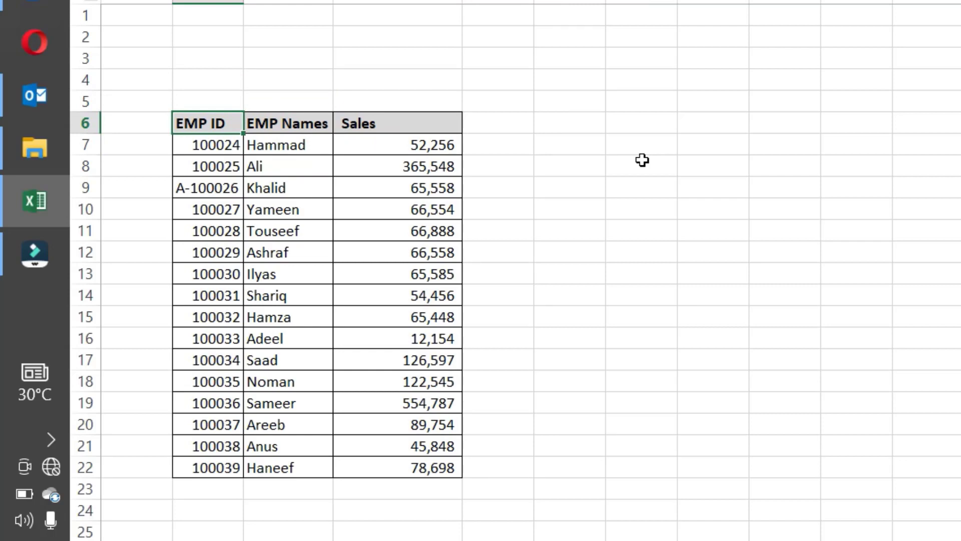
key(Right)
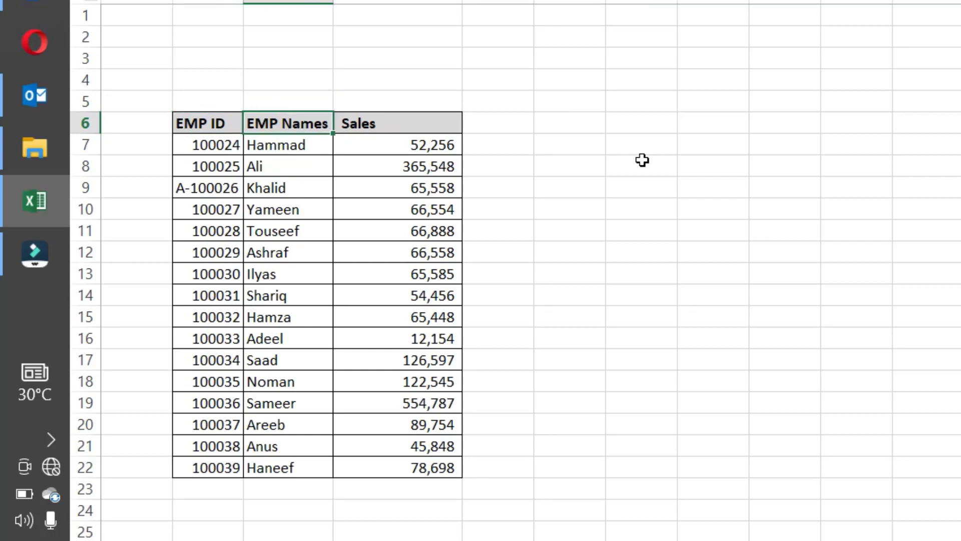
key(Right)
key(Left)
key(Up)
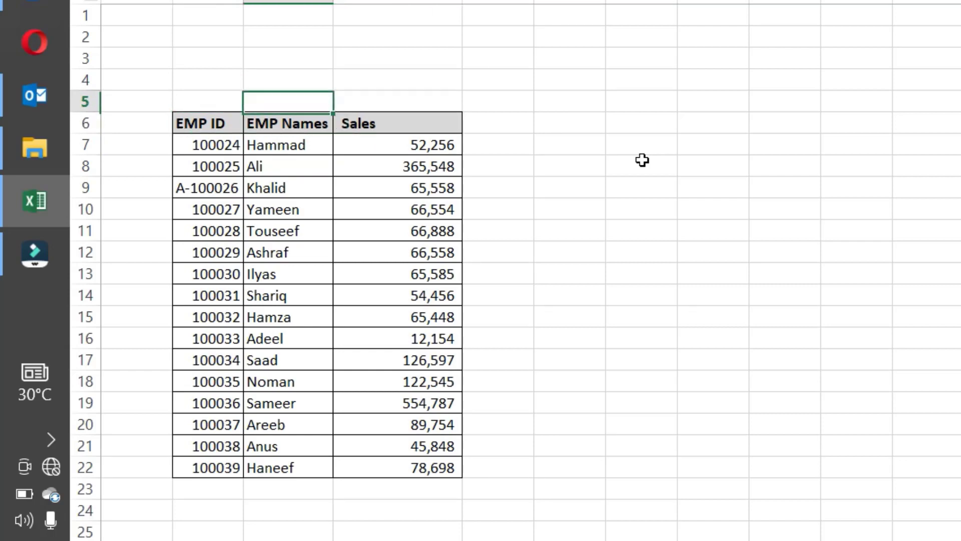
key(Left)
key(Up)
key(Up)
key(Right)
key(Left)
- Copy the EMP ID header from the employee table into cell B3
key(Down)
key(Down)
key(Down)
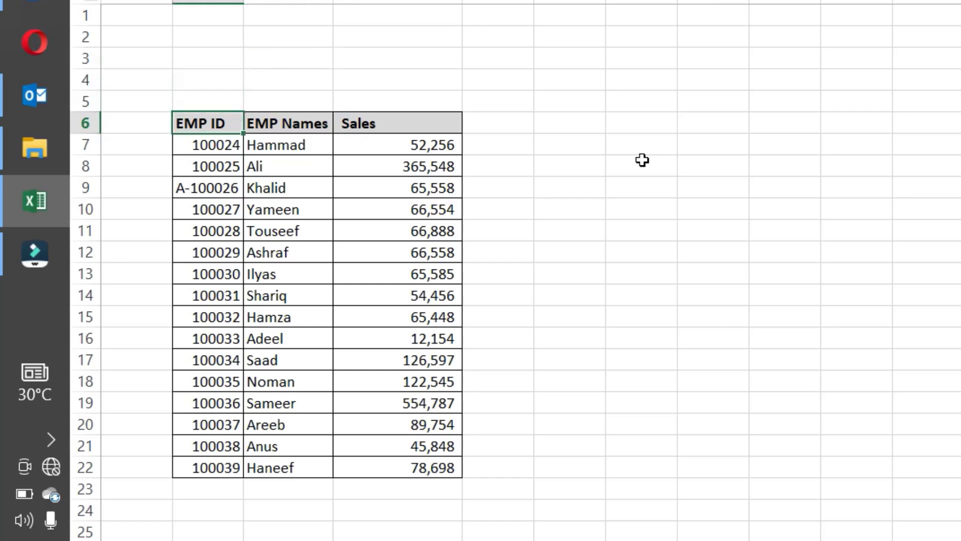
key(ctrl+c)
key(Up)
key(Up)
key(Up)
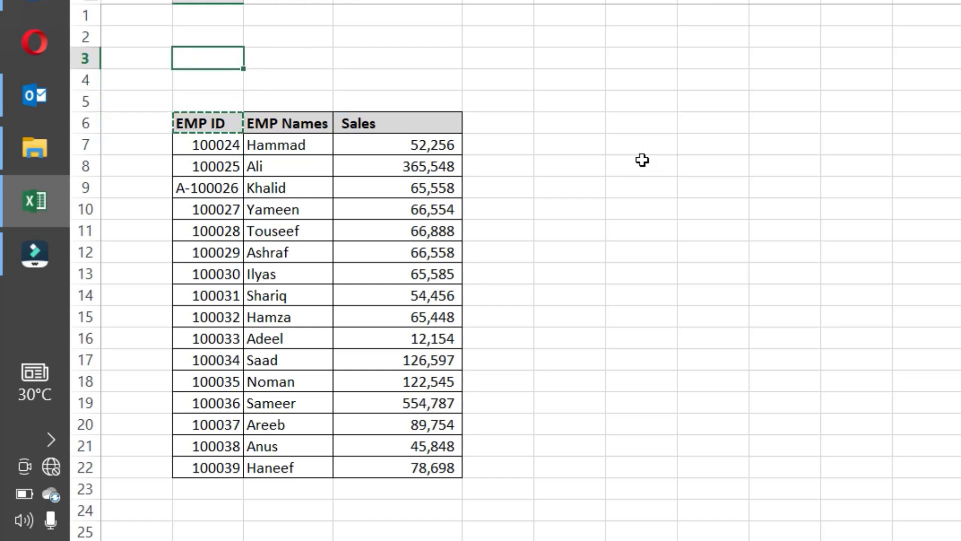
key(Return)
key(Right)
key(Left)
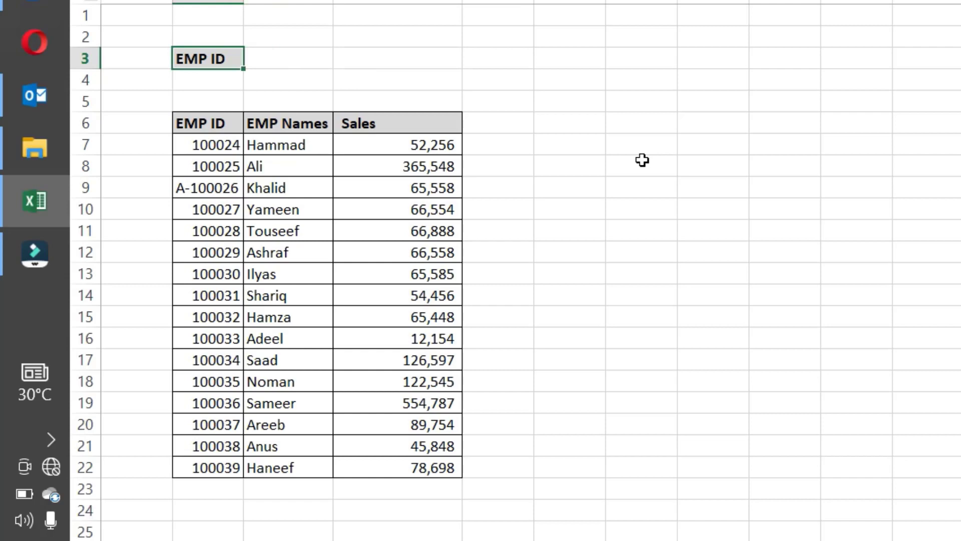
- Copy the EMP Names header from the employee table into cell B4, directly below the EMP ID label
key(Down)
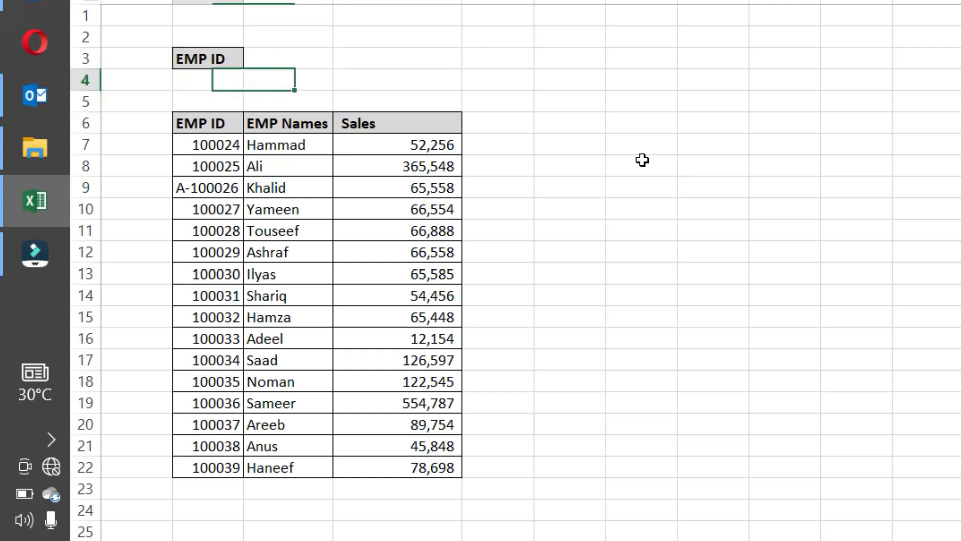
key(Down)
key(Down)
key(Right)
key(ctrl+c)
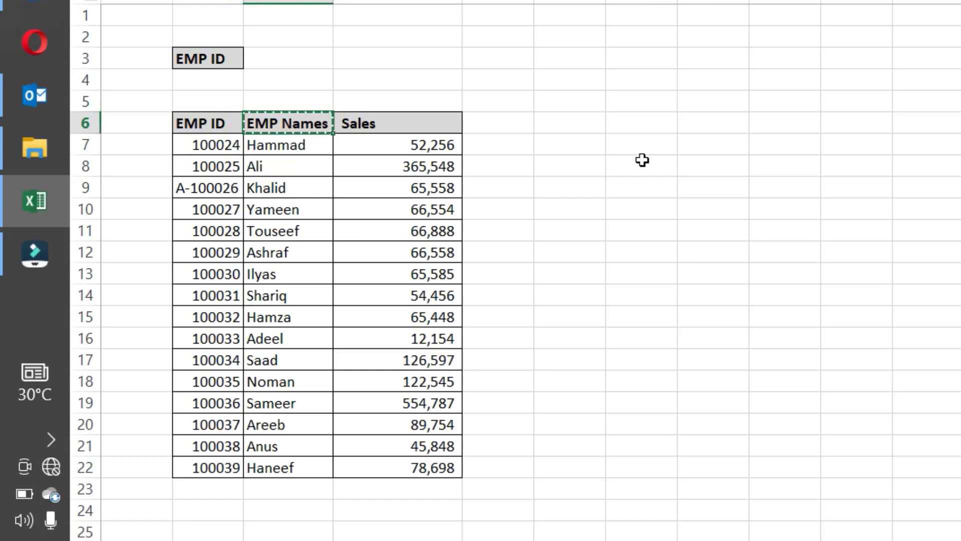
key(Up)
key(Left)
key(Up)
key(ctrl+v)
- Insert a blank row at row 5, between the copied labels and the employee table
key(Down)
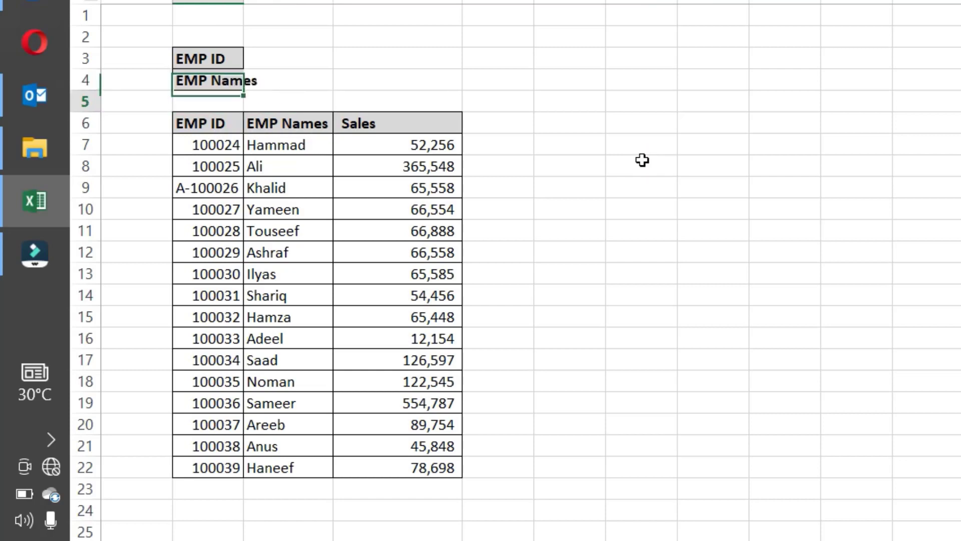
click(82, 102)
key(ctrl+shift+plus)
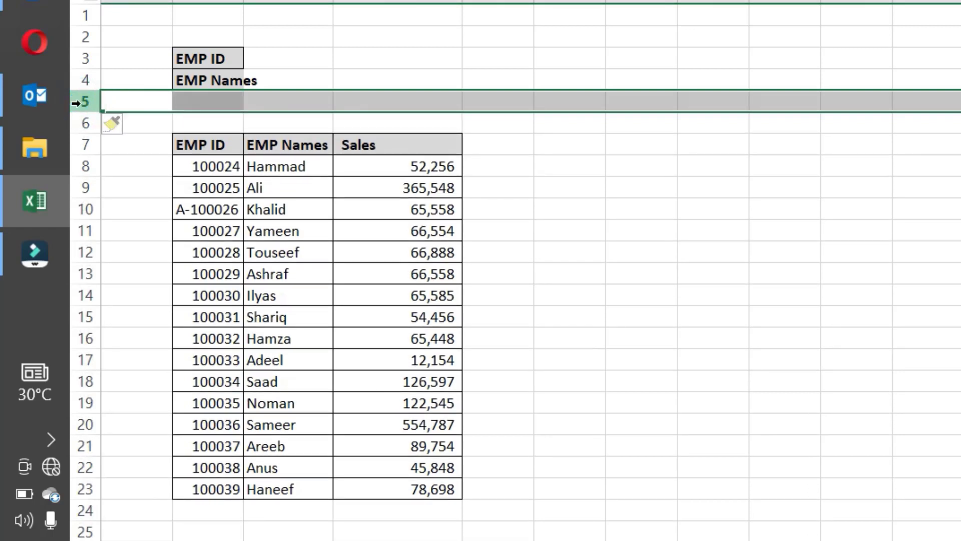
- Copy the Sales header from the employee table into cell B5, below the EMP Names label
key(Down)
key(Down)
key(Up)
key(Right)
key(Down)
key(Right)
key(Right)
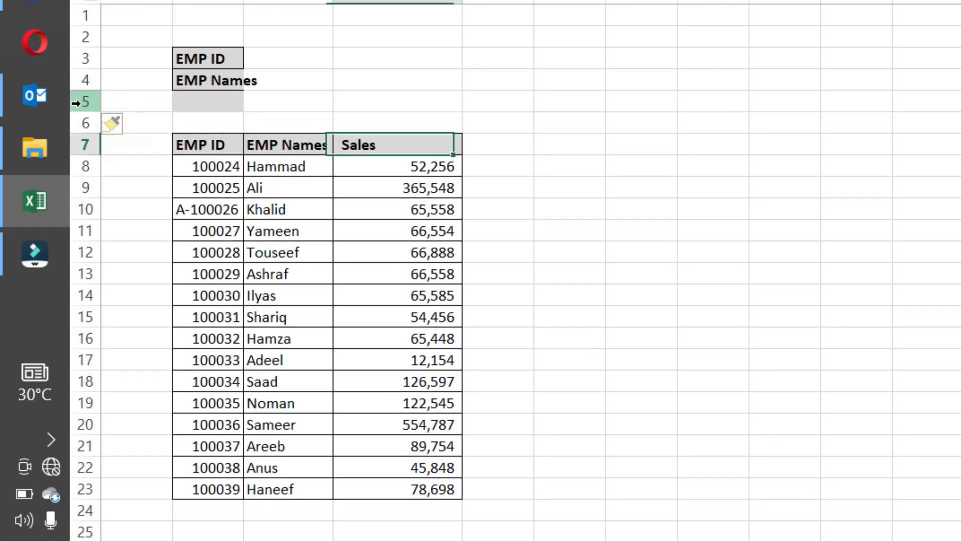
key(ctrl+c)
key(Up)
key(Up)
key(Left)
key(Left)
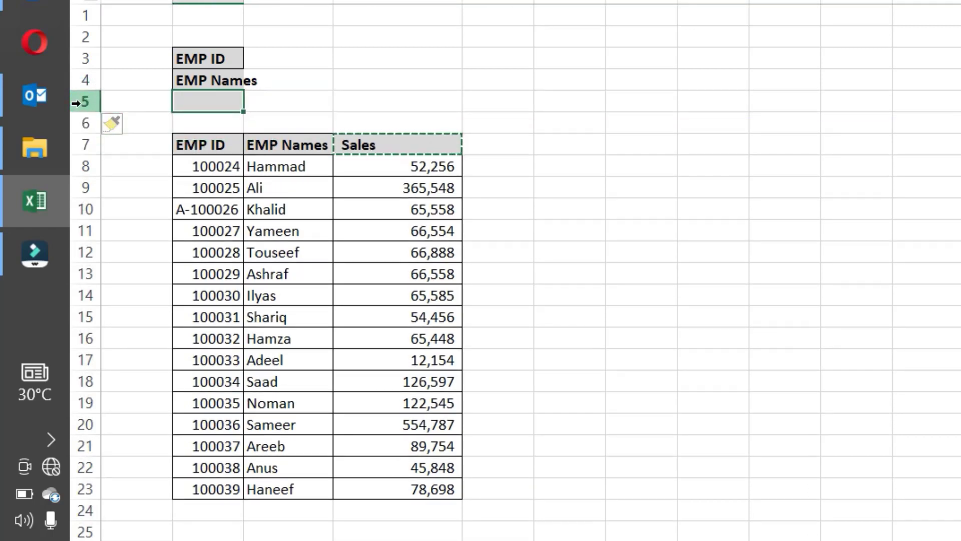
key(Return)
- AutoFit the width of column B to its contents
key(ctrl+space)
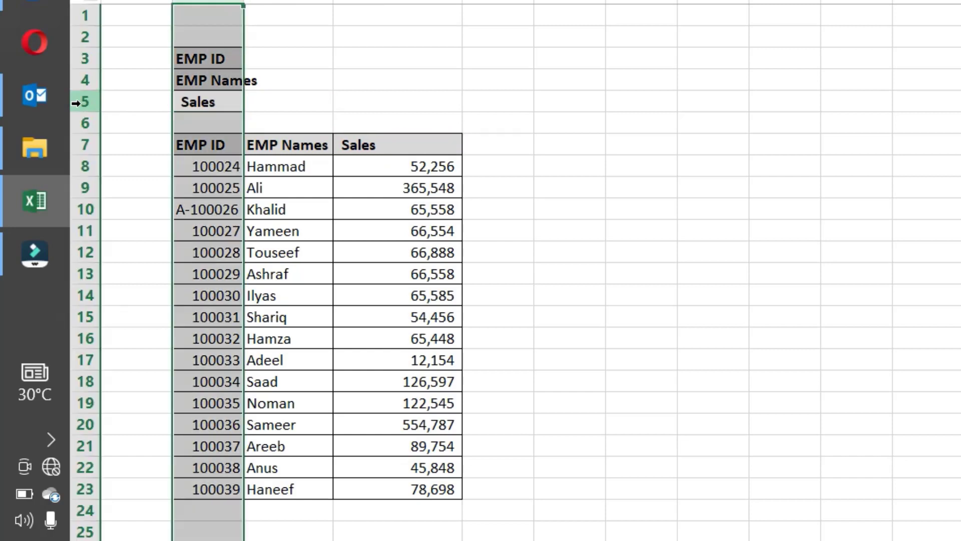
key(alt+h)
key(o)
key(i)
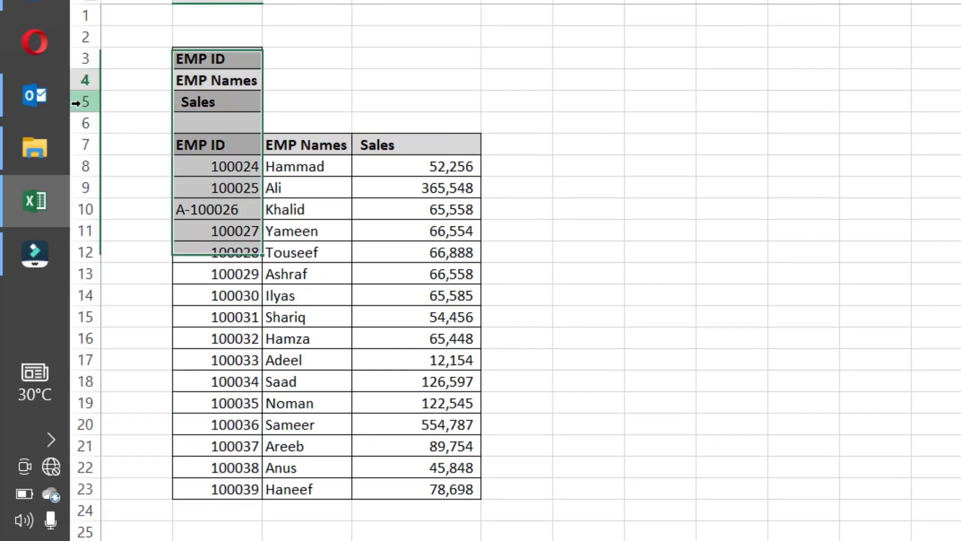
- Apply all borders to the empty cells C3:C5 beside the EMP ID, EMP Names and Sales labels
key(Right)
key(Up)
key(Up)
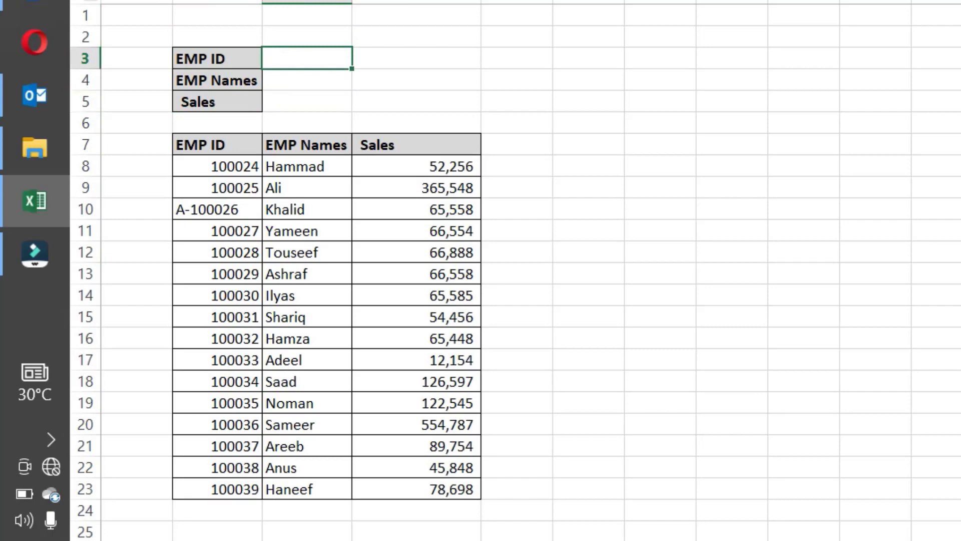
click(497, 60)
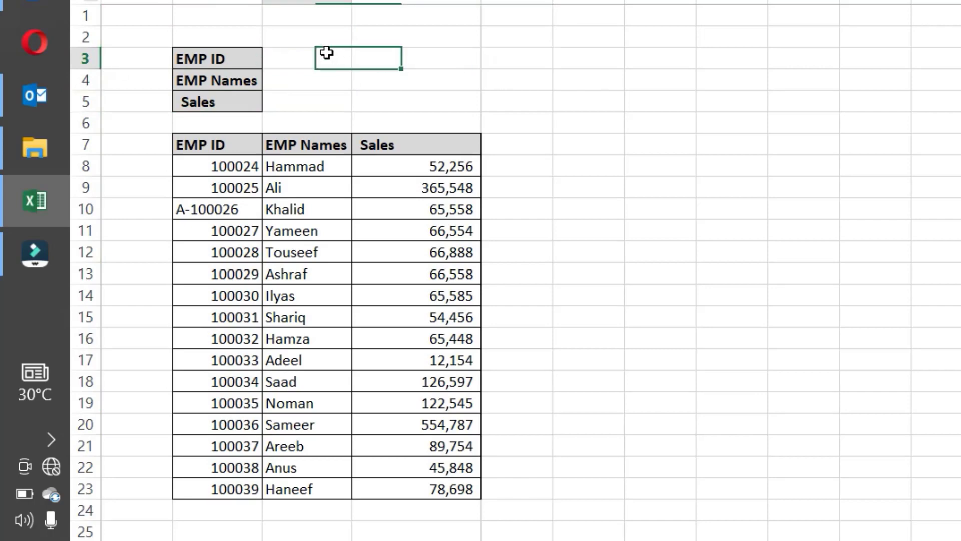
drag(318, 58, 315, 100)
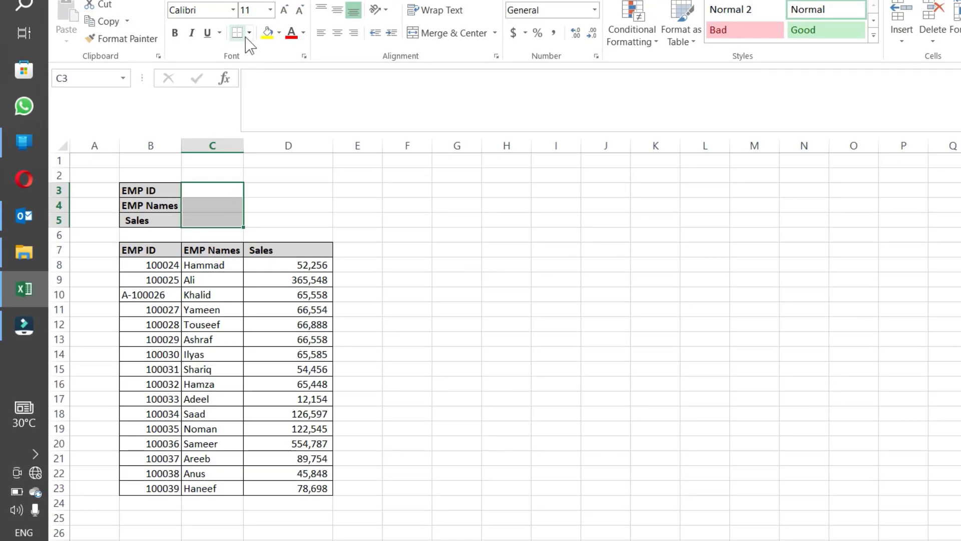
click(249, 32)
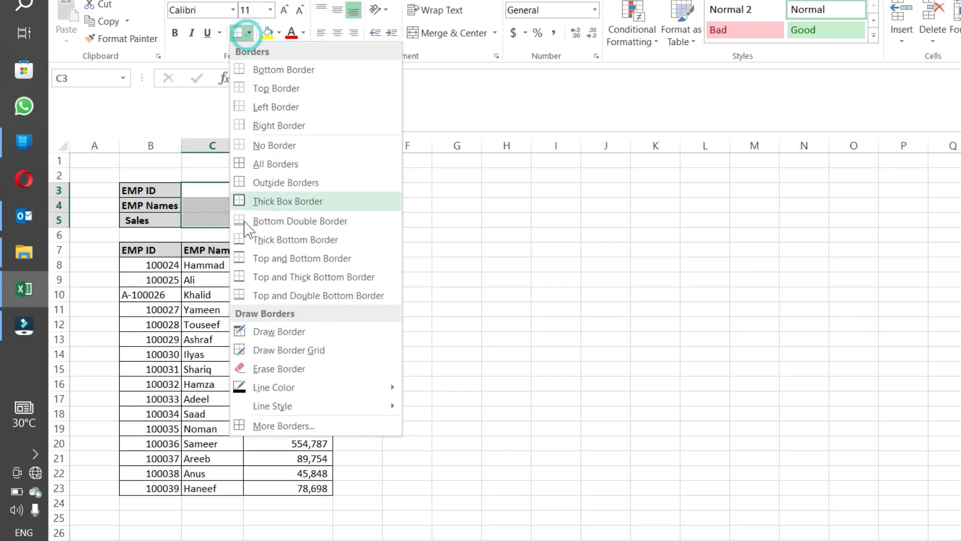
click(285, 182)
click(249, 33)
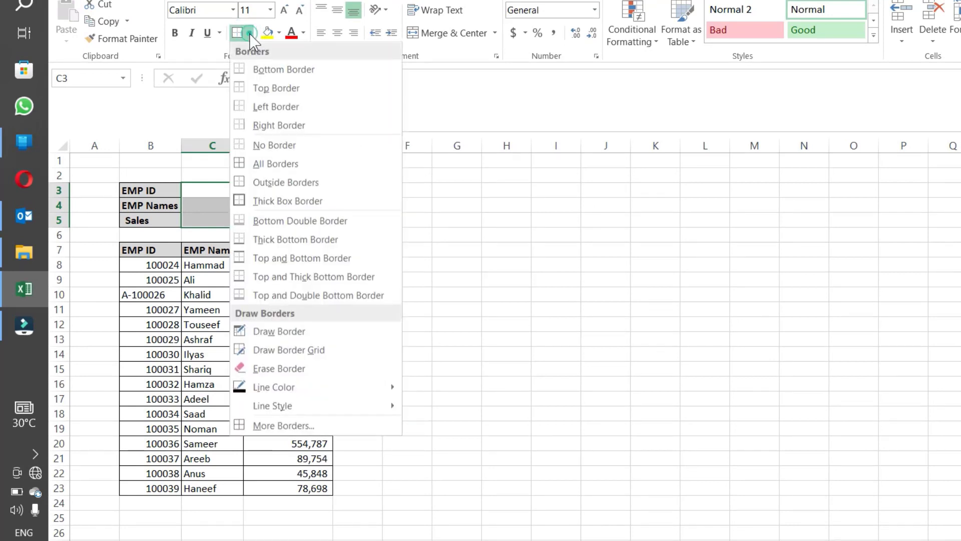
click(243, 162)
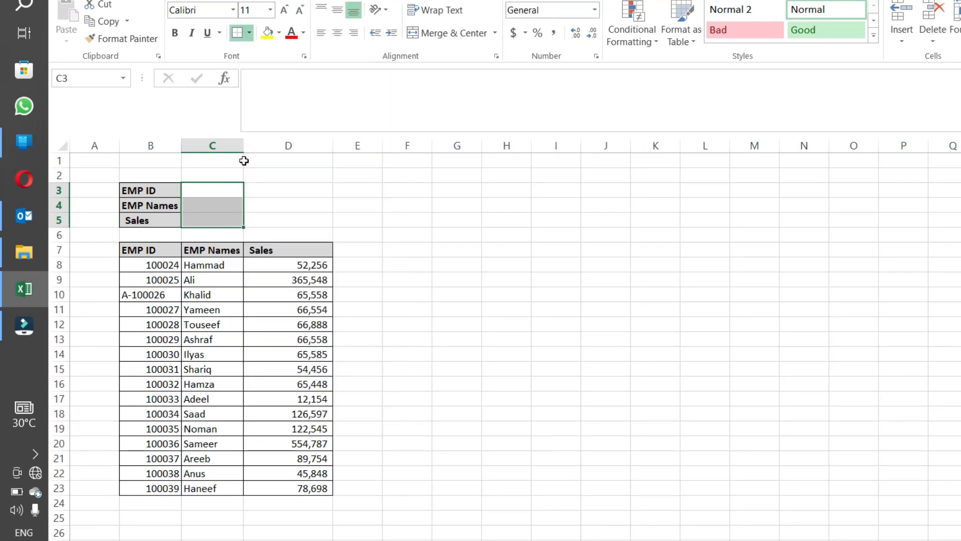
click(217, 191)
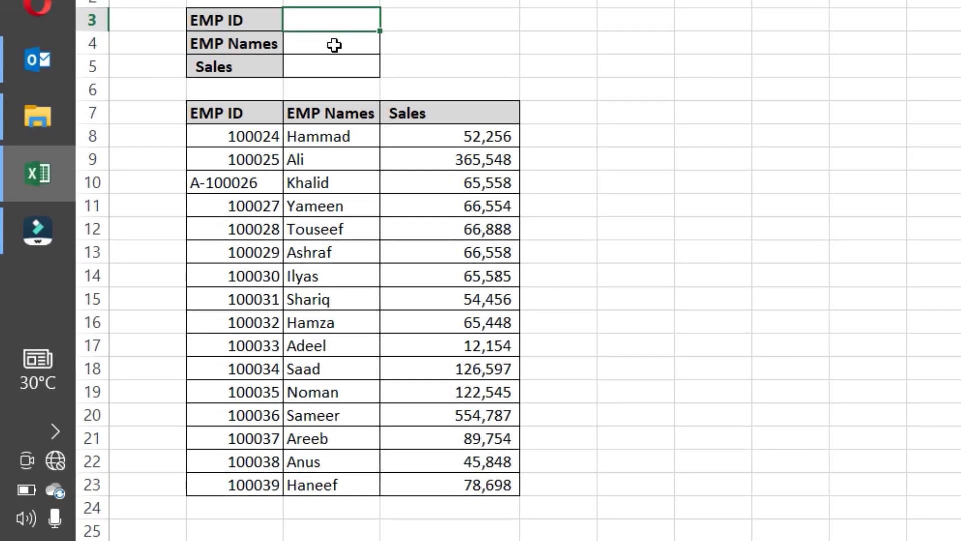
- Enter a VLOOKUP formula in C4 that looks up C3 in B7:D23 and returns column 2 with an exact match (FALSE)
double_click(334, 45)
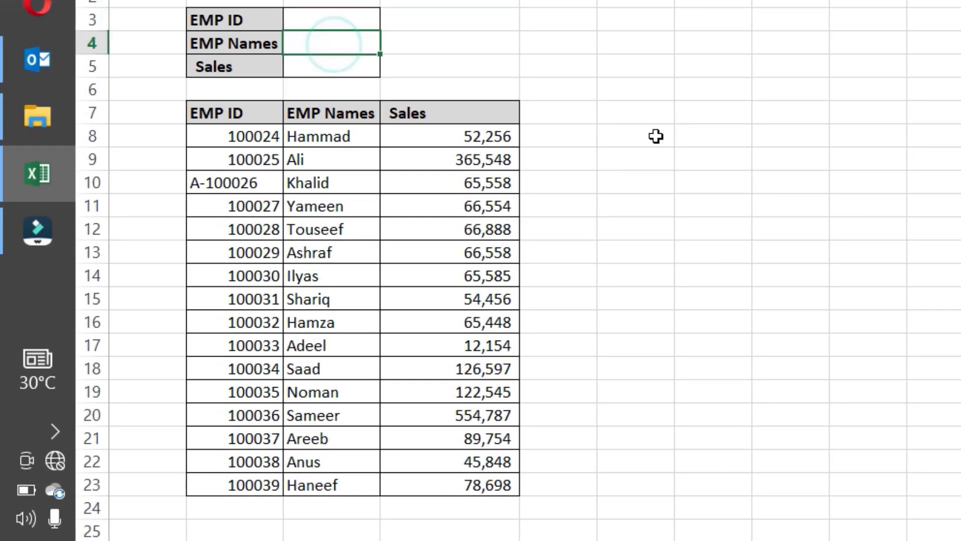
text(=)
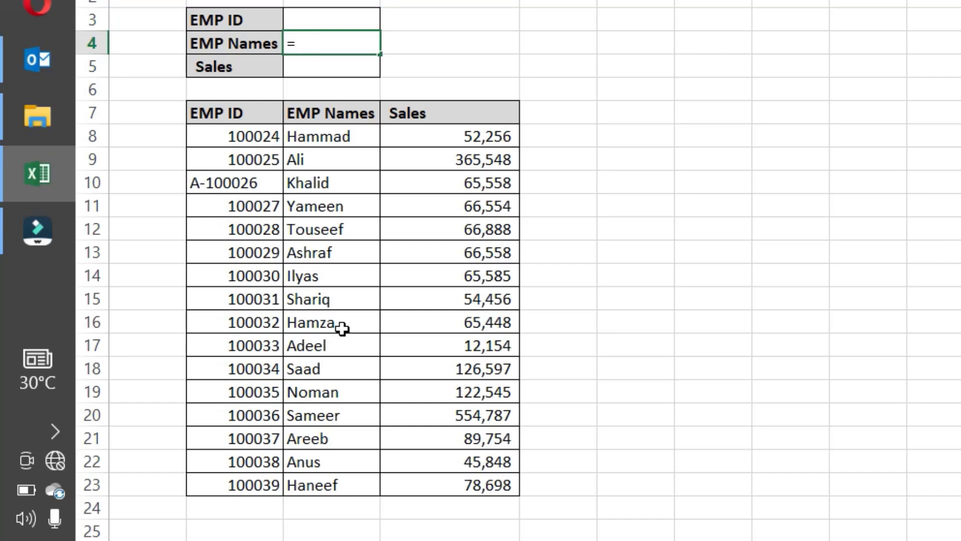
text(vlo)
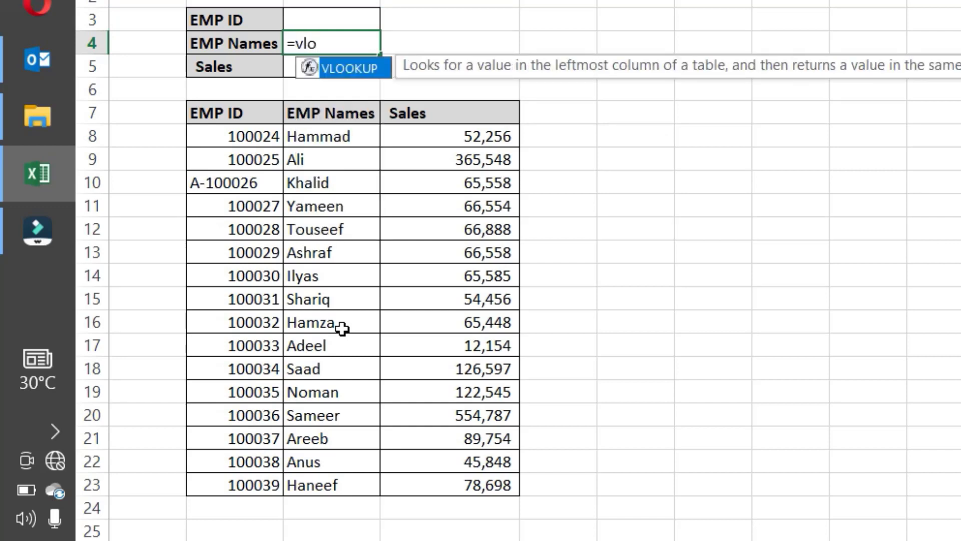
key(Tab)
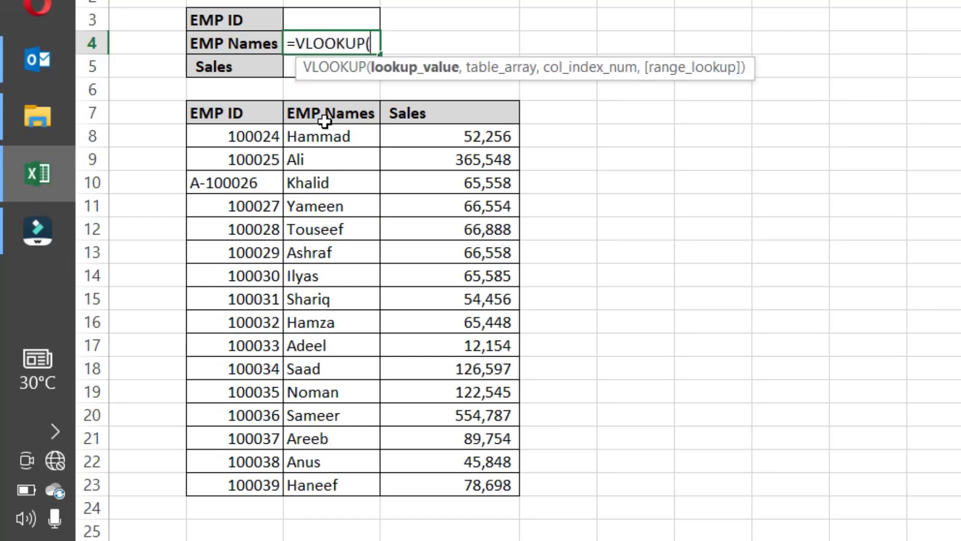
click(365, 26)
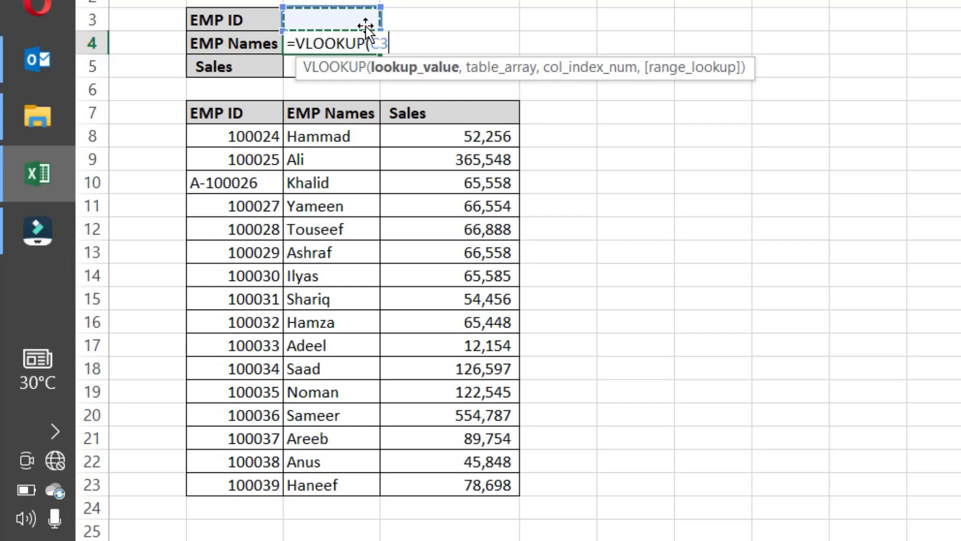
text(,)
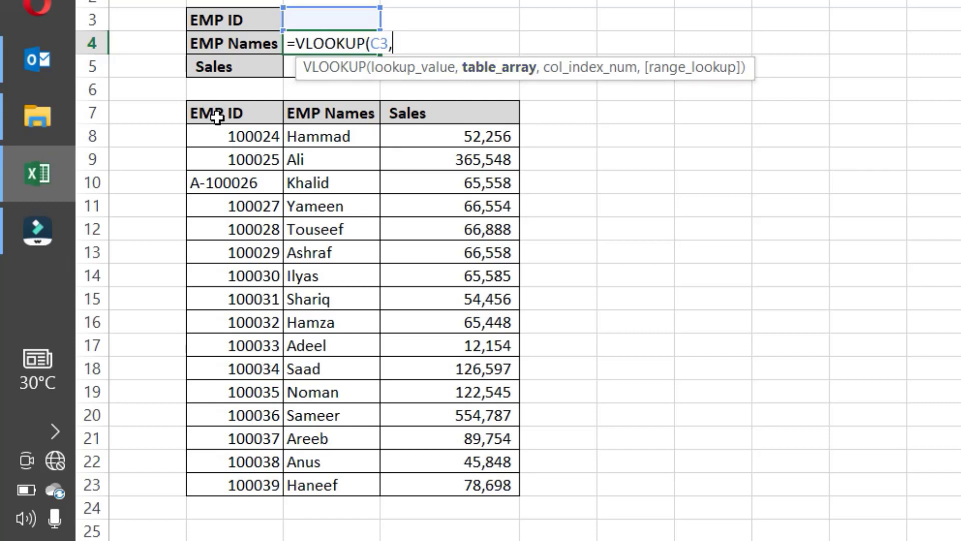
drag(216, 117, 450, 473)
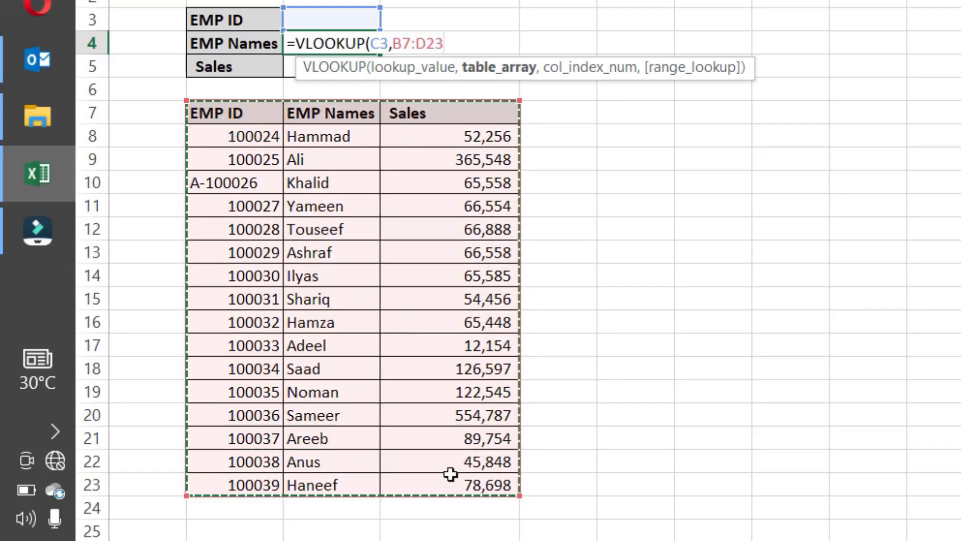
text(,)
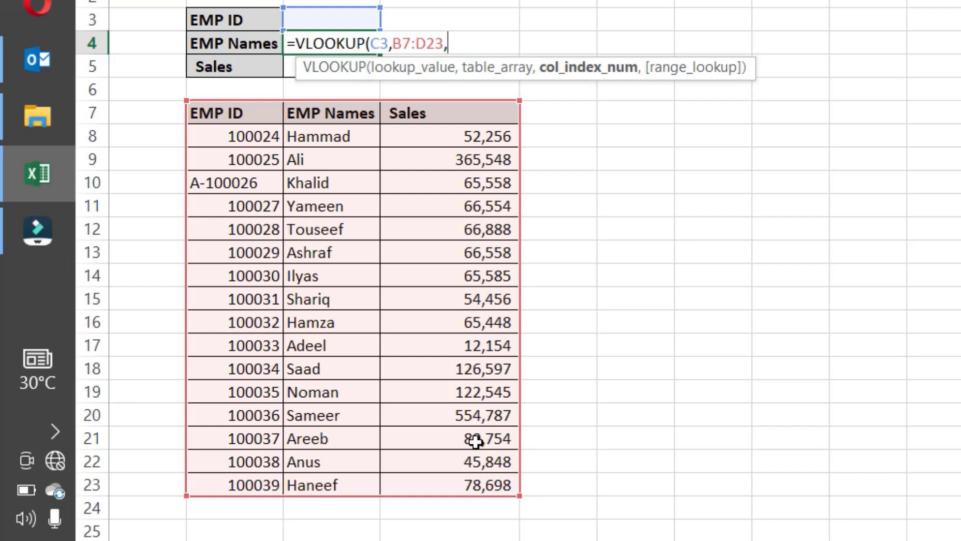
text(2,)
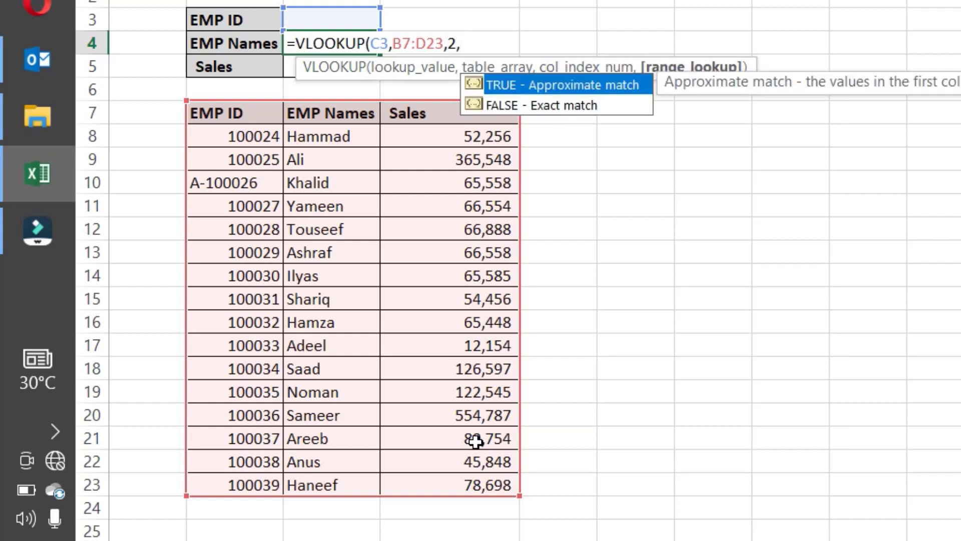
key(Down)
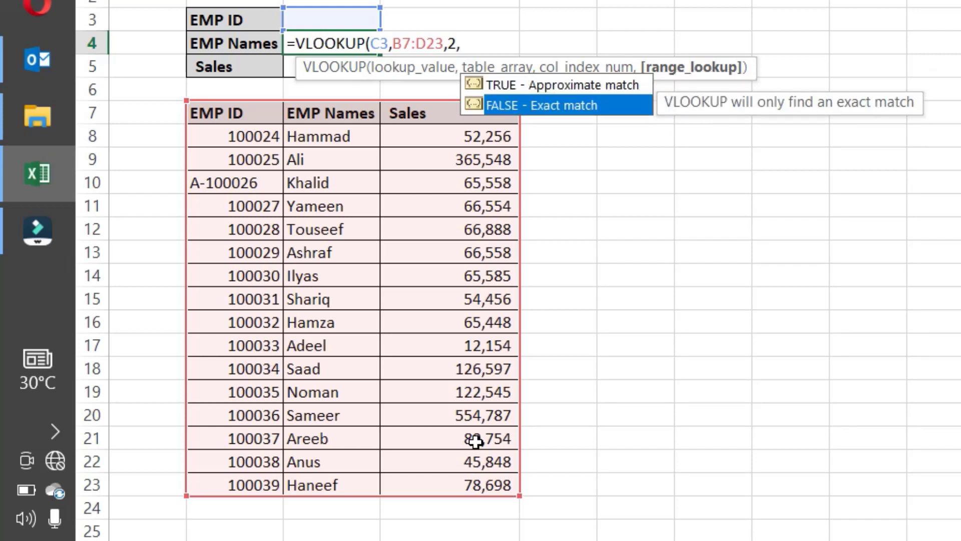
key(Tab)
key(Return)
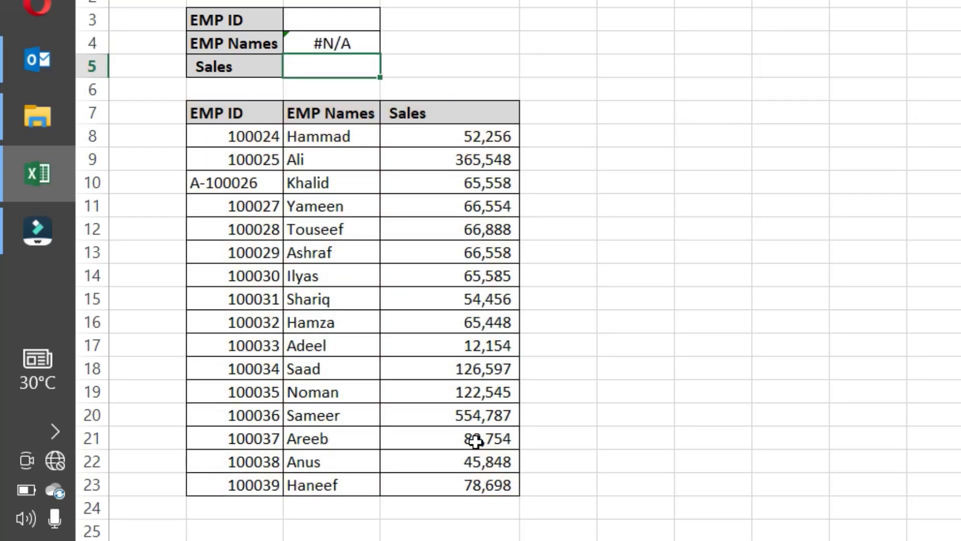
- Copy the first employee's ID from B8 into the EMP ID lookup cell C3
key(Up)
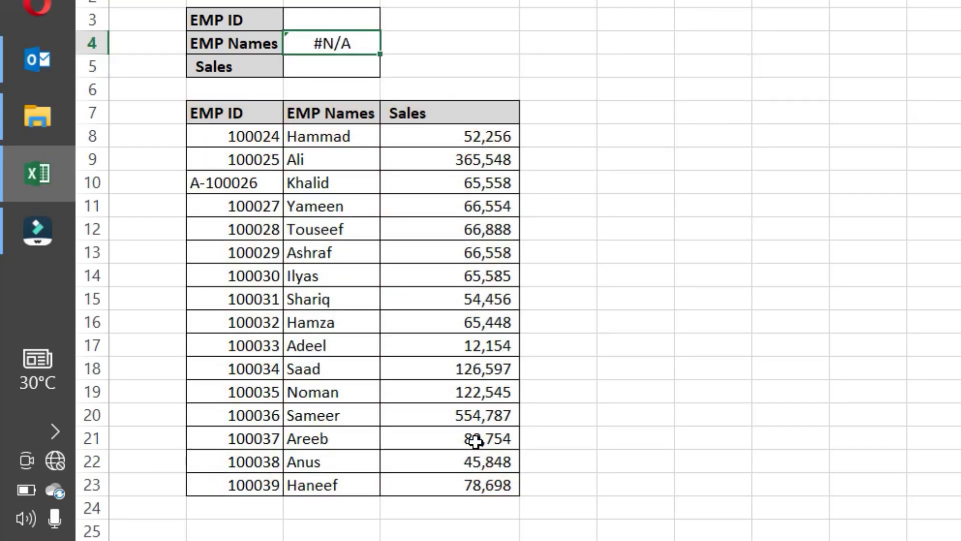
key(Up)
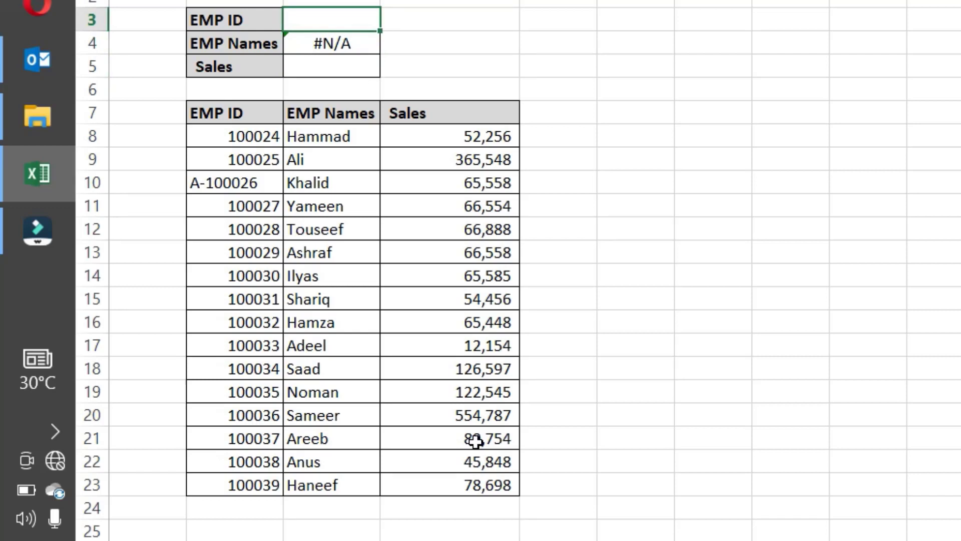
key(Down)
key(Down)
key(Down)
key(Down)
key(Down)
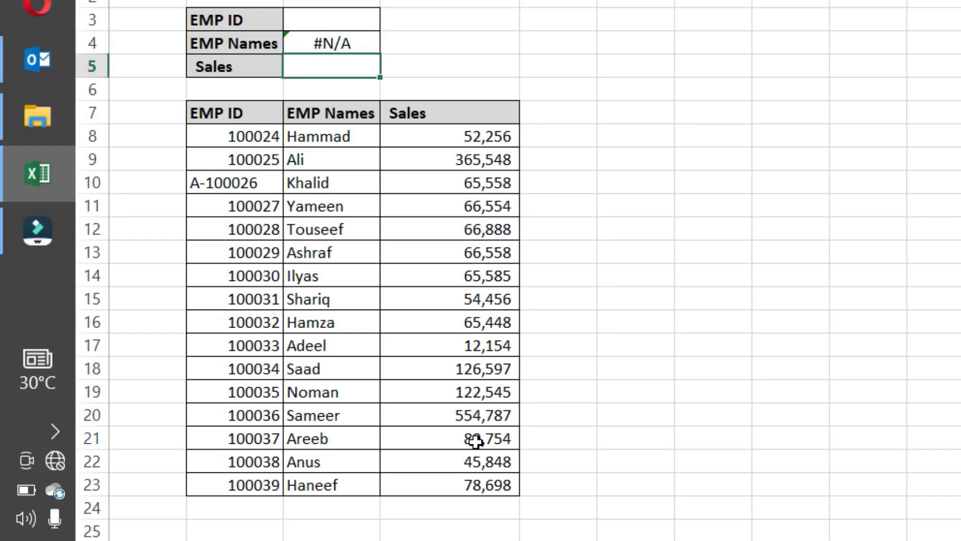
key(Left)
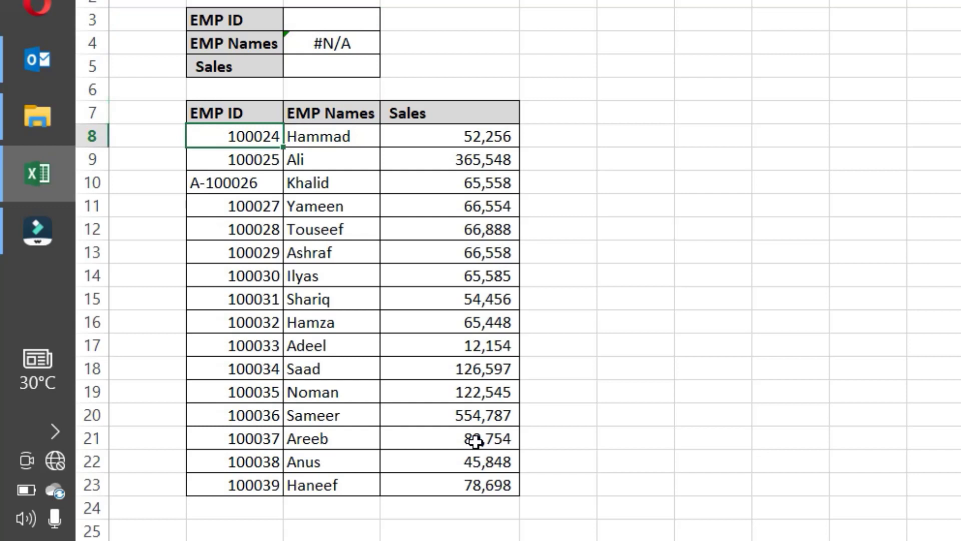
key(ctrl+c)
key(Up)
key(Up)
key(Up)
key(Up)
key(Up)
key(Right)
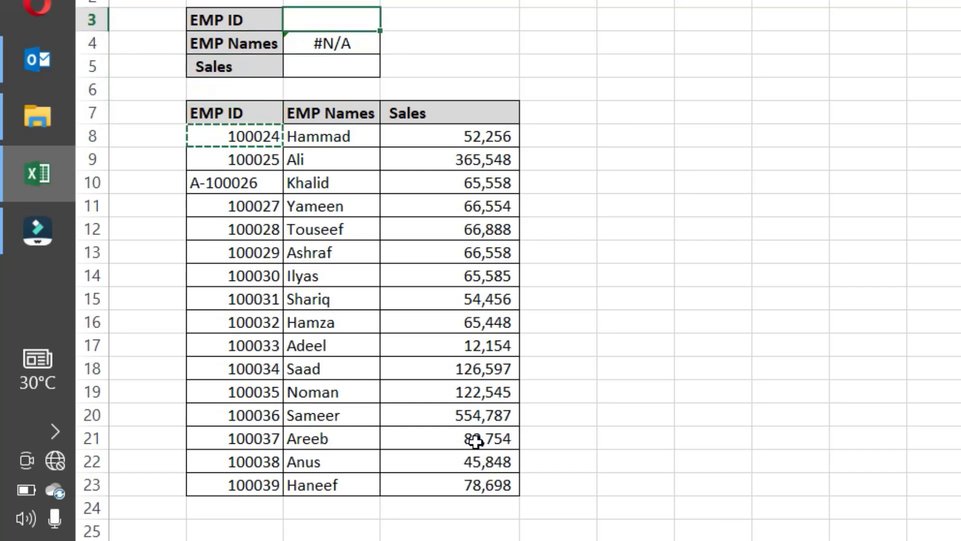
key(Return)
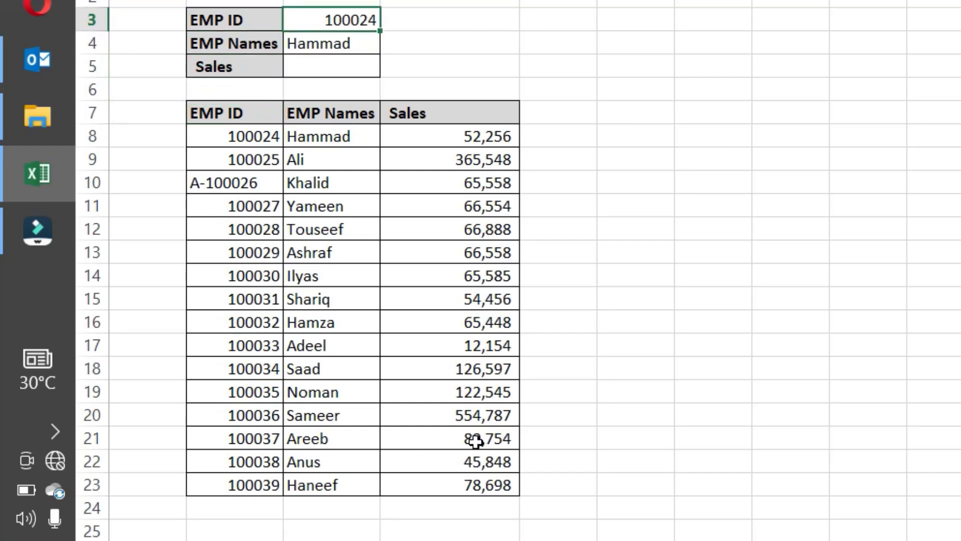
- Change the ID in C3 to the second employee's ID, the one listed in B9
key(Down)
key(Down)
key(Up)
key(Up)
key(F2)
key(shift+Left)
text(5)
key(Return)
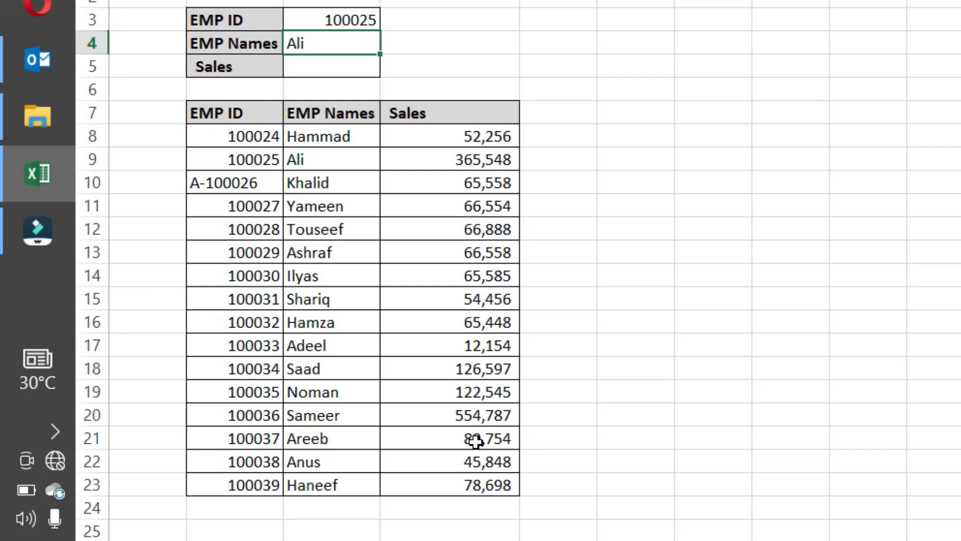
- Enter a VLOOKUP formula in C5 that looks up C3 in B7:D23 and returns column 3 with an exact match (FALSE)
key(Down)
key(Down)
key(Up)
key(Up)
key(Down)
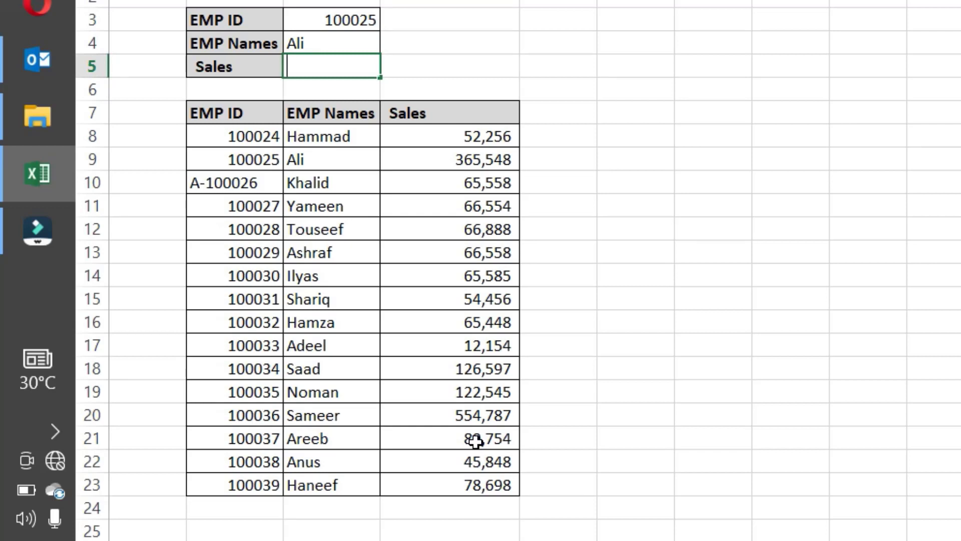
text(=vl)
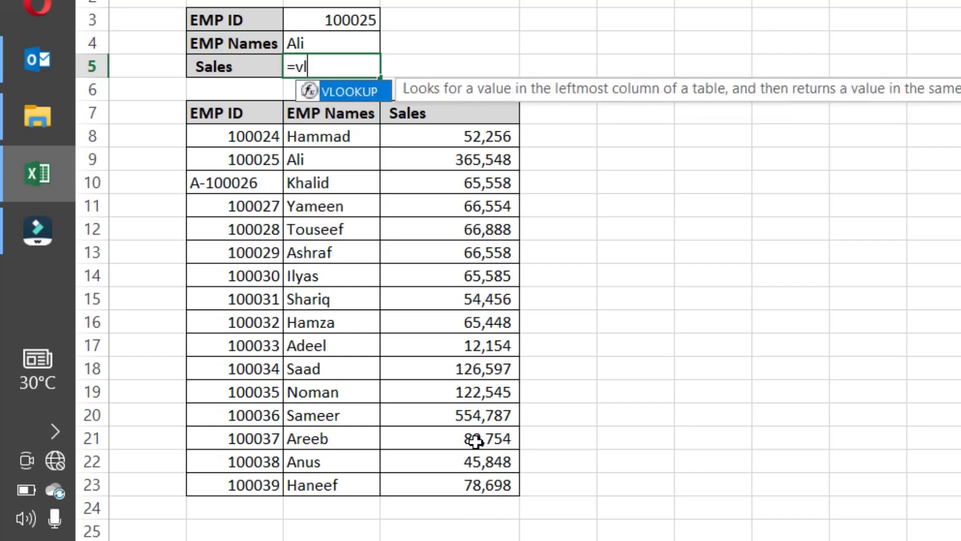
key(Tab)
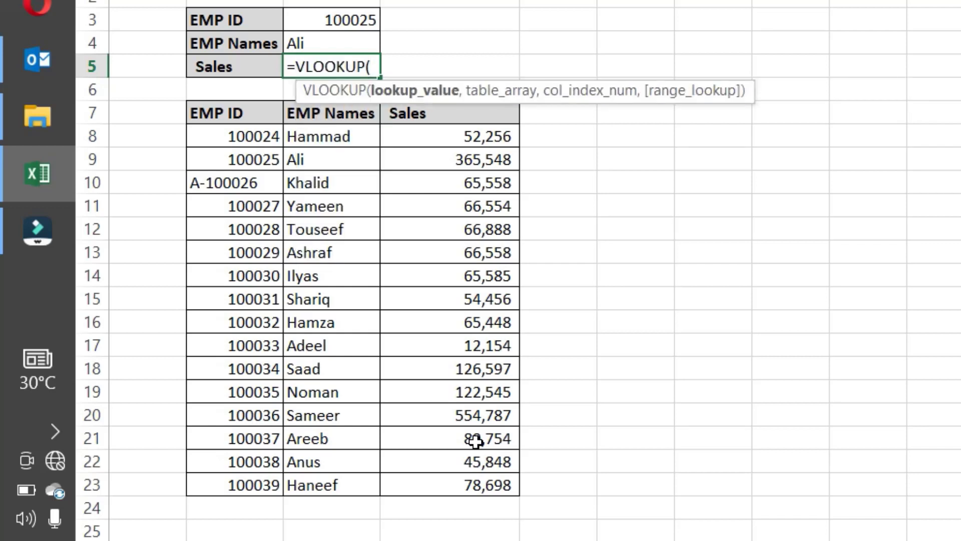
click(348, 19)
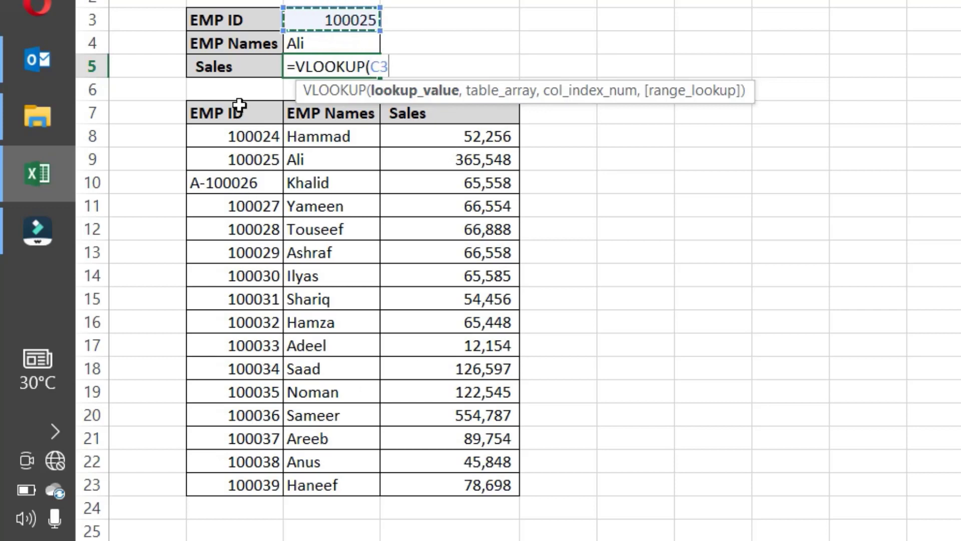
text(,)
drag(240, 111, 422, 485)
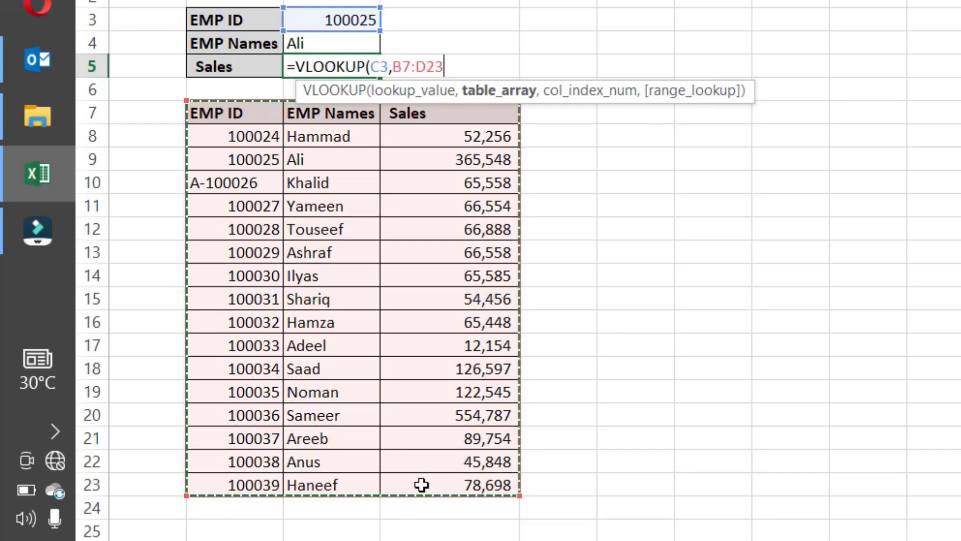
text(,)
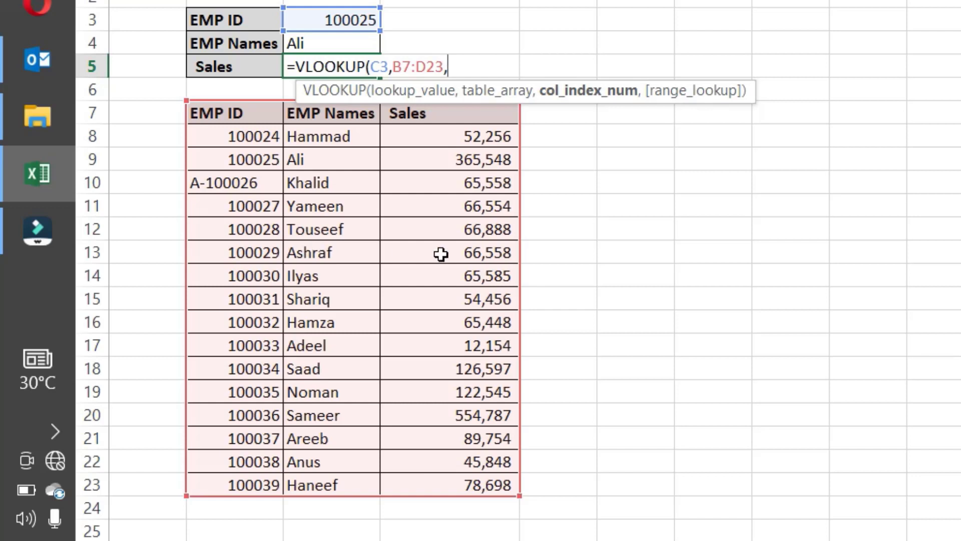
text(3)
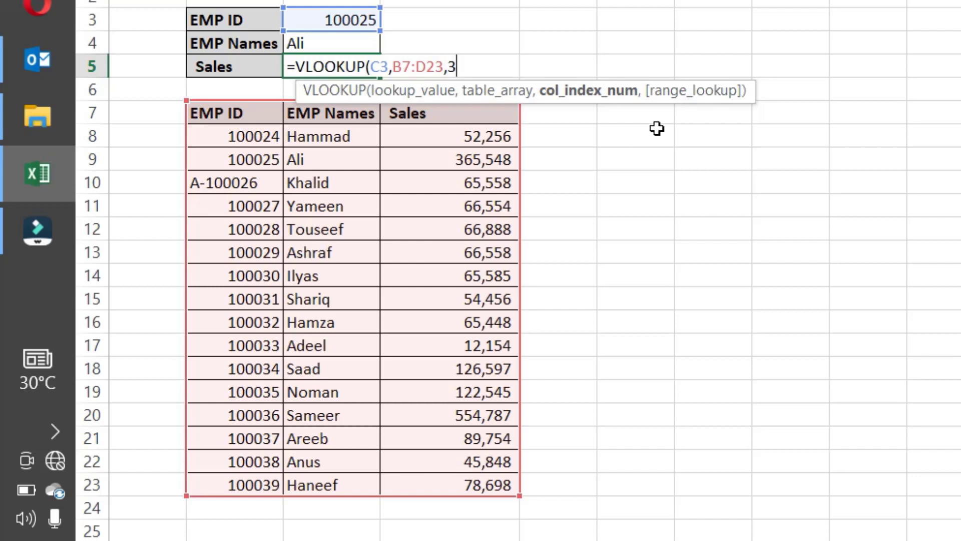
text(,)
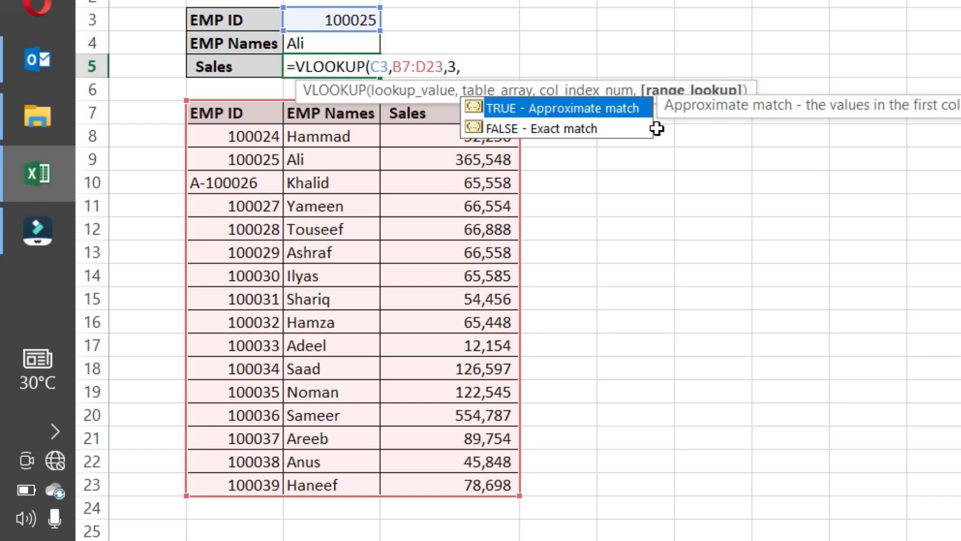
click(591, 135)
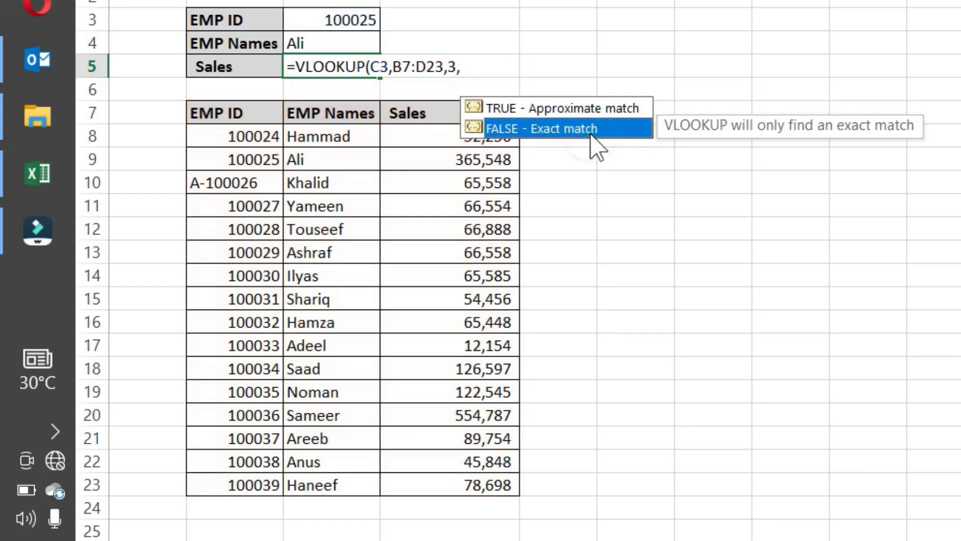
double_click(591, 131)
key(Return)
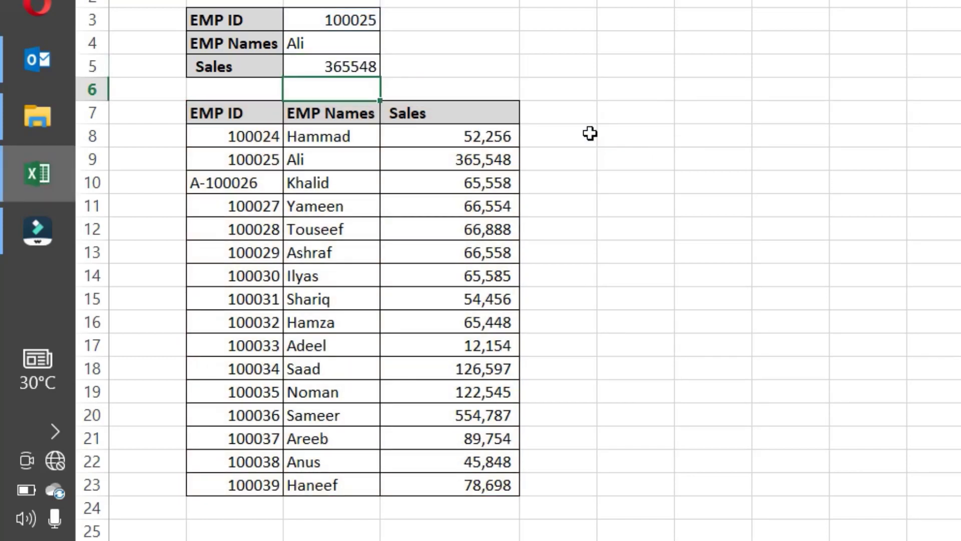
- Format the Sales result in C5 with a thousands separator and one decimal place
key(Up)
key(Up)
key(Down)
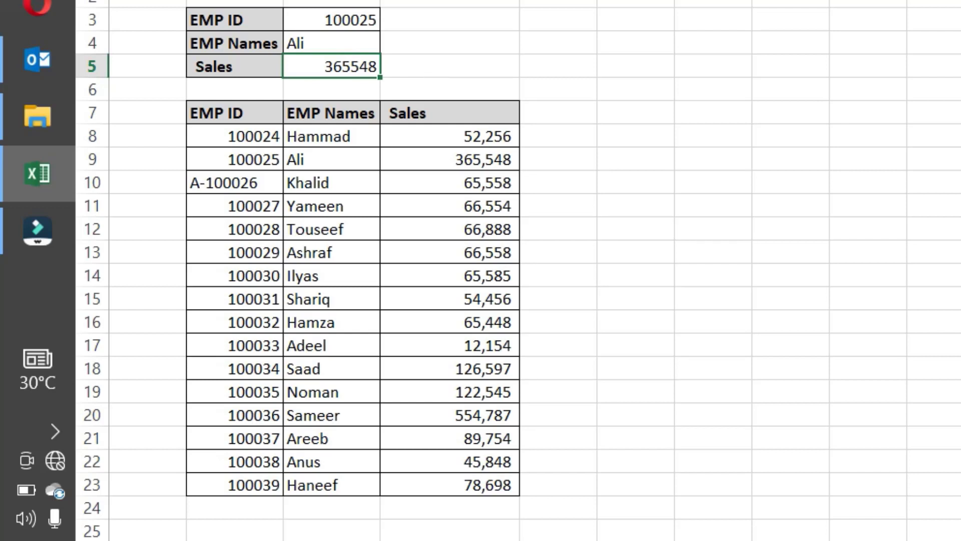
click(381, 1)
click(380, 1)
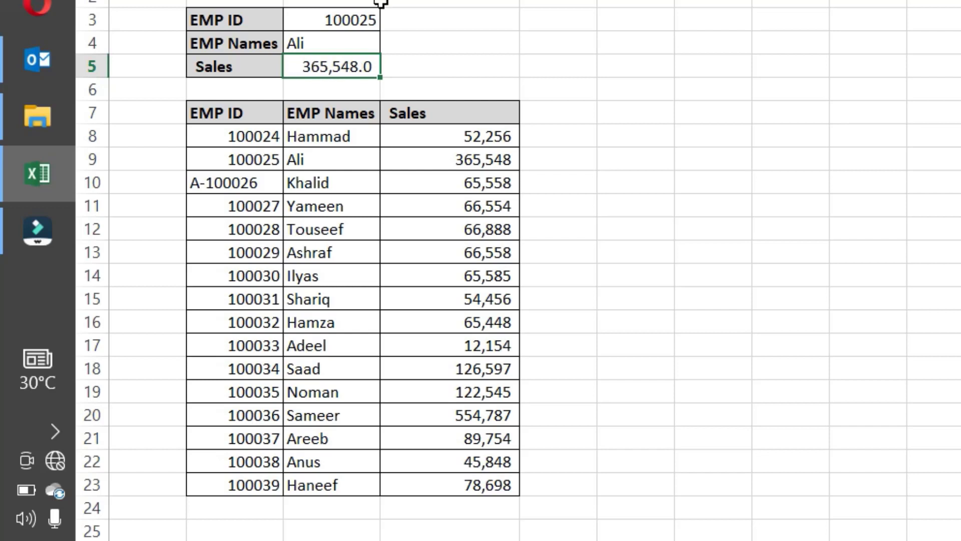
- Add list data validation to C3 with an in-cell dropdown, using the employee IDs in $B$8:$B$23 as the source
click(369, 19)
key(Right)
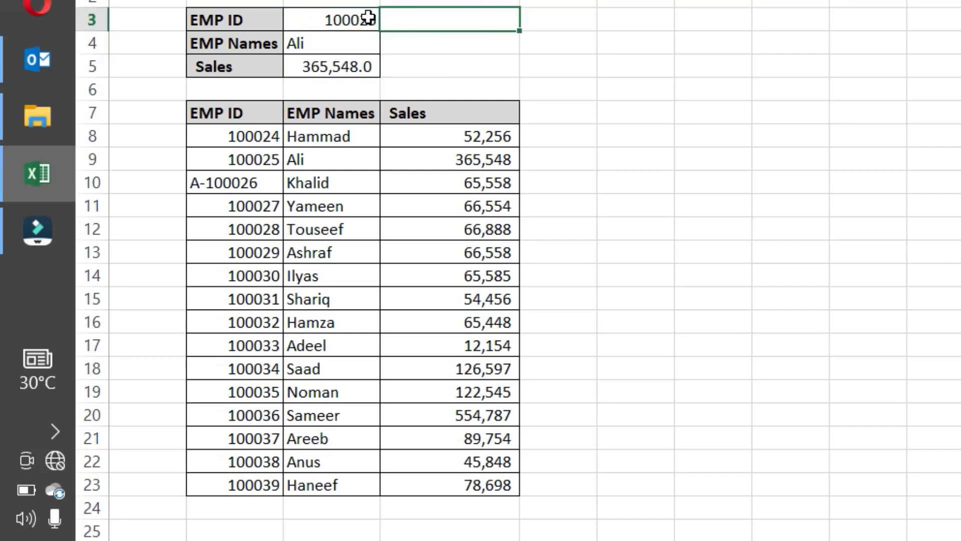
key(Left)
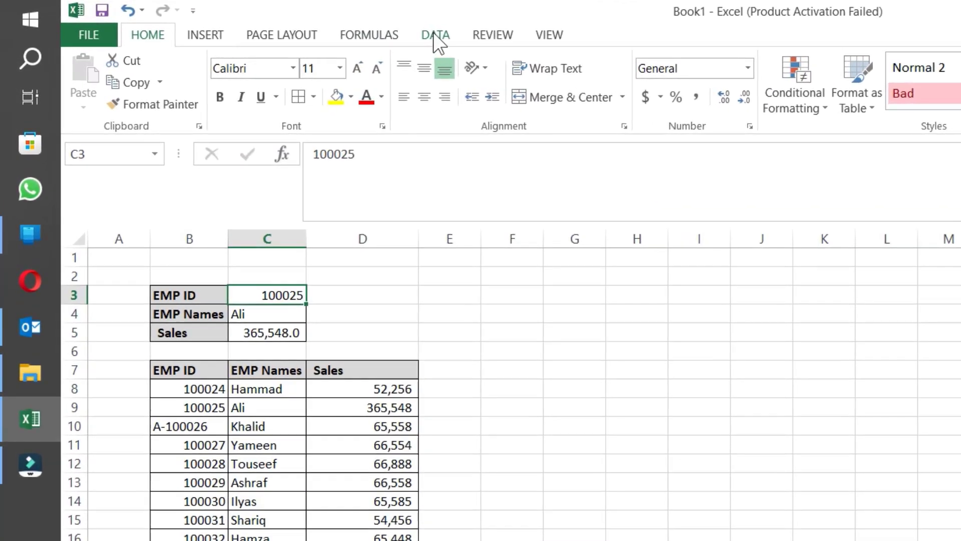
click(328, 29)
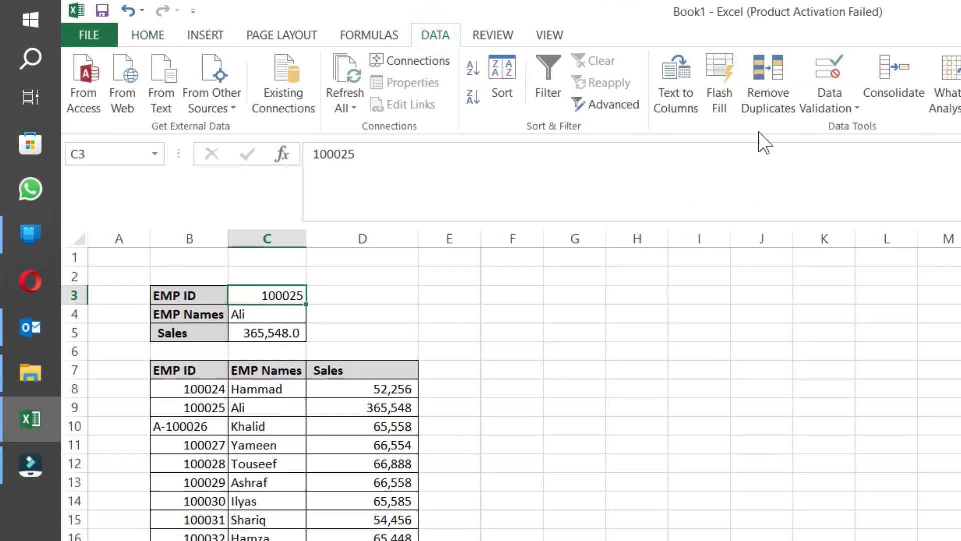
click(855, 106)
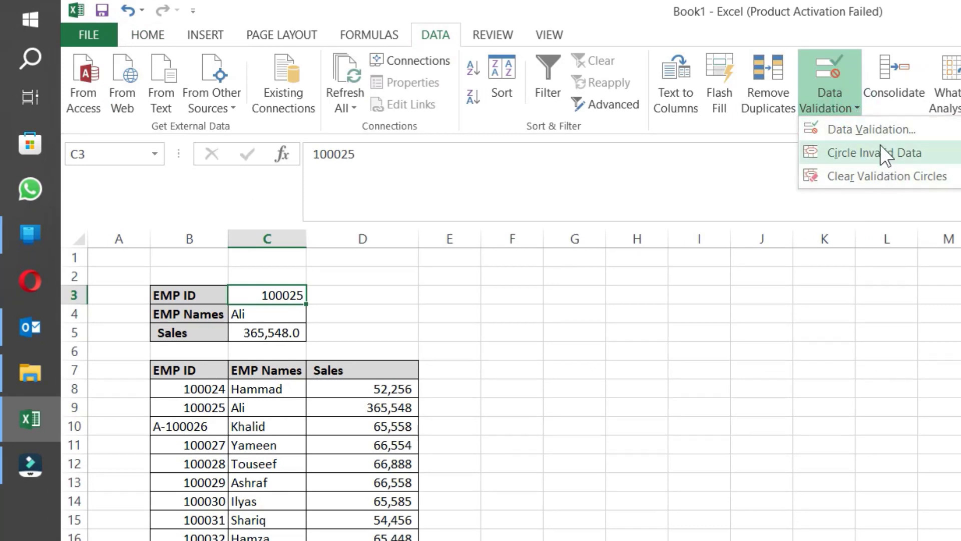
click(880, 130)
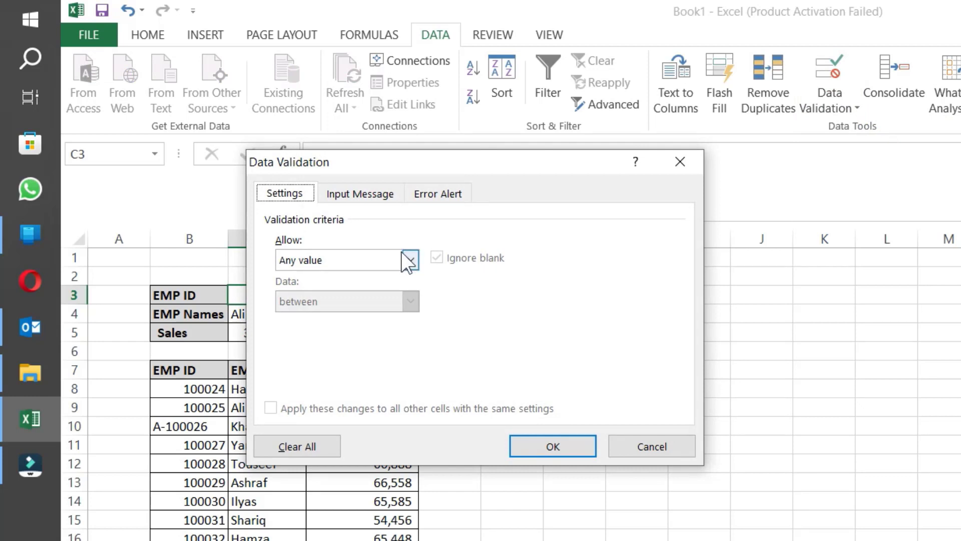
click(411, 260)
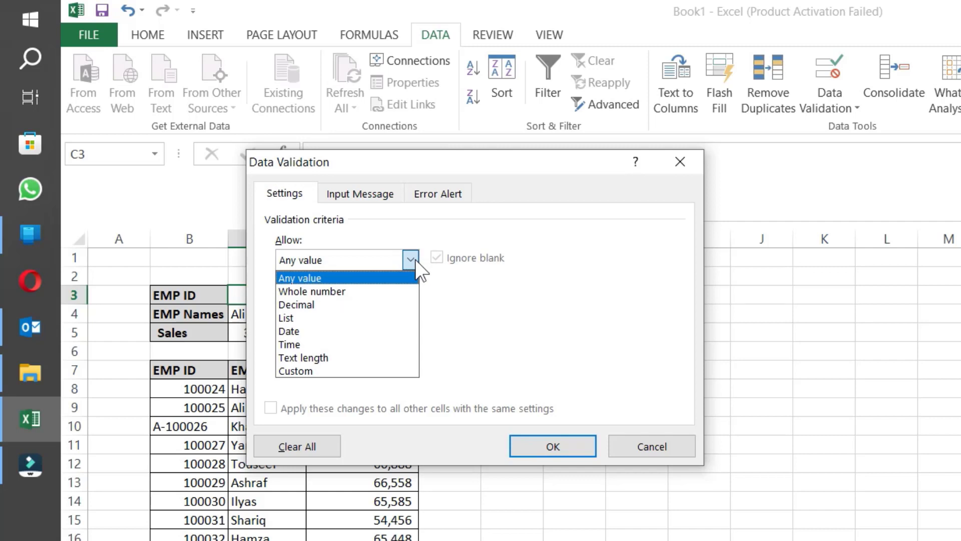
click(386, 317)
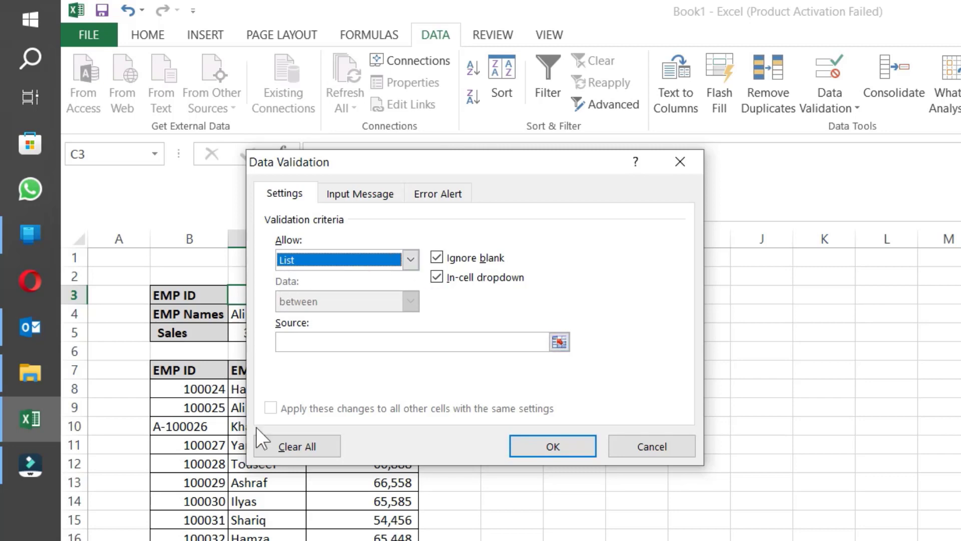
click(559, 343)
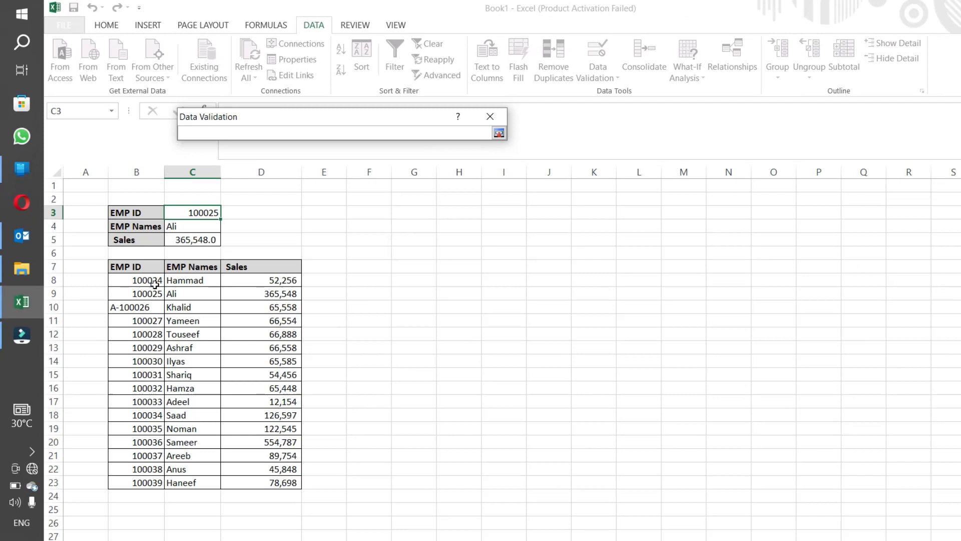
drag(155, 284, 154, 479)
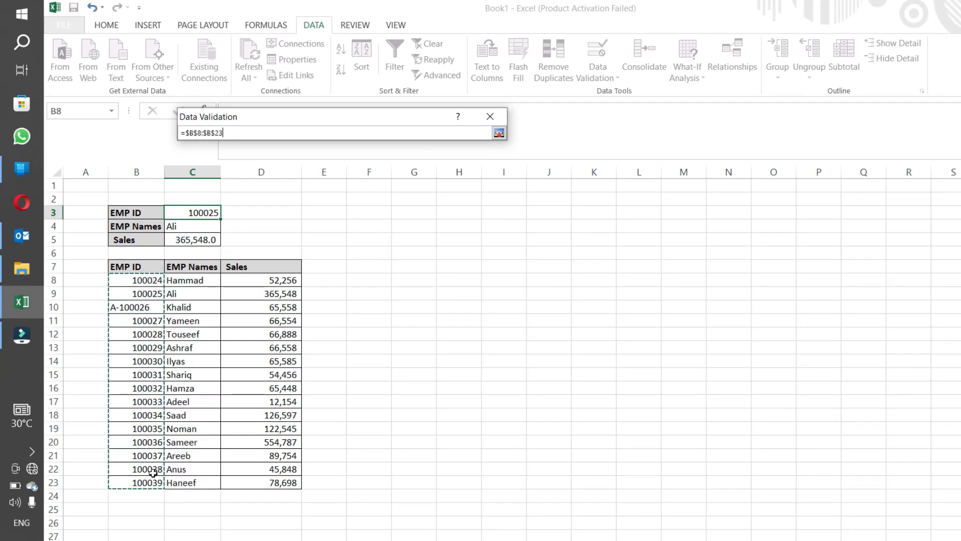
key(Return)
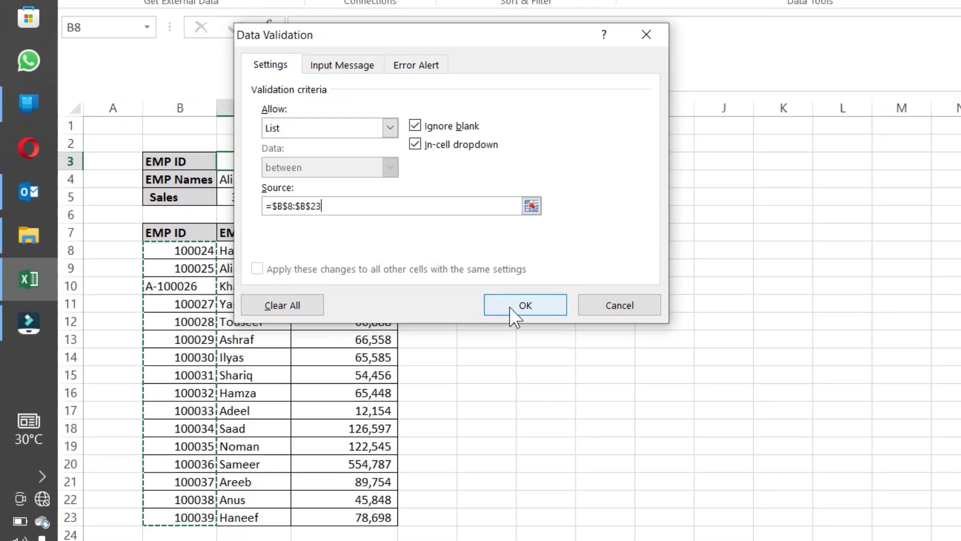
click(509, 307)
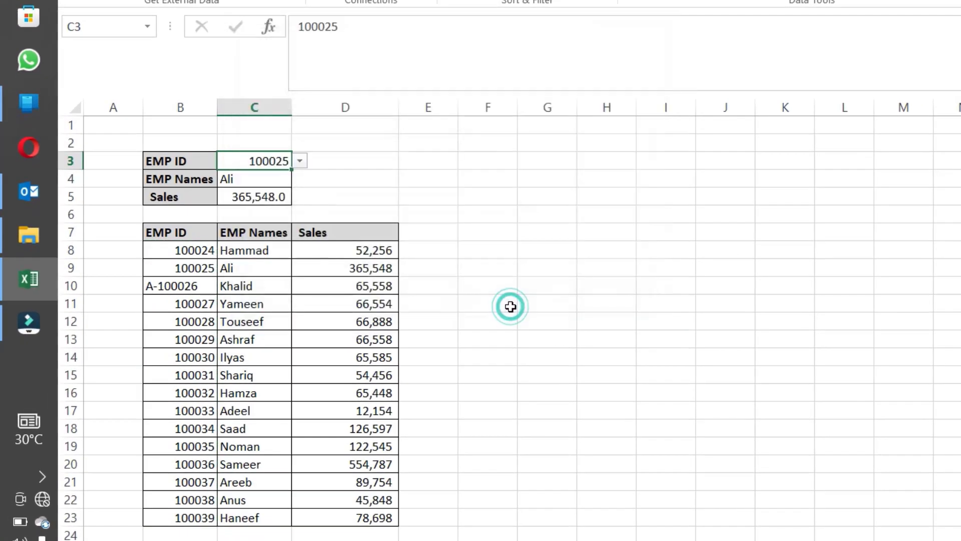
- Test the lookup form by choosing the employee IDs from B12, B18 and B17 in turn in C3's dropdown list
click(300, 160)
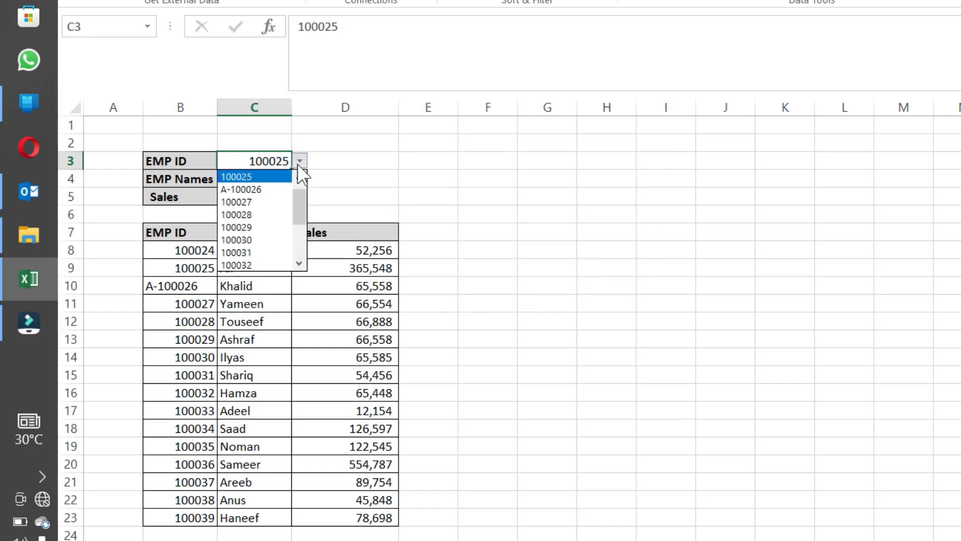
click(278, 215)
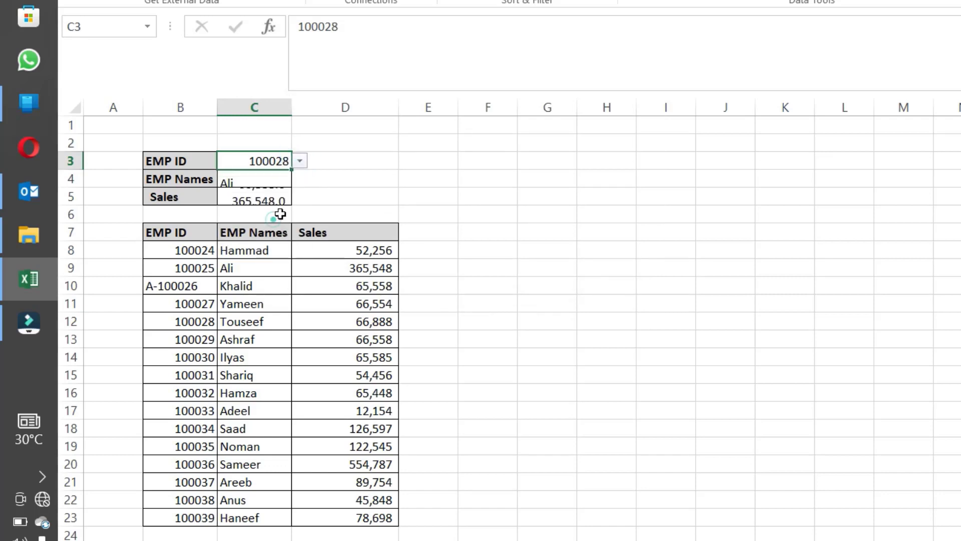
click(300, 161)
click(244, 253)
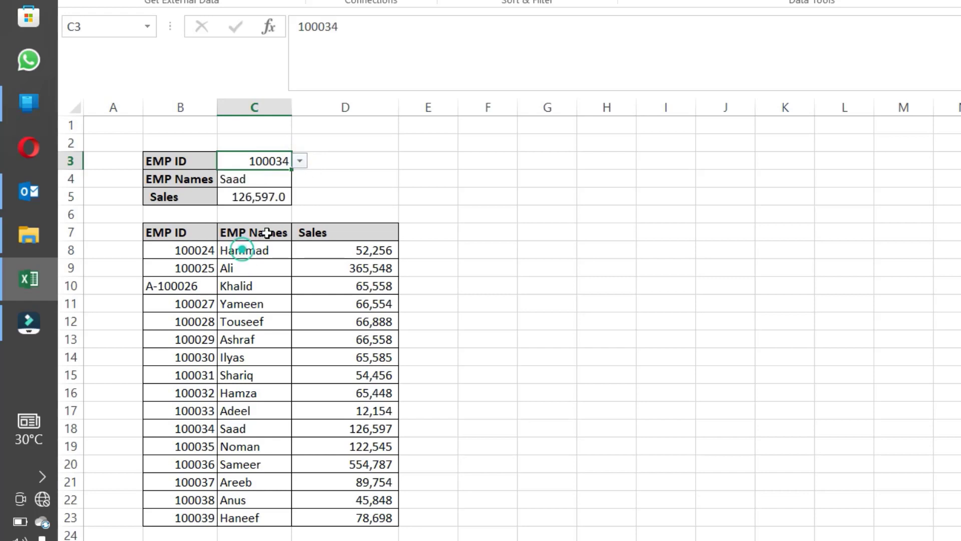
click(299, 160)
click(280, 188)
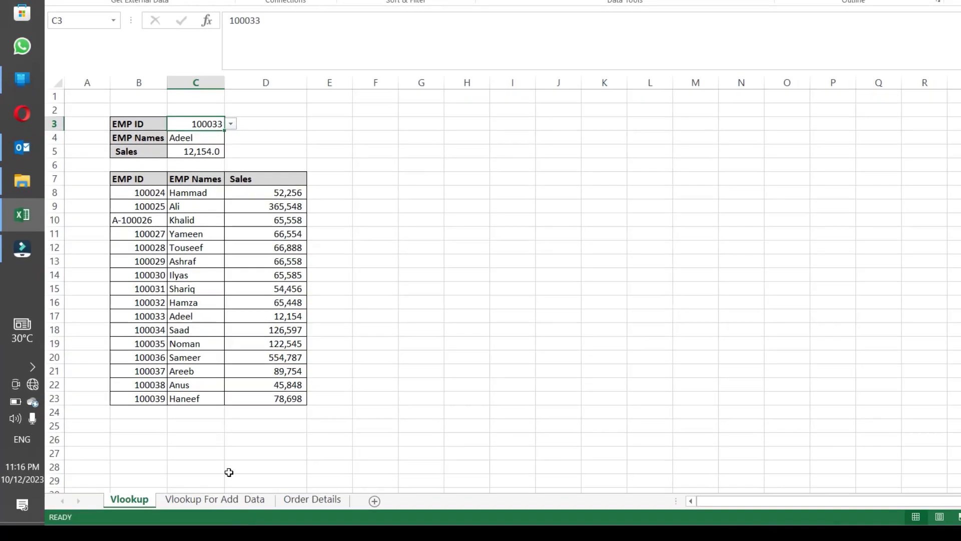
- Open the Vlookup For Add Data sheet and look over the EMP Names and Sales ?? table in columns F and G
click(224, 501)
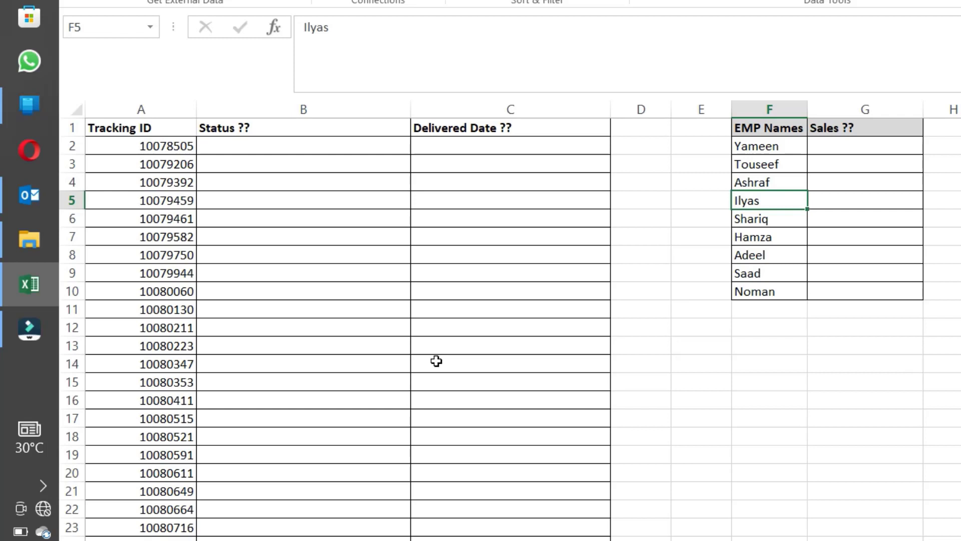
key(Down)
key(Up)
key(Up)
key(Up)
key(Up)
key(Up)
key(Right)
key(Down)
key(Down)
key(Down)
key(Down)
key(Down)
key(Down)
key(Down)
key(Down)
key(Down)
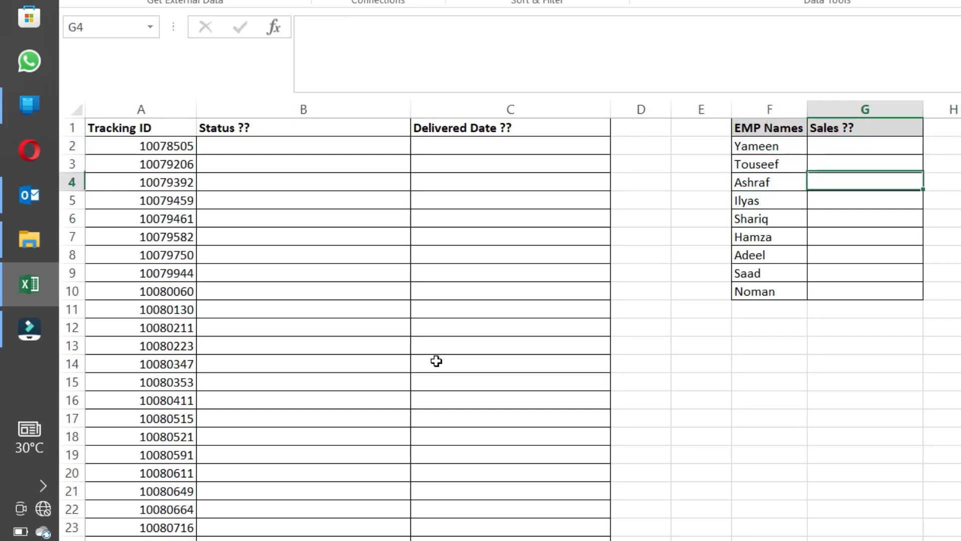
key(Up)
key(Up)
key(Up)
key(Up)
key(Up)
key(Up)
key(Up)
key(Up)
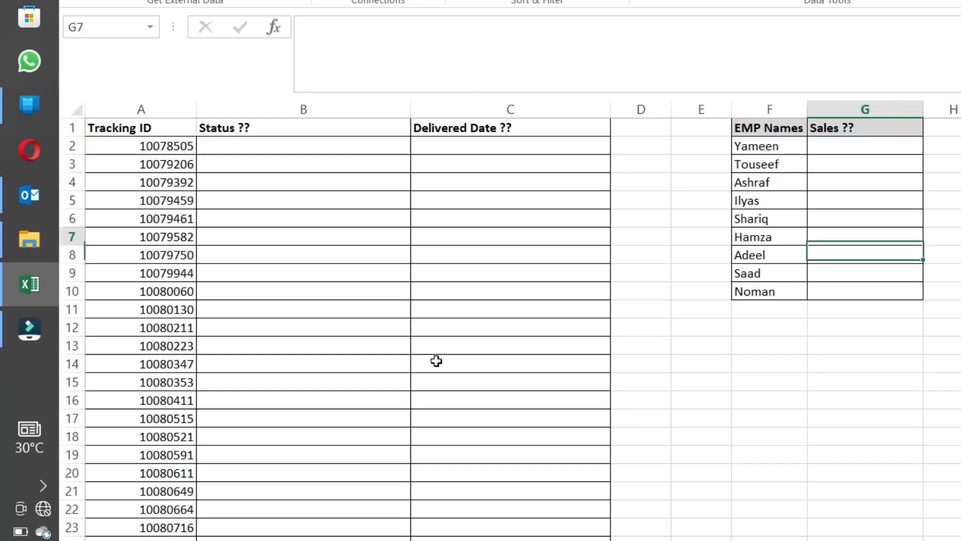
key(Down)
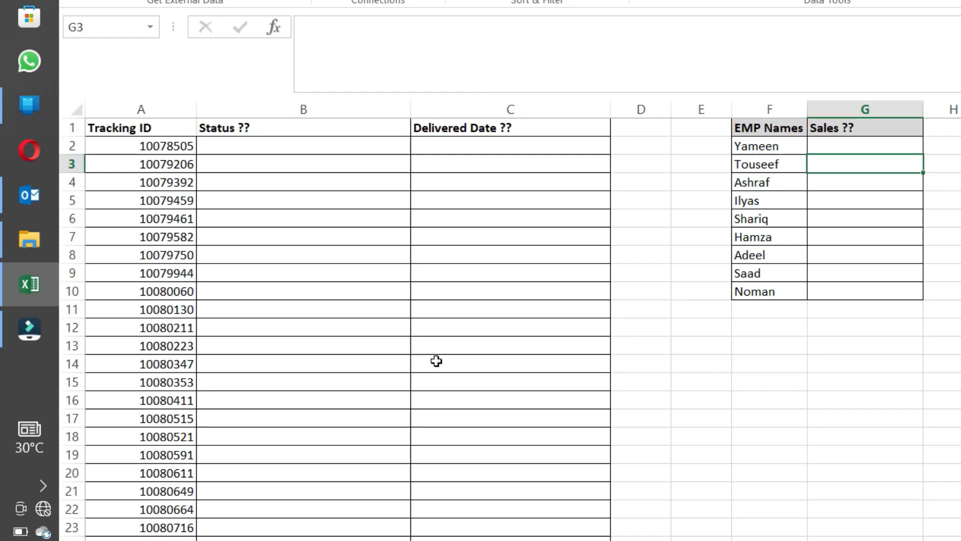
- Start a VLOOKUP formula in B2 under Status ?? with the tracking ID in A2 as the lookup value
key(Left)
key(Left)
key(Left)
key(Left)
key(Left)
key(Up)
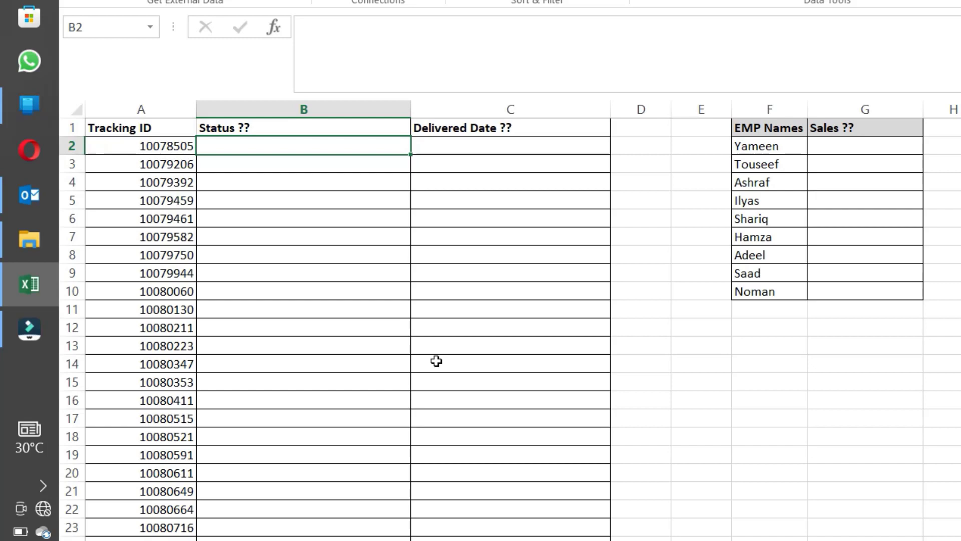
text(=v)
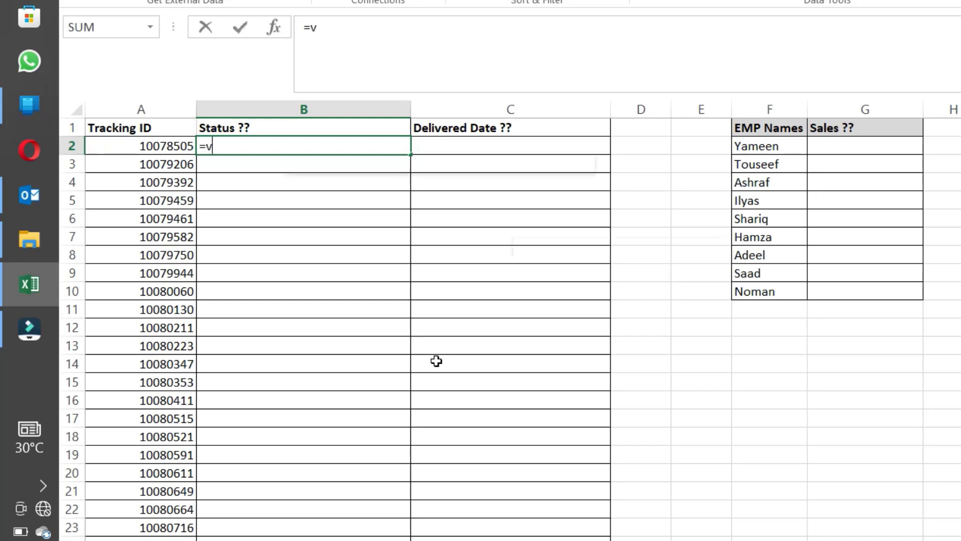
key(Down)
key(Down)
key(Down)
key(Down)
key(Down)
key(Down)
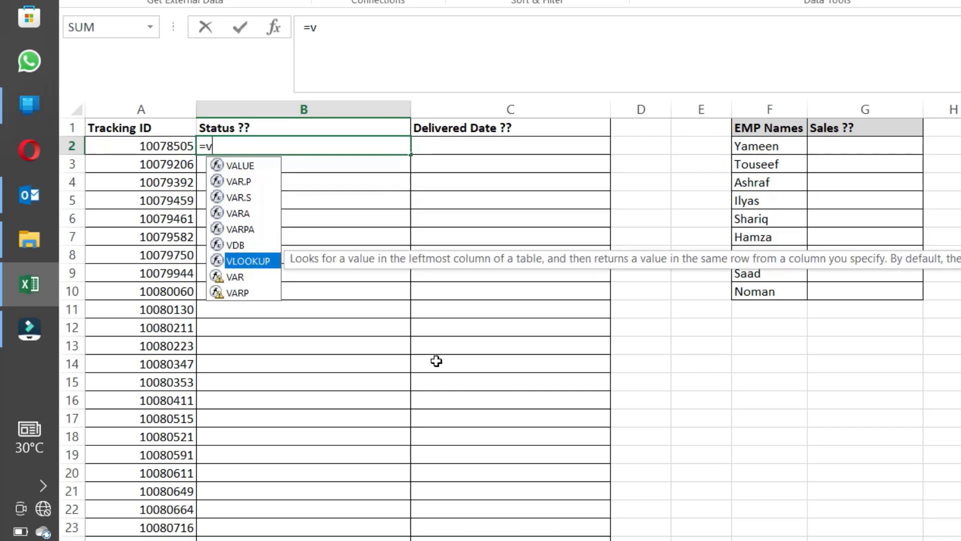
key(Tab)
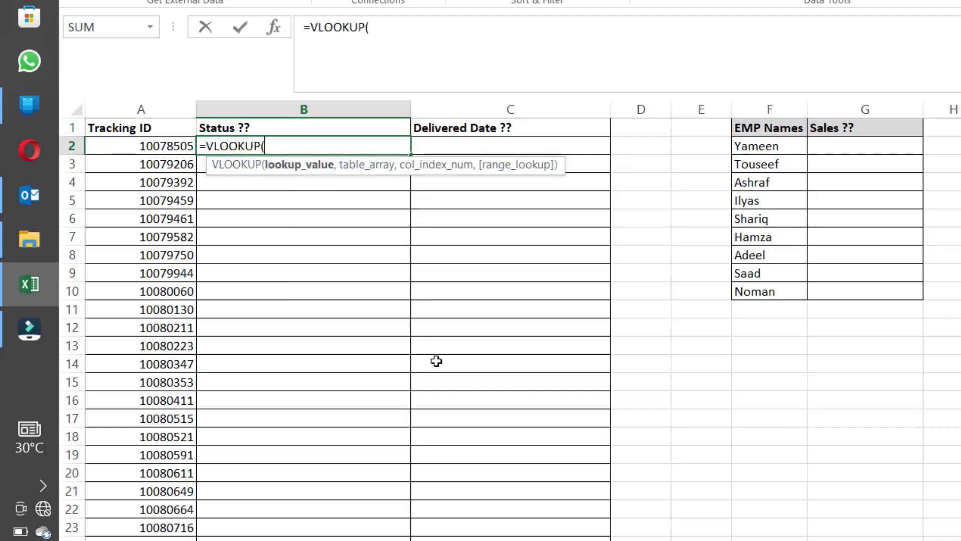
click(153, 148)
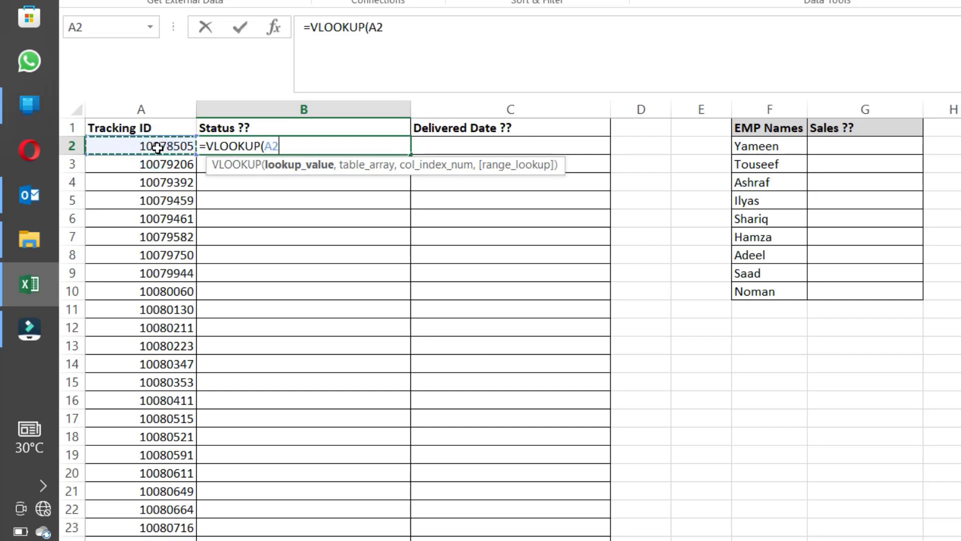
text(,)
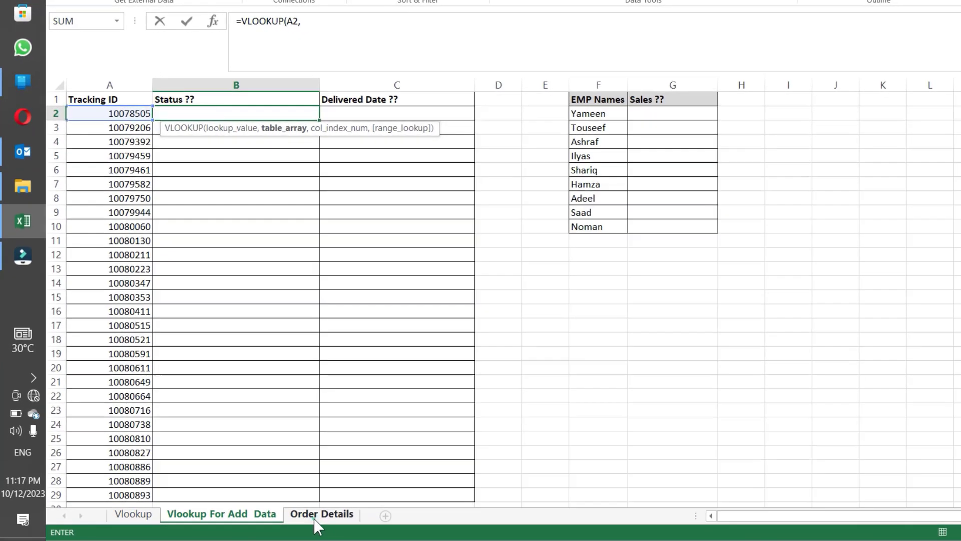
- Set the formula's table array to A2:D5788 on the Order Details sheet, covering Tracking ID through Status
click(320, 514)
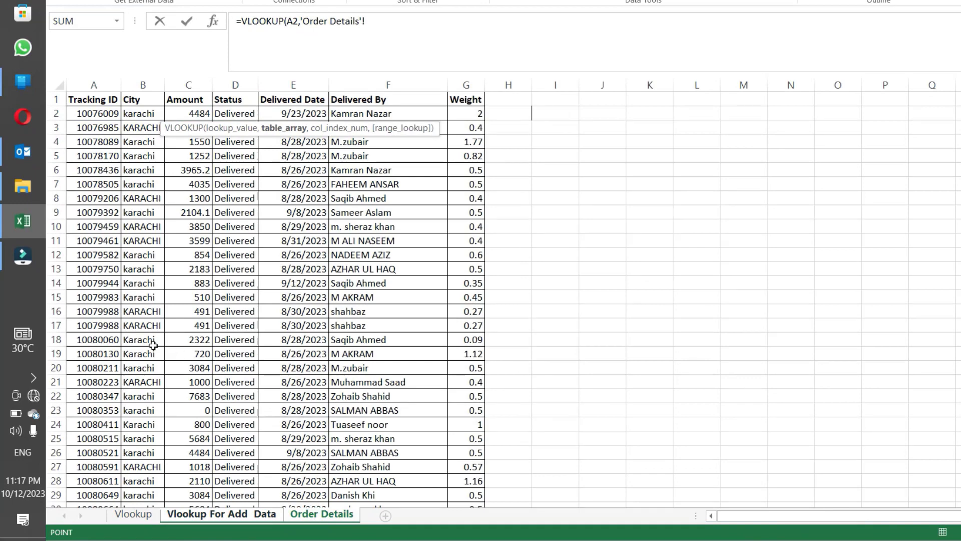
click(108, 326)
key(ctrl+Up)
key(Down)
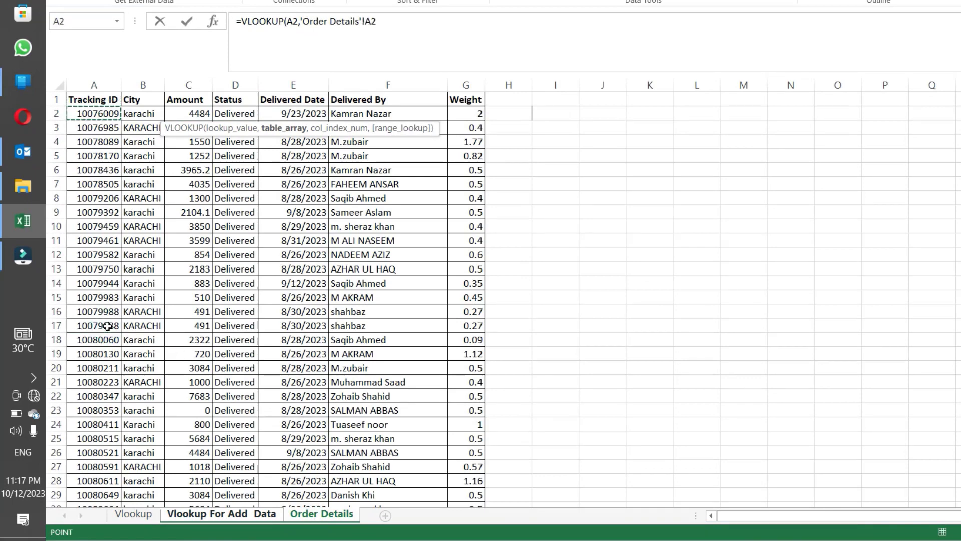
key(ctrl+shift+Down)
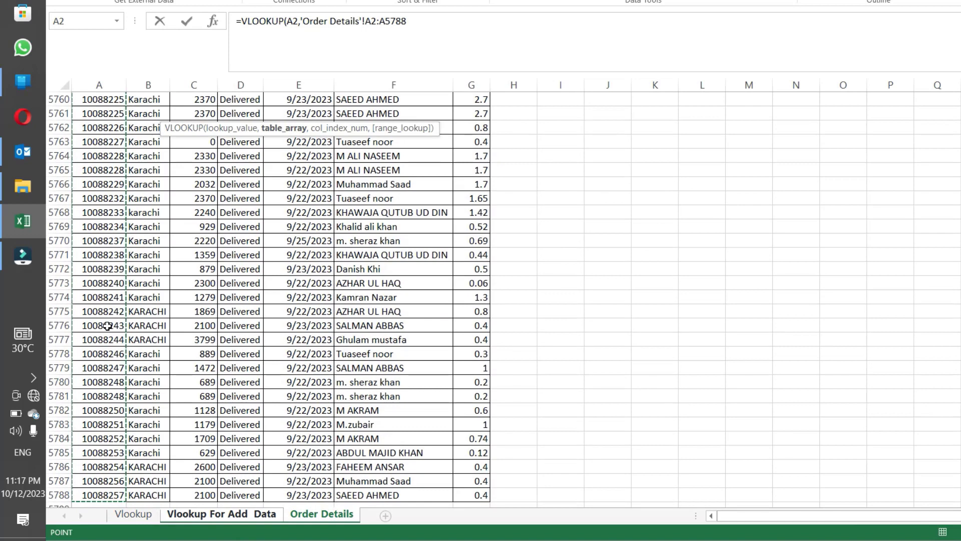
key(ctrl+Up)
key(Down)
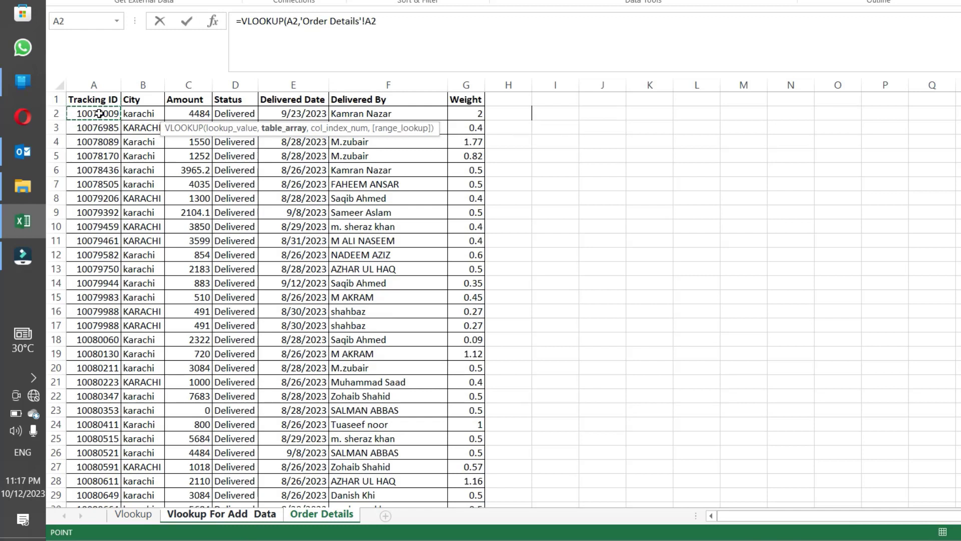
mouse_move(100, 121)
mouse_down()
mouse_move(198, 226)
mouse_move(285, 253)
mouse_move(275, 316)
mouse_move(240, 200)
mouse_move(436, 393)
mouse_move(425, 451)
mouse_move(360, 505)
mouse_move(440, 245)
mouse_move(450, 125)
mouse_move(395, 226)
mouse_move(101, 114)
mouse_up()
key(ctrl+shift+Down)
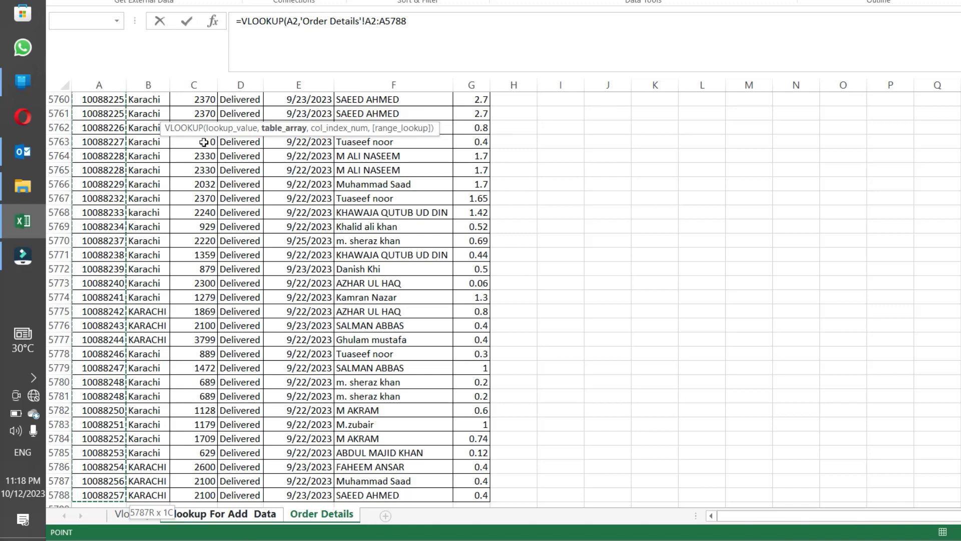
key(shift+Right)
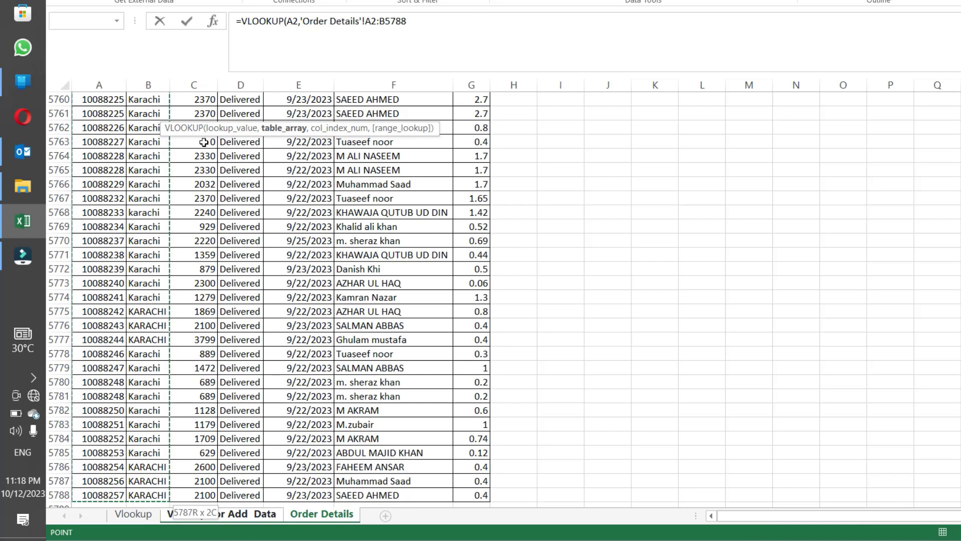
key(shift+Right)
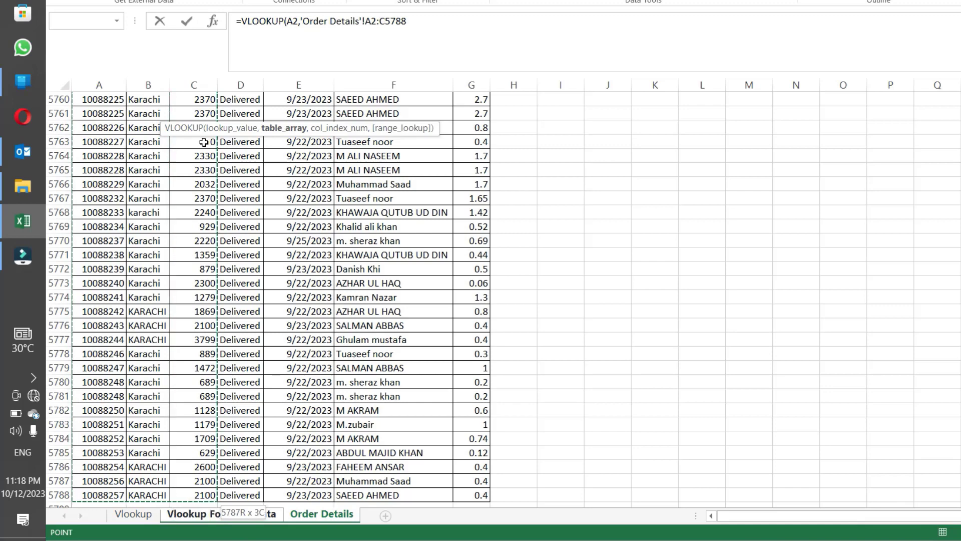
key(shift+Right)
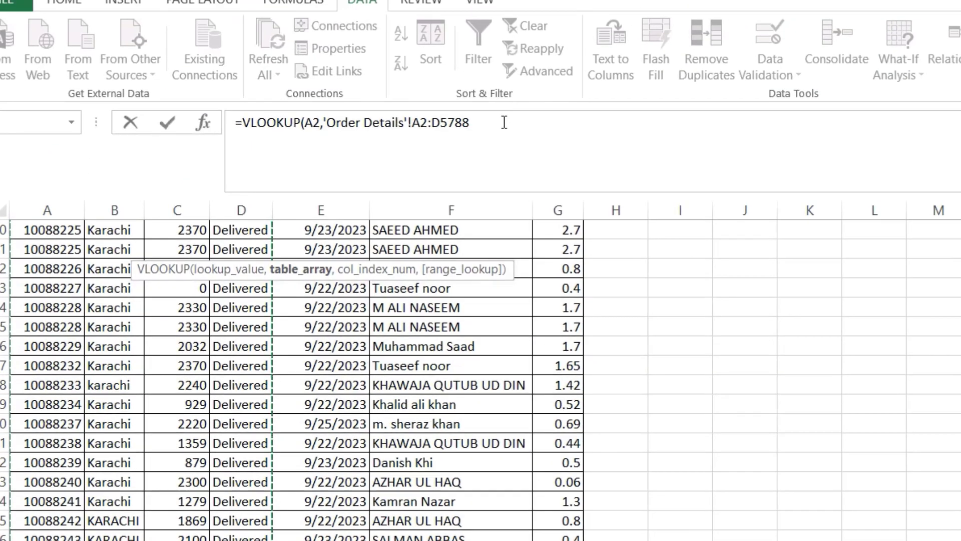
- Complete the Status formula in B2 with column index 4 and an empty range_lookup argument
click(504, 122)
text(,)
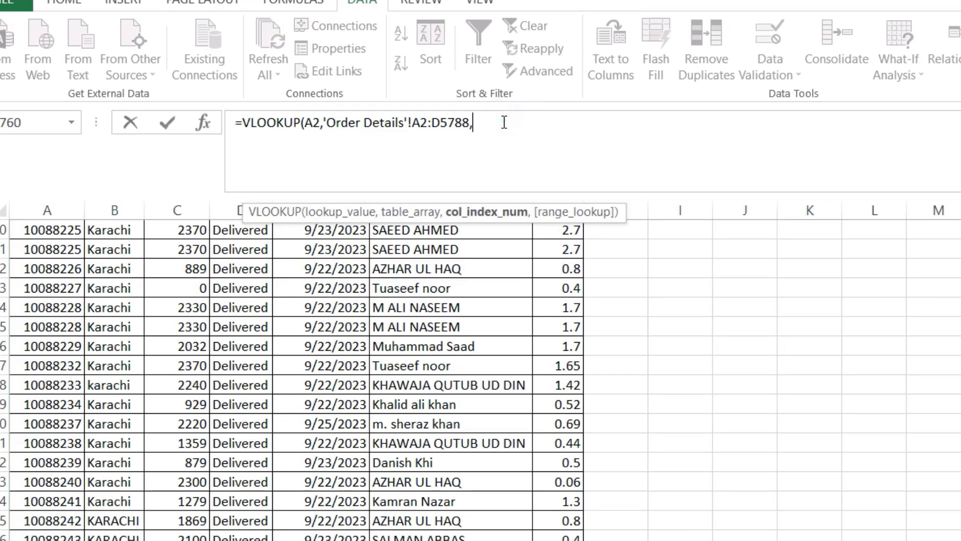
text(4,)
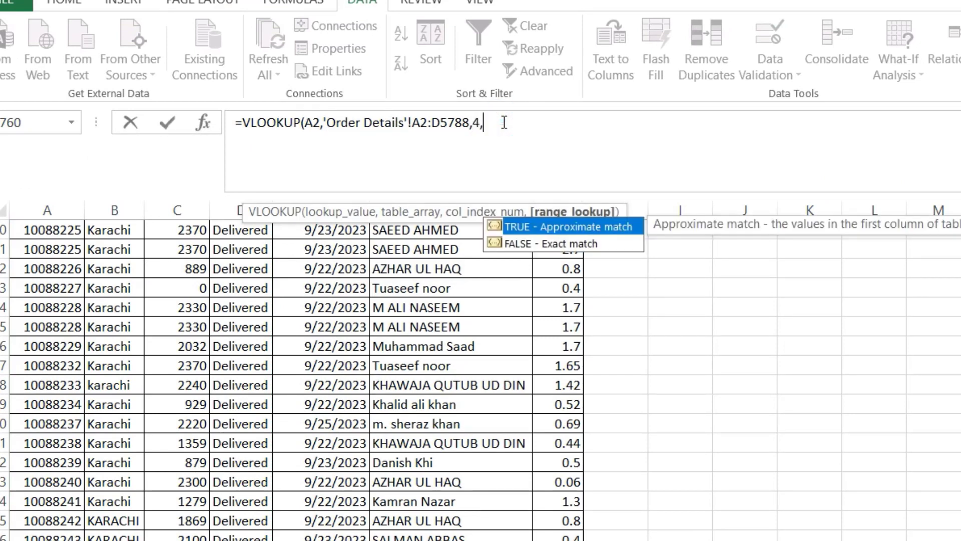
key(Down)
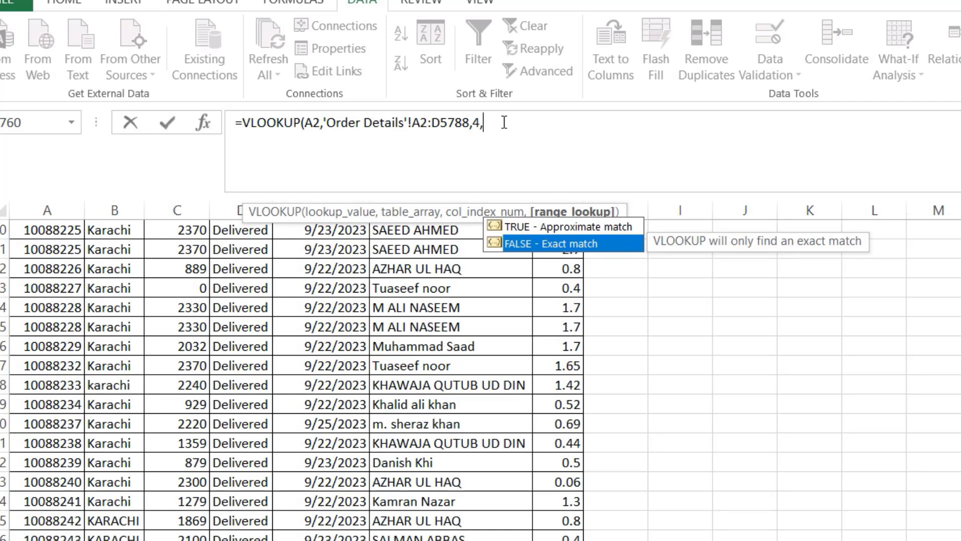
key(Return)
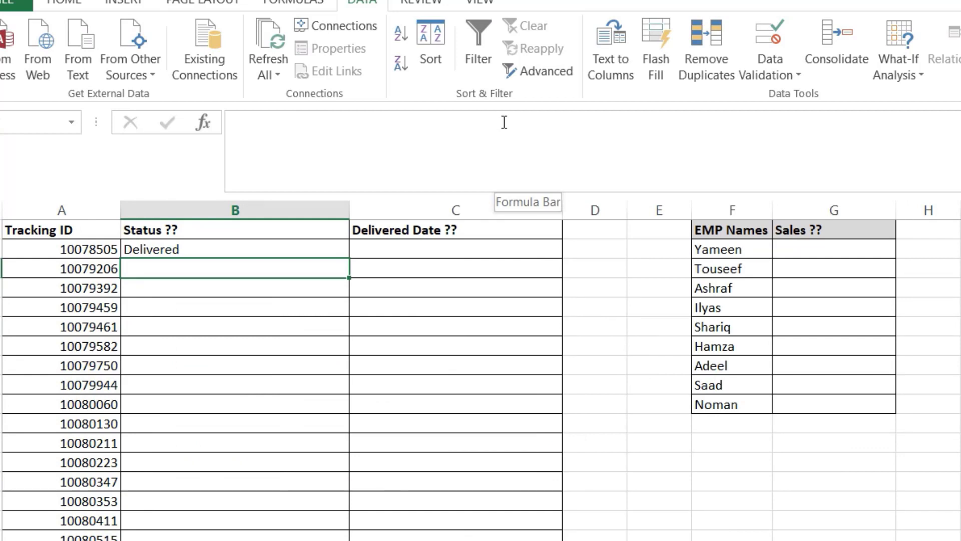
key(Up)
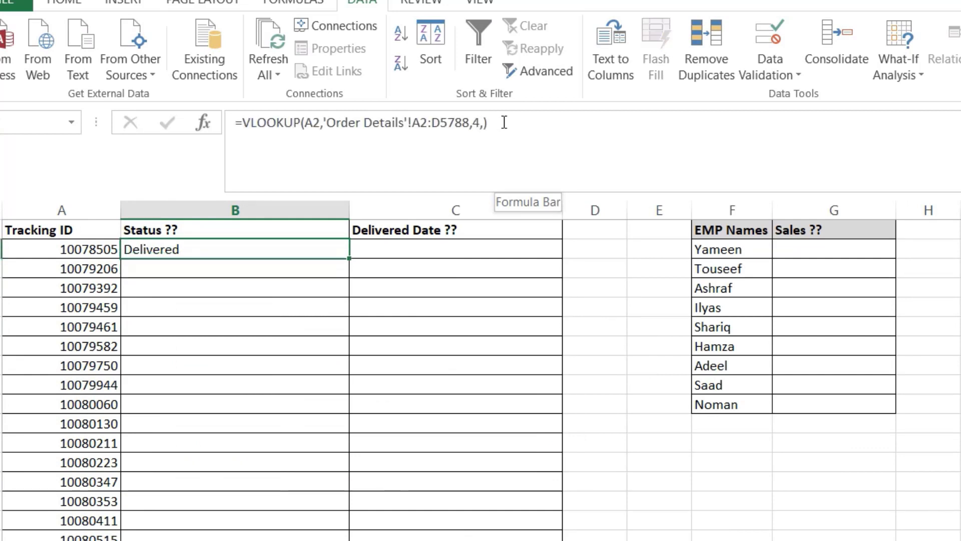
- Start a VLOOKUP formula in C2 under Delivered Date ?? with A2 as the lookup value
key(Right)
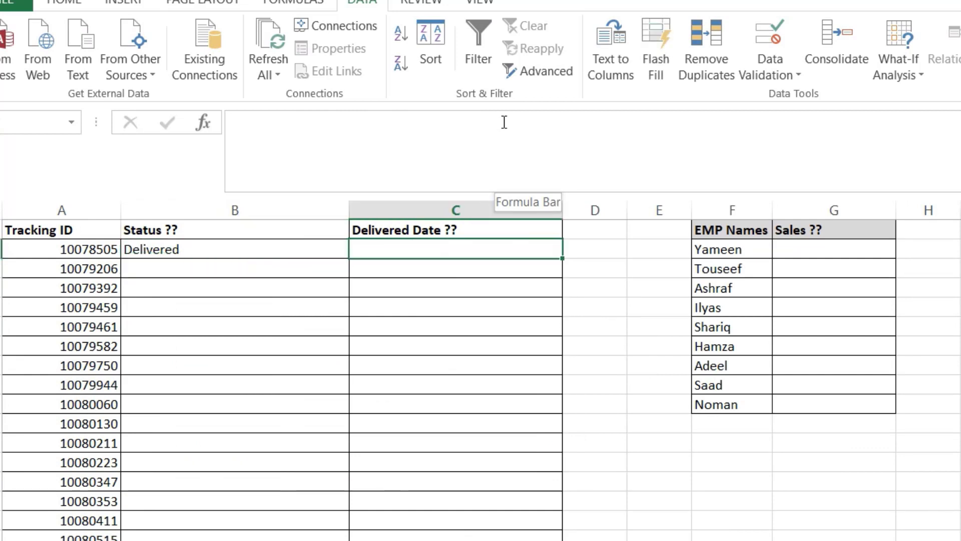
text(=)
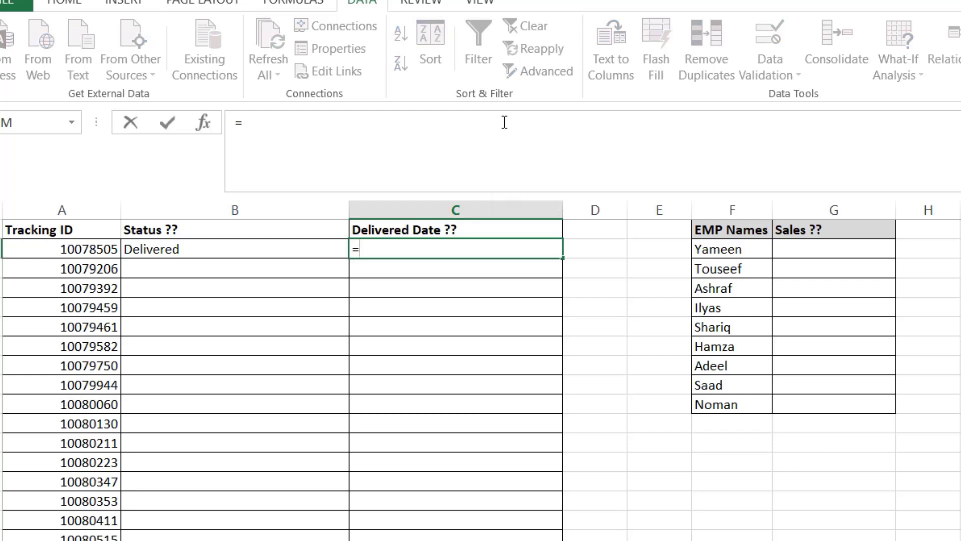
text(v)
key(Down)
key(Down)
key(Down)
key(Down)
key(Down)
key(Down)
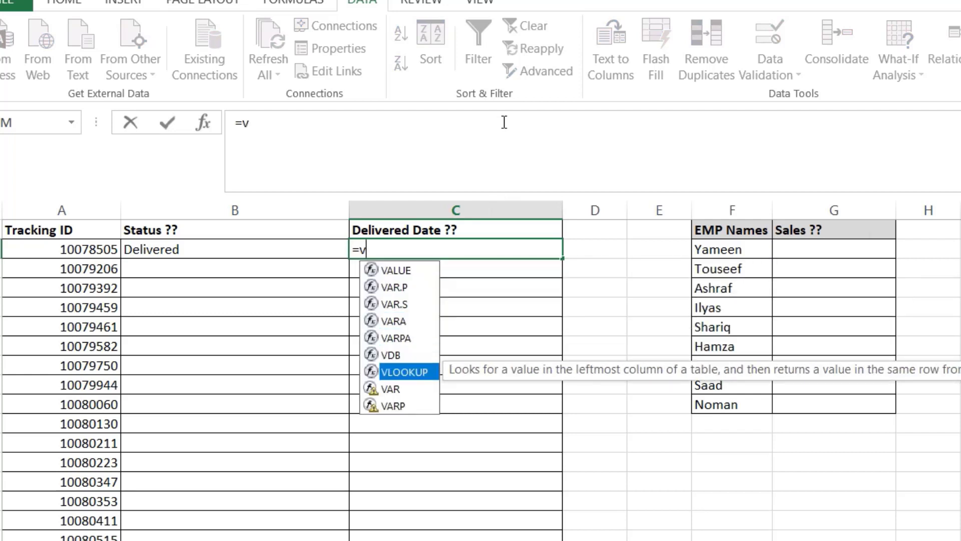
key(Tab)
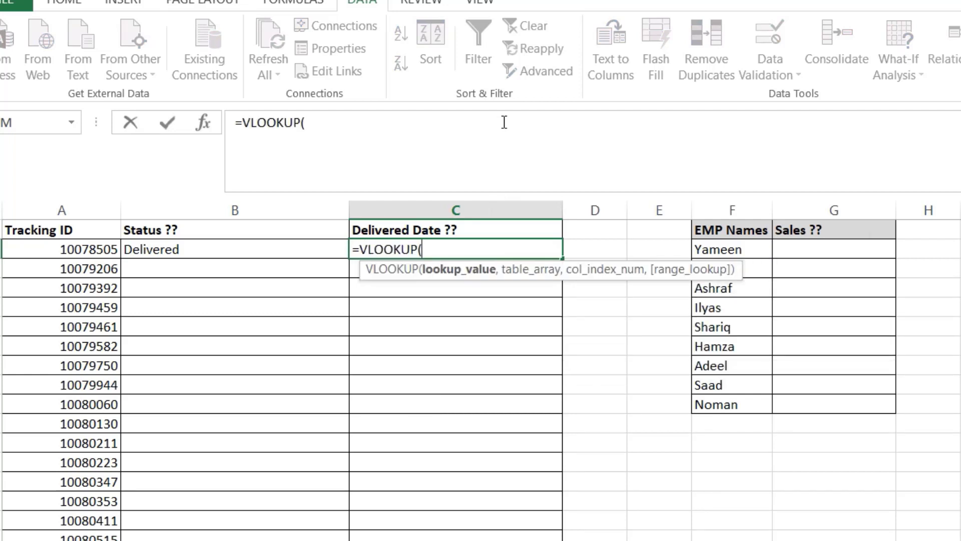
key(Left)
key(Left)
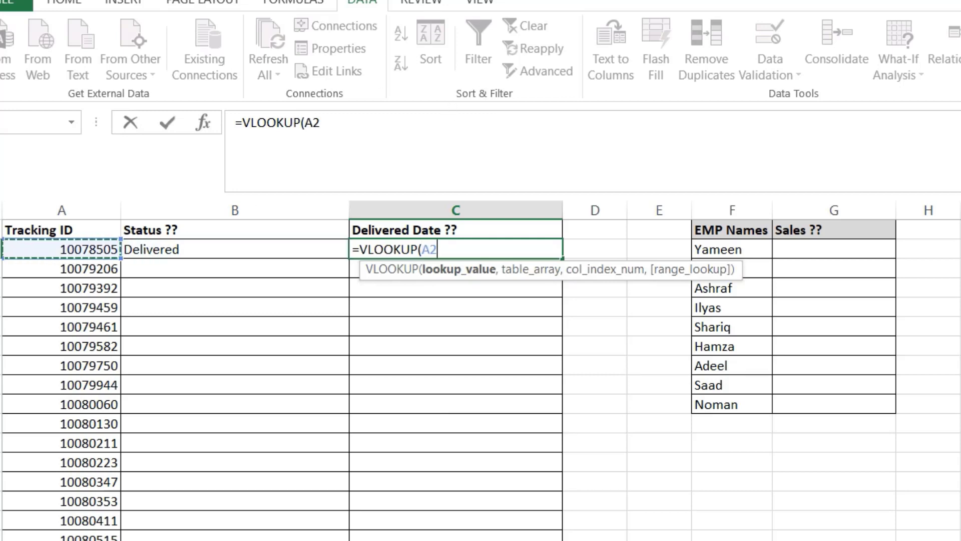
text(,)
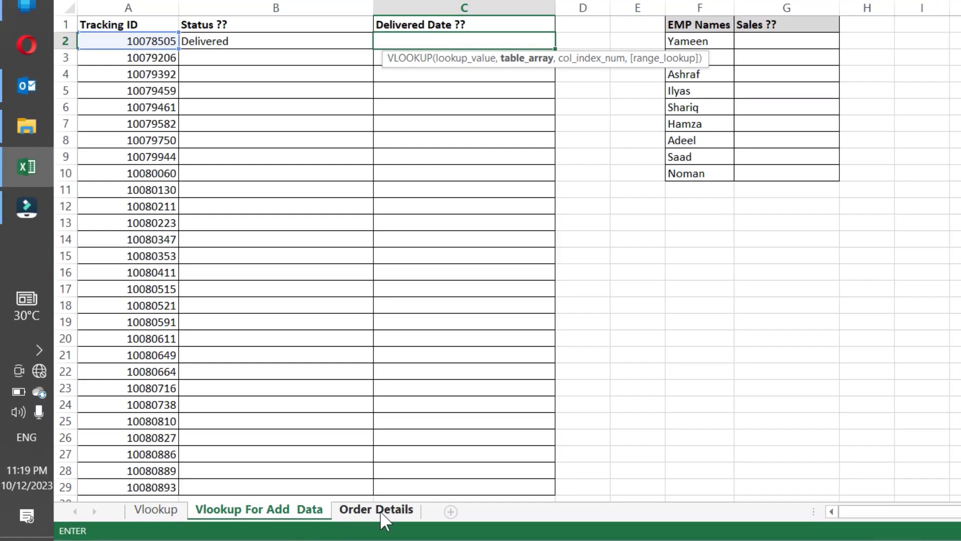
- Set the C2 formula's table array to columns A:E on the Order Details sheet, covering Tracking ID through Delivered Date
click(380, 511)
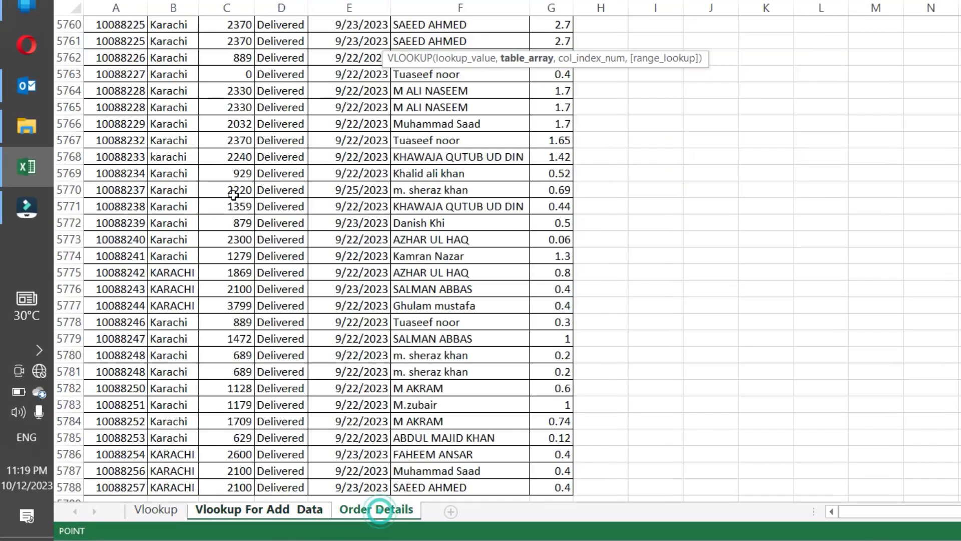
click(123, 96)
scroll(123, 97, up, 20)
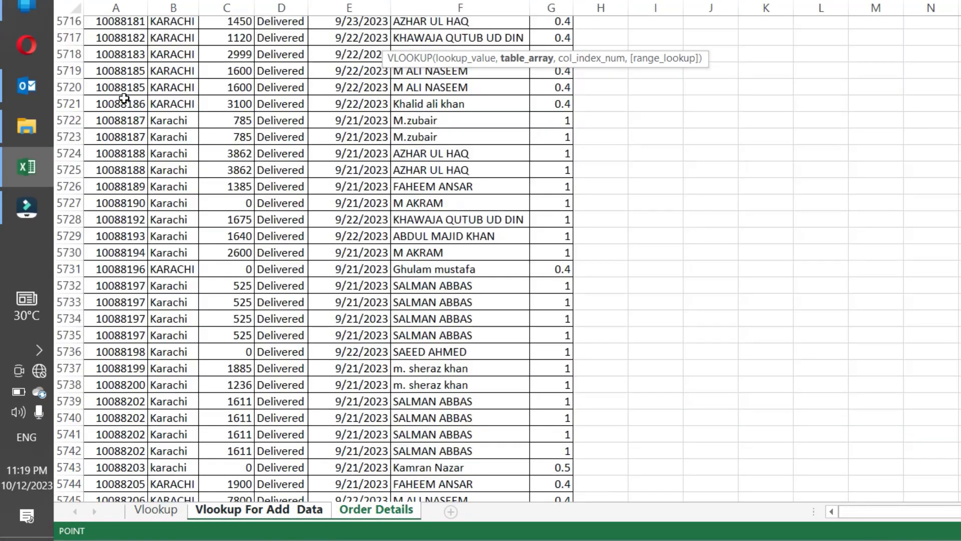
scroll(123, 97, up, 20)
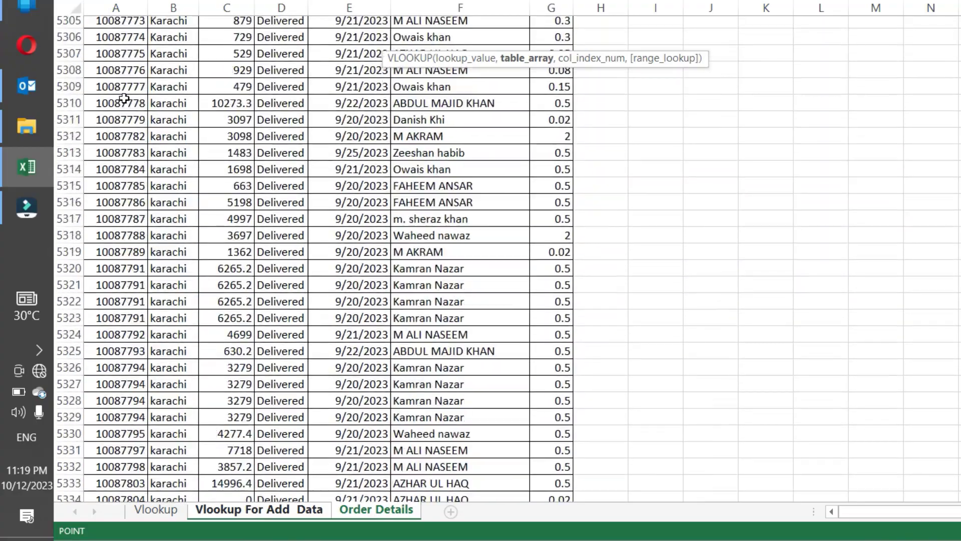
scroll(124, 97, up, 20)
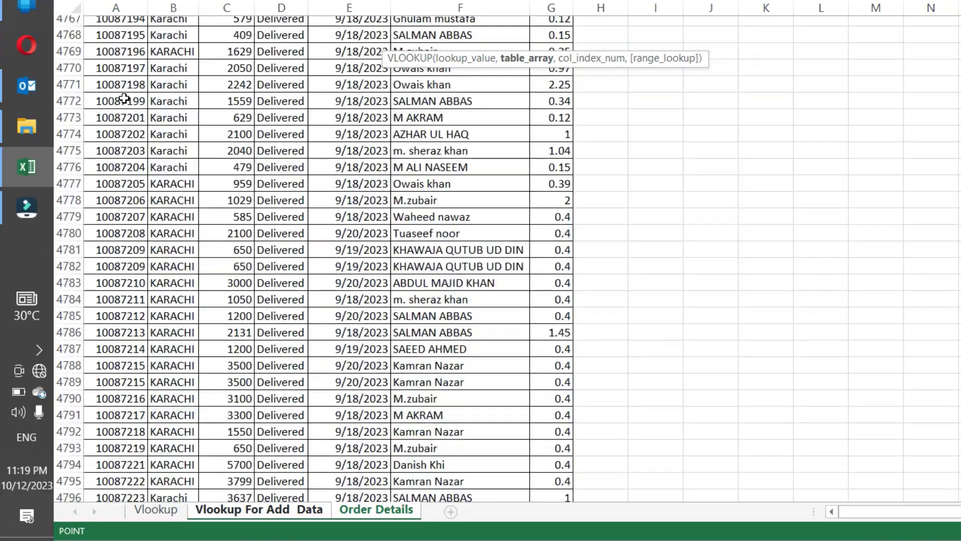
scroll(123, 96, up, 7)
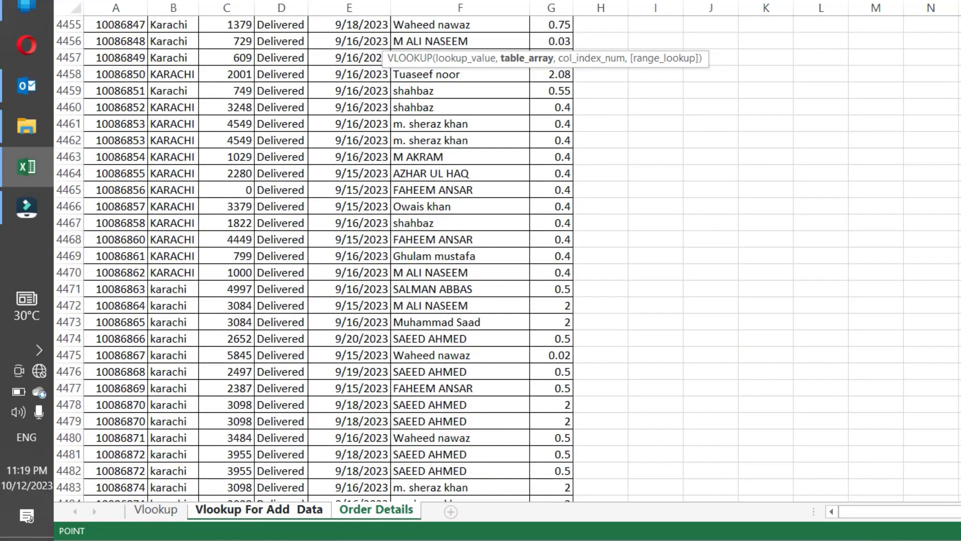
drag(960, 393, 960, 7)
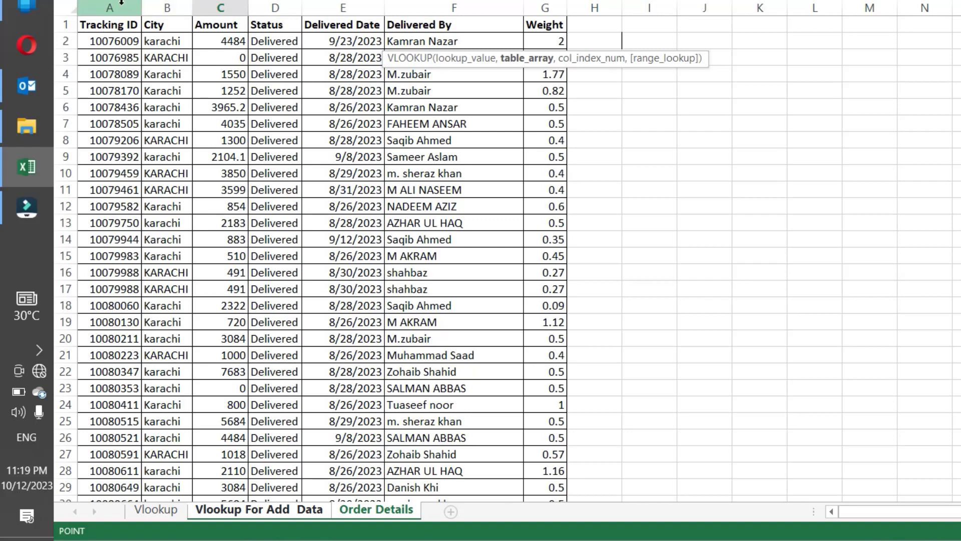
drag(122, 2, 356, 4)
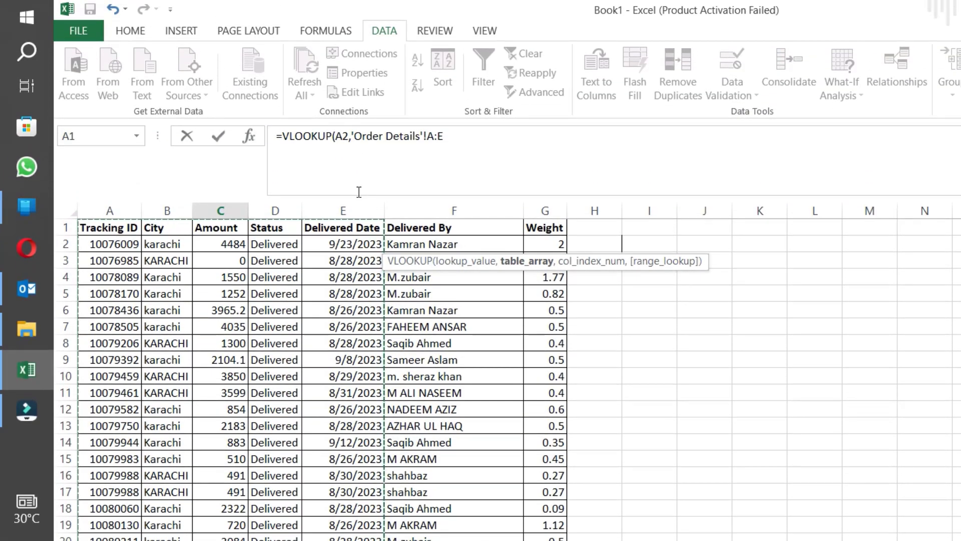
- Complete the Delivered Date formula in C2 with column index 5 and an empty range_lookup argument
click(490, 137)
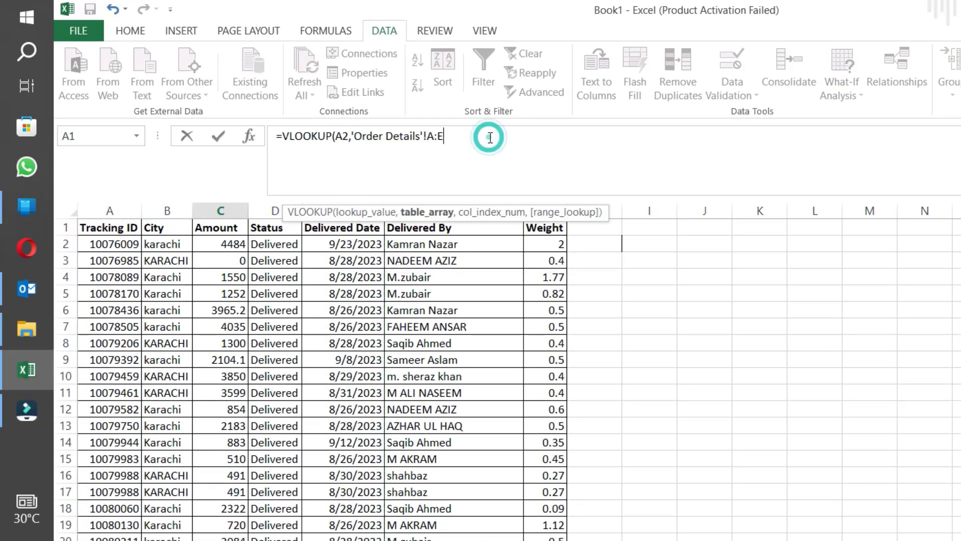
text(,)
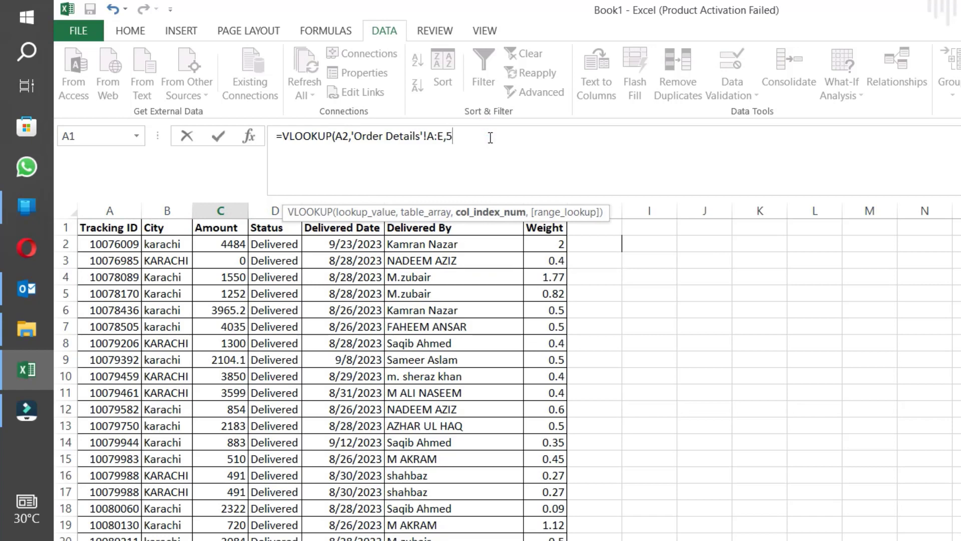
text(5,)
key(Down)
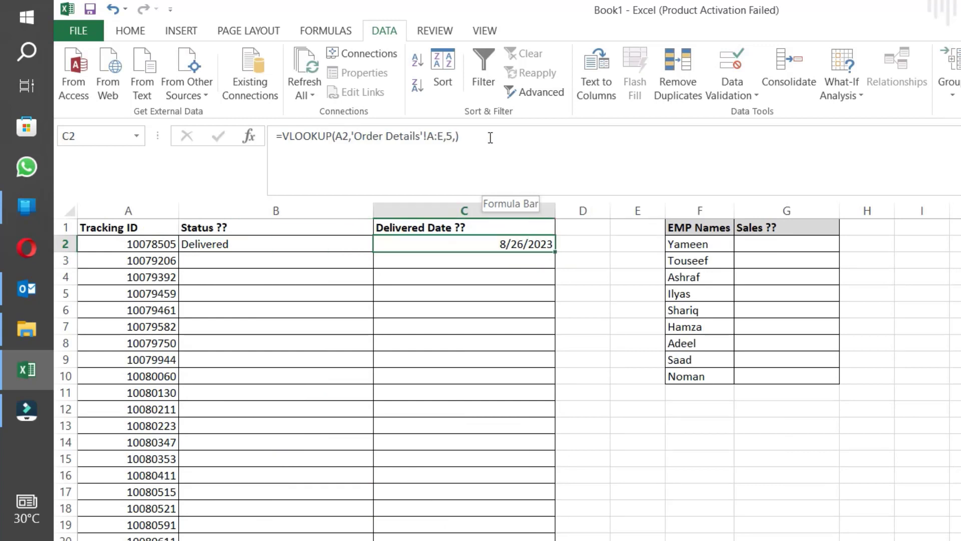
- Fill the Delivered Date formula from C2 down to C17
key(Right)
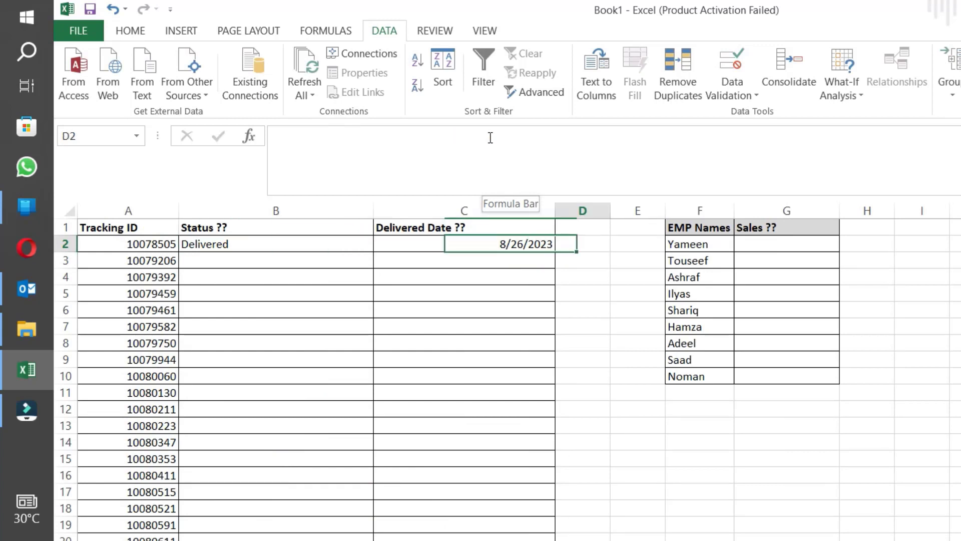
key(Left)
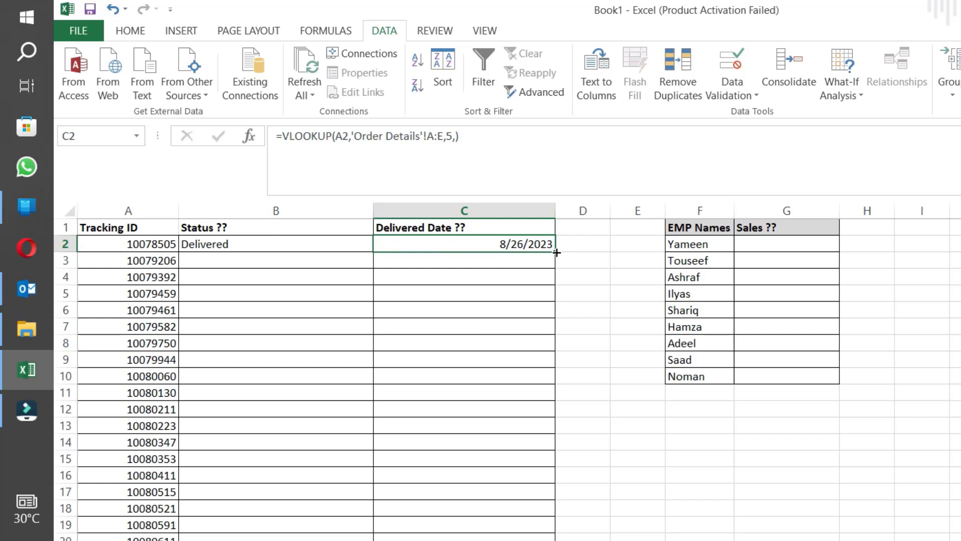
drag(556, 253, 561, 500)
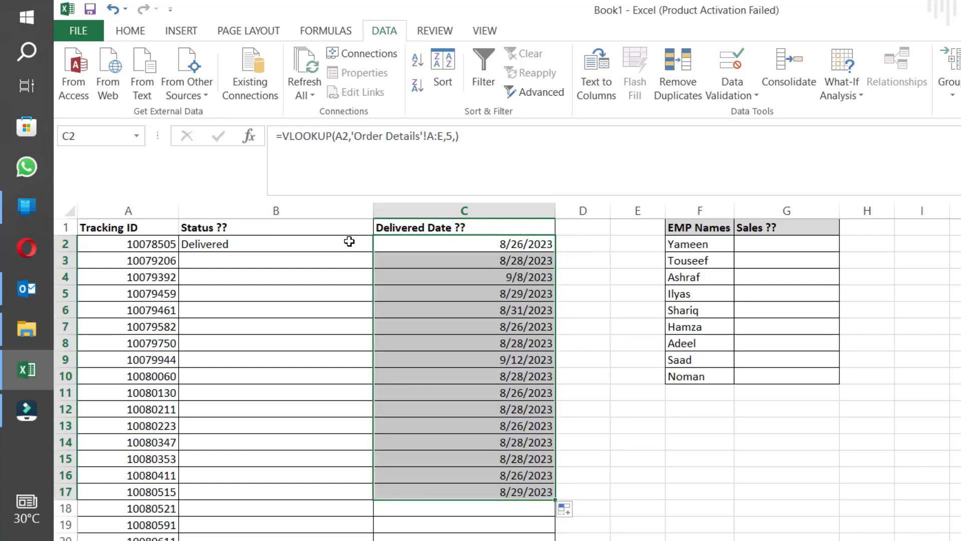
- Check the table array in the B2 Status formula without changing it, and fill the formula down to B5
click(349, 241)
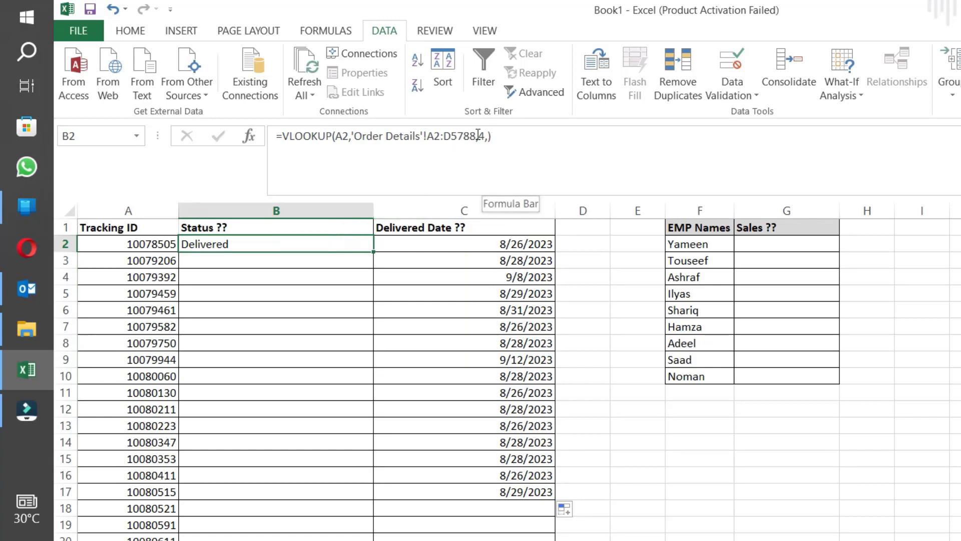
drag(477, 135, 429, 134)
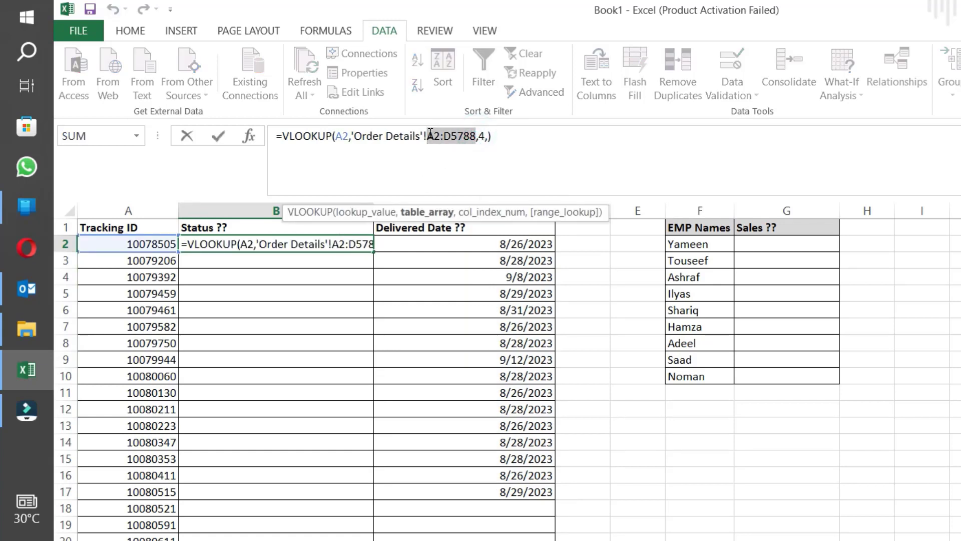
key(Escape)
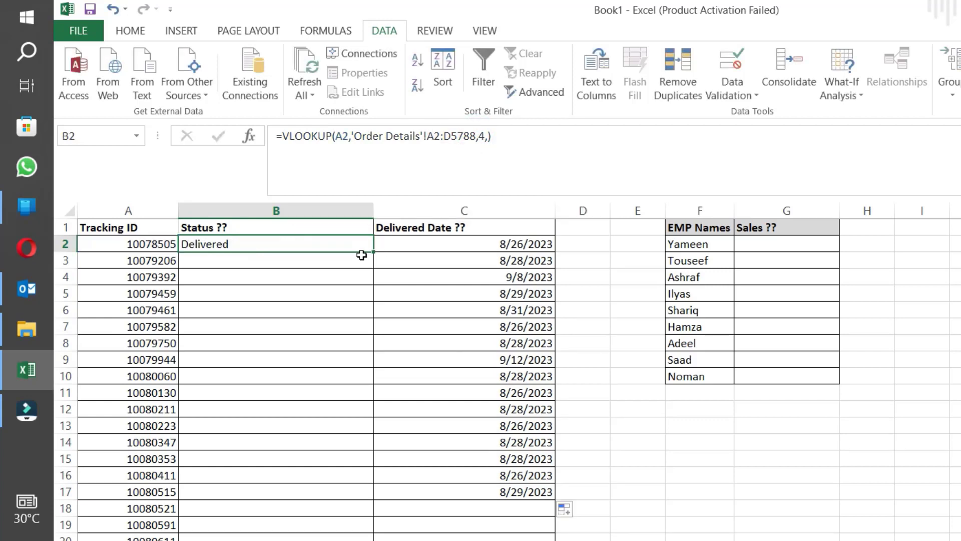
drag(370, 251, 372, 299)
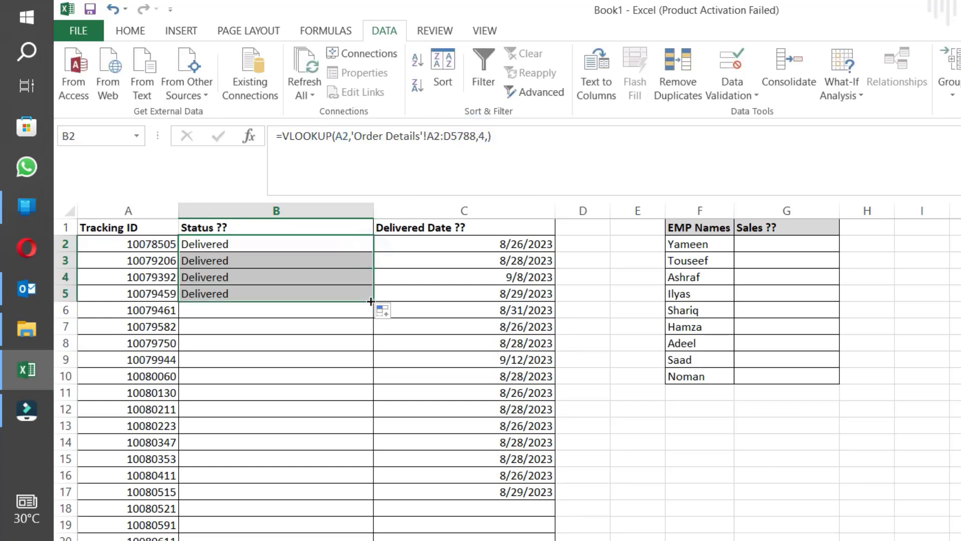
- Examine the table array references in the filled Status formulas in B3 and B4
click(318, 256)
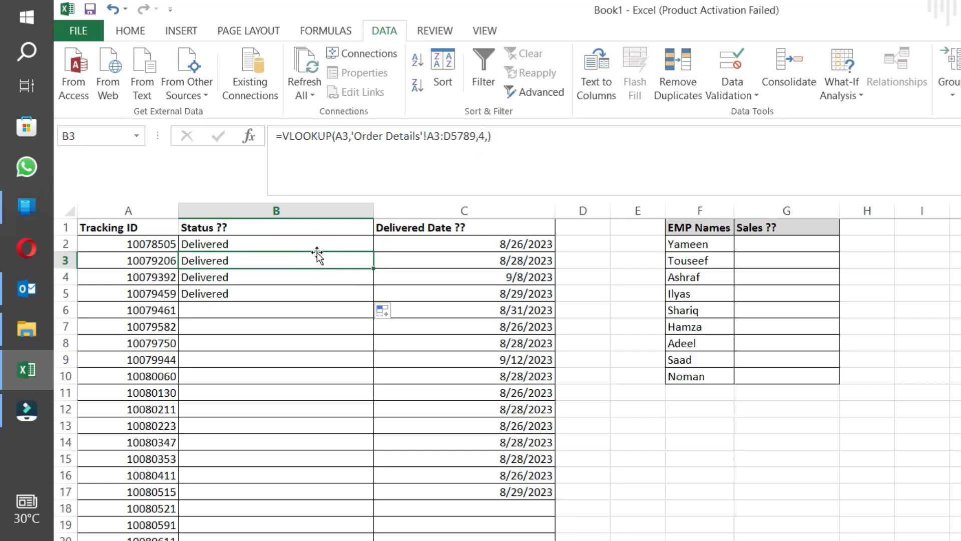
click(433, 137)
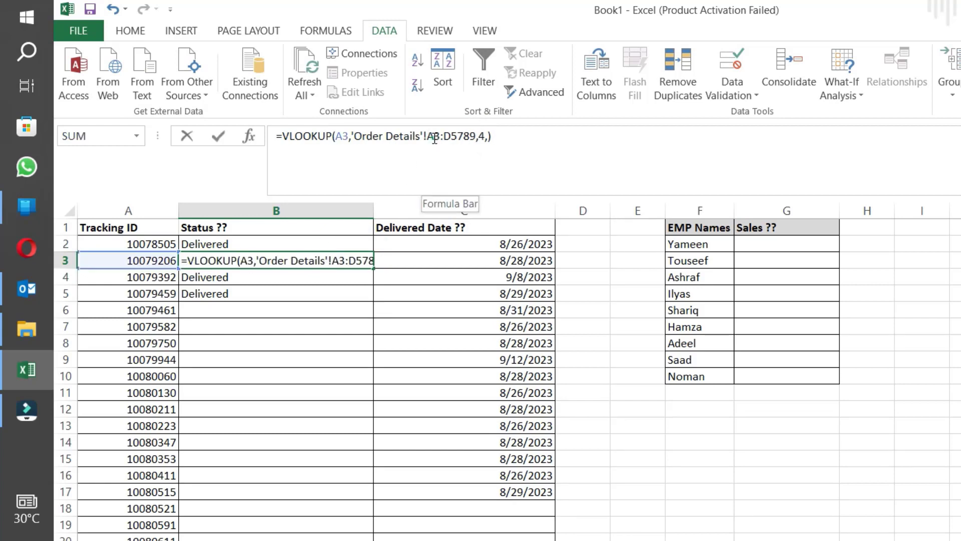
key(Return)
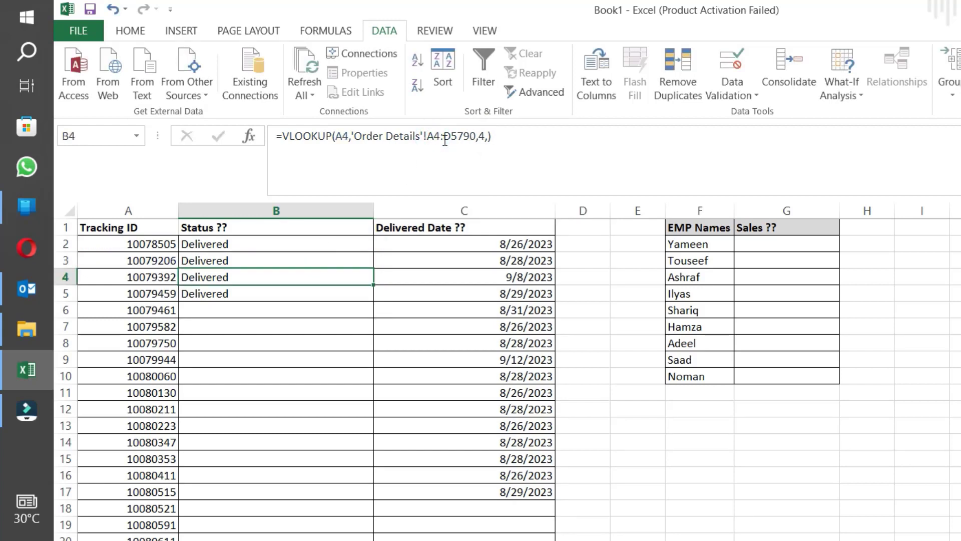
key(Up)
key(Down)
click(444, 140)
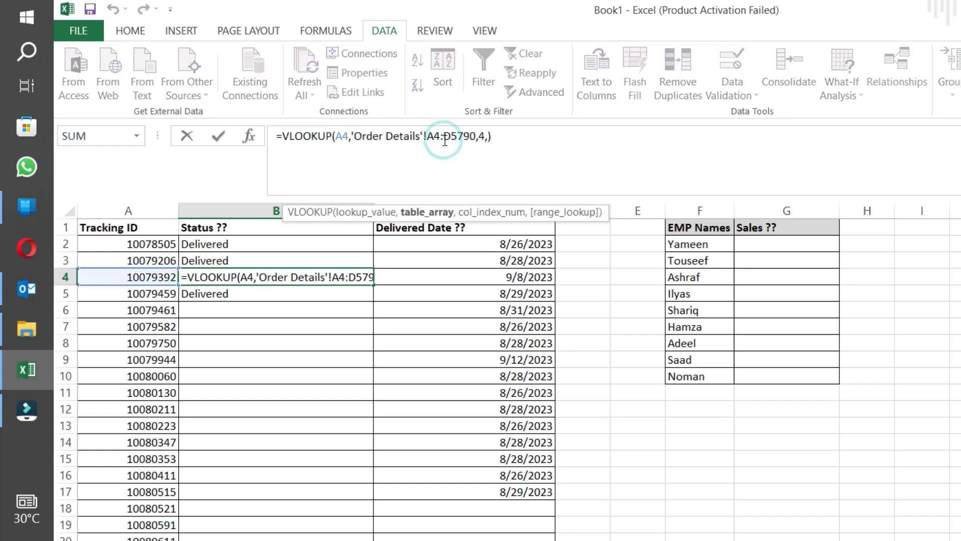
key(Escape)
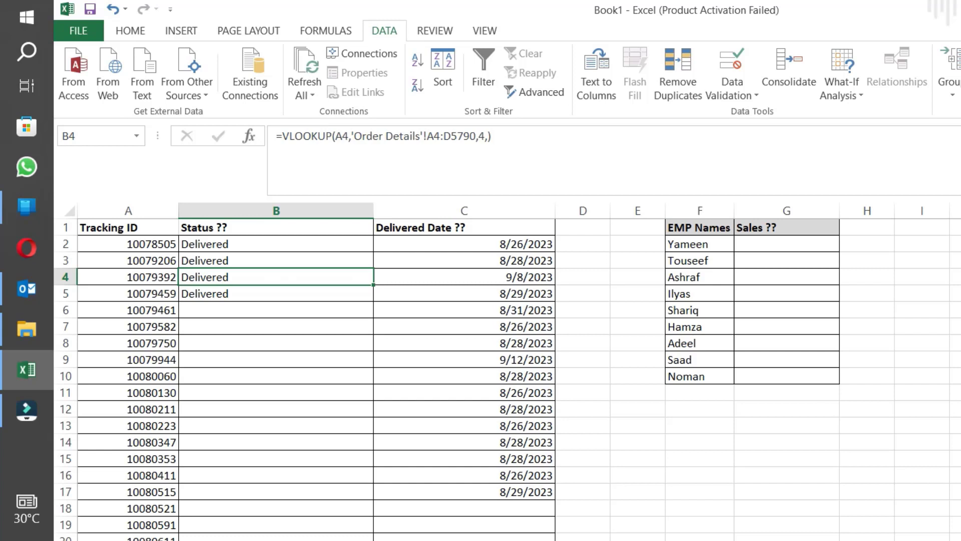
- Make the table array in the B2 Status formula absolute as 'Order Details'!$A$2:$D$5788
click(278, 249)
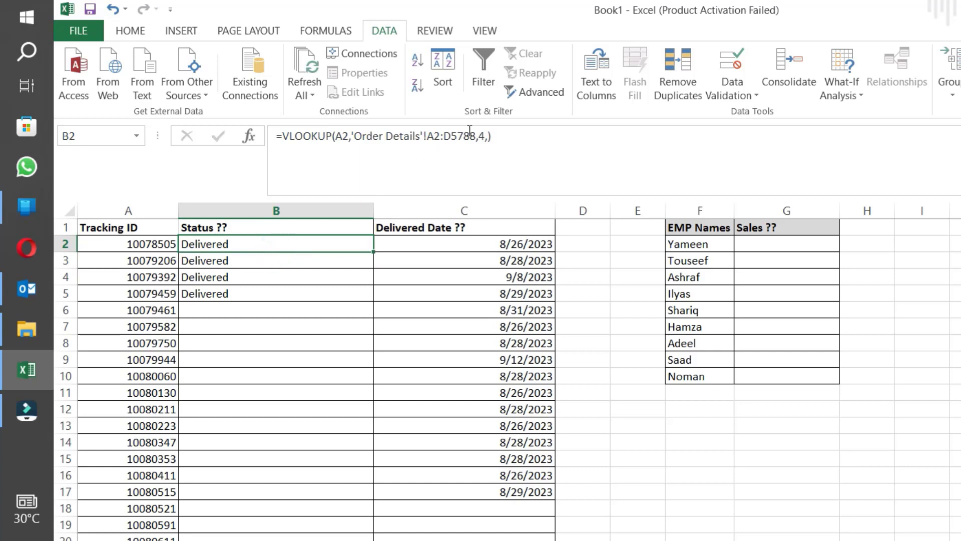
drag(473, 133, 359, 140)
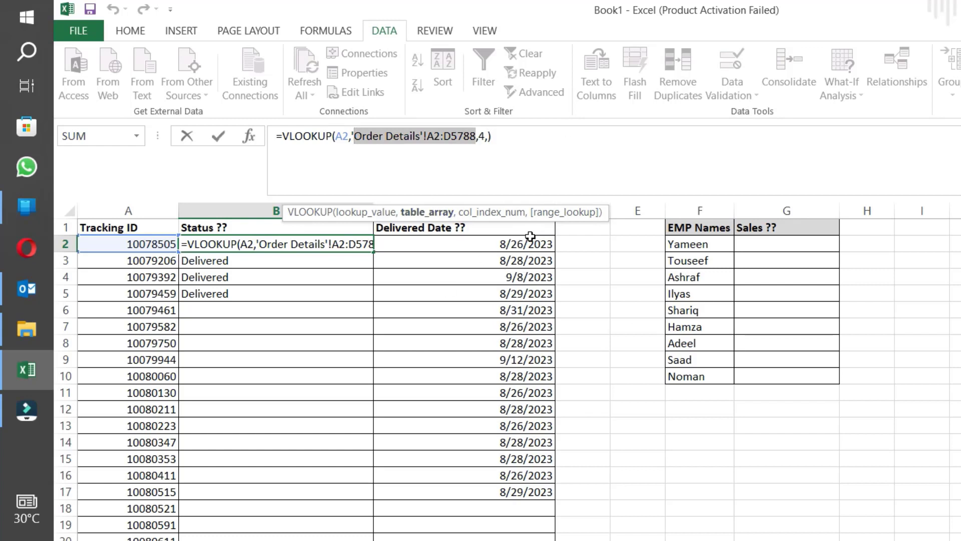
key(F4)
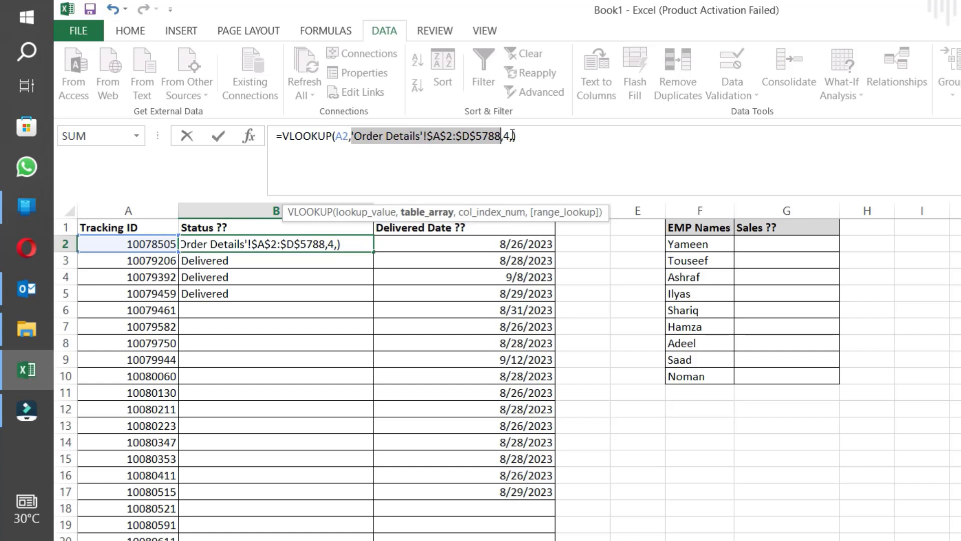
key(Return)
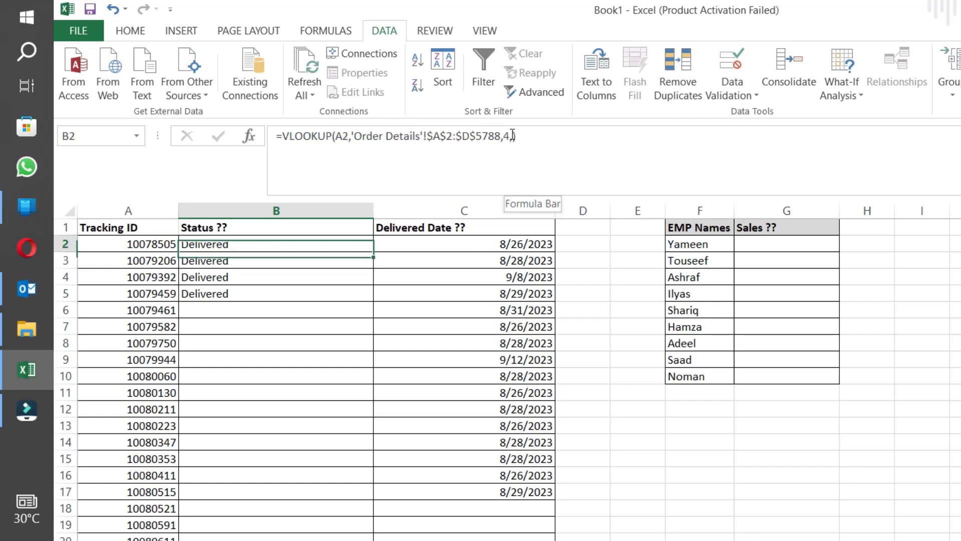
- Copy the corrected Status formula from B2 and paste it over the Status cells down to B5
key(Up)
key(ctrl+c)
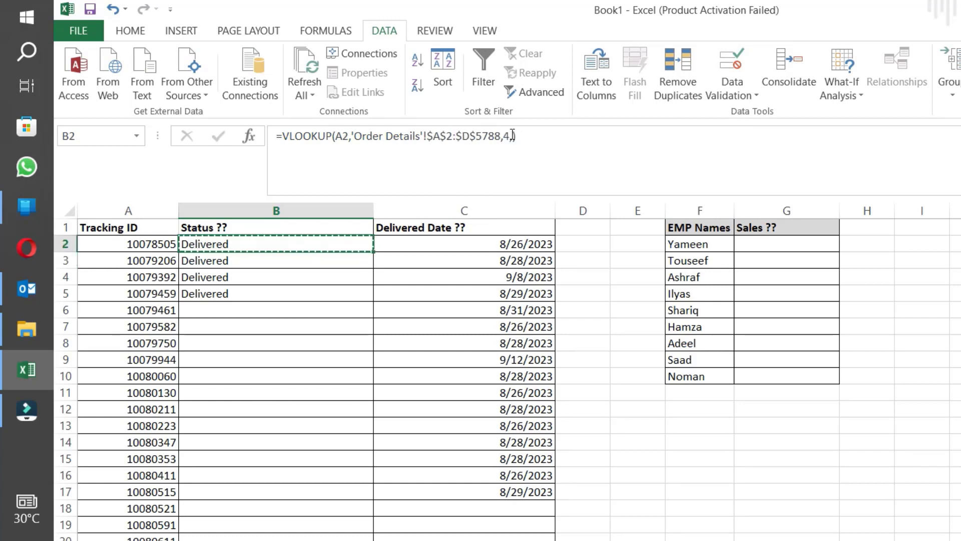
key(shift+Down)
key(shift+Down)
key(ctrl+v)
key(shift+Down)
key(ctrl+v)
key(Escape)
- Inspect the pasted Status formulas in B3 and B4 to check their absolute table array
key(Down)
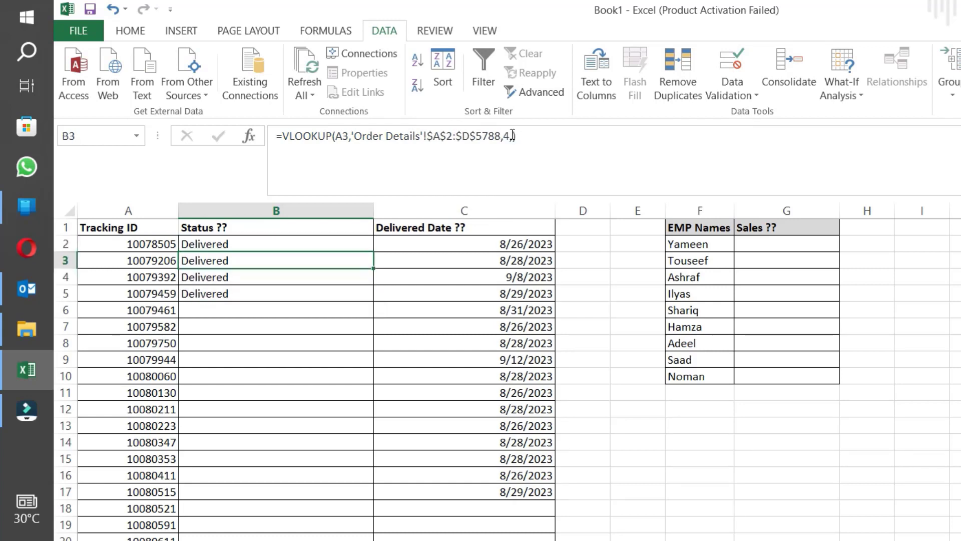
key(F2)
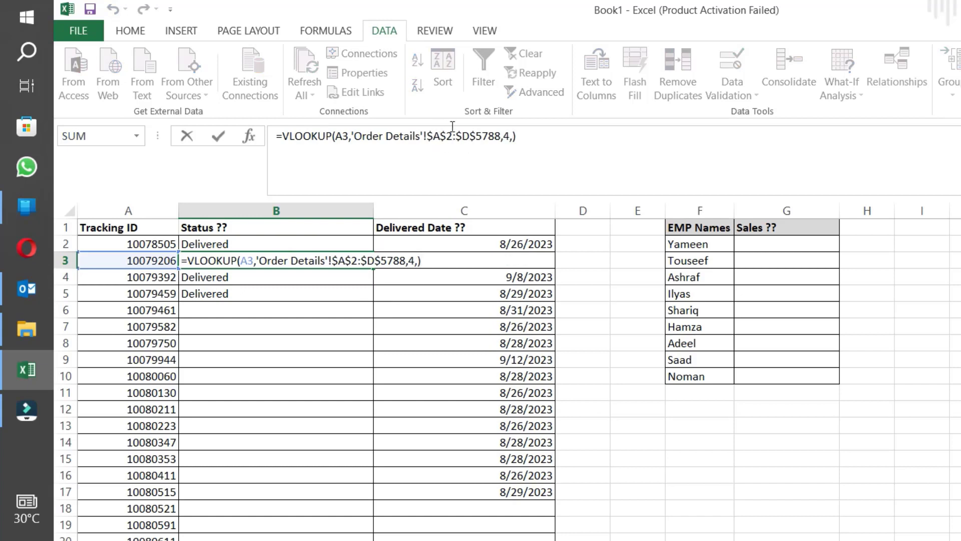
key(Return)
key(F2)
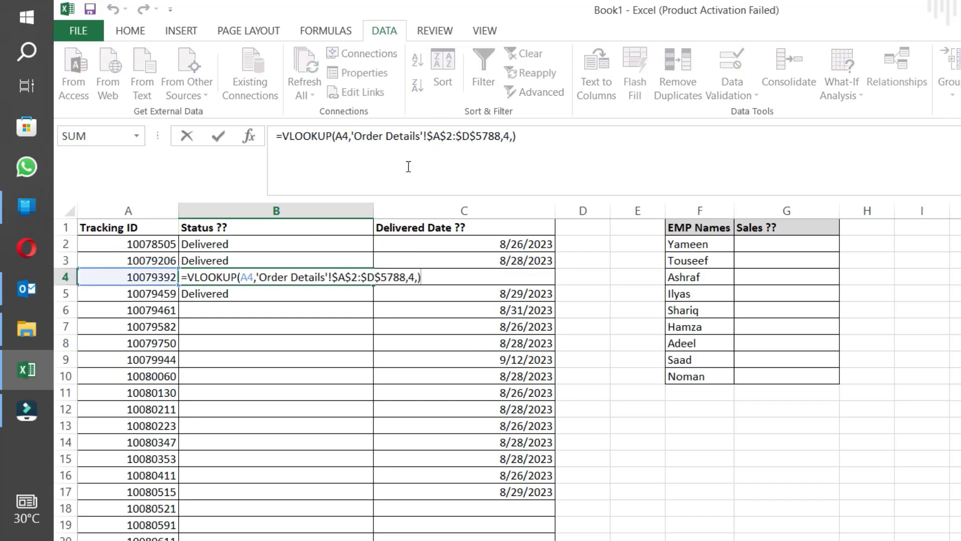
drag(439, 137, 501, 140)
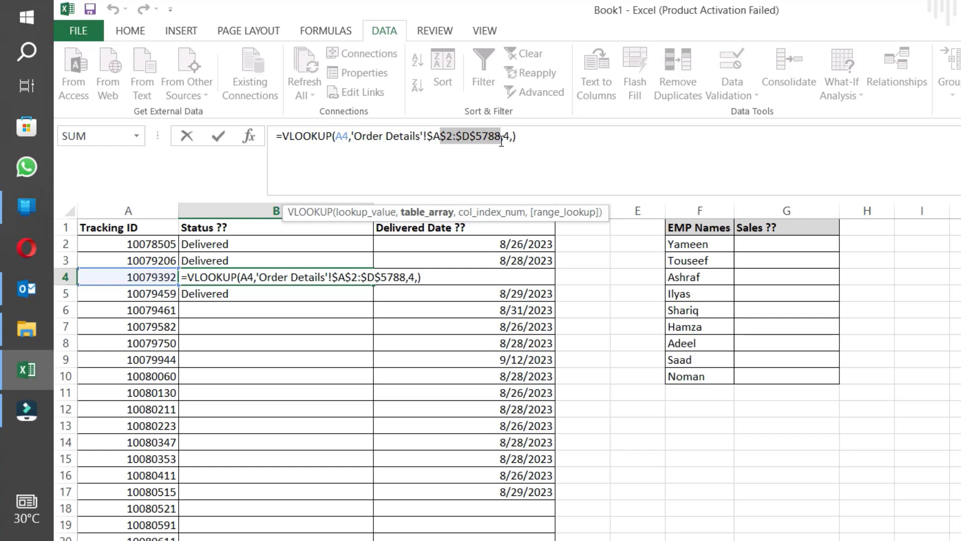
key(ctrl+Return)
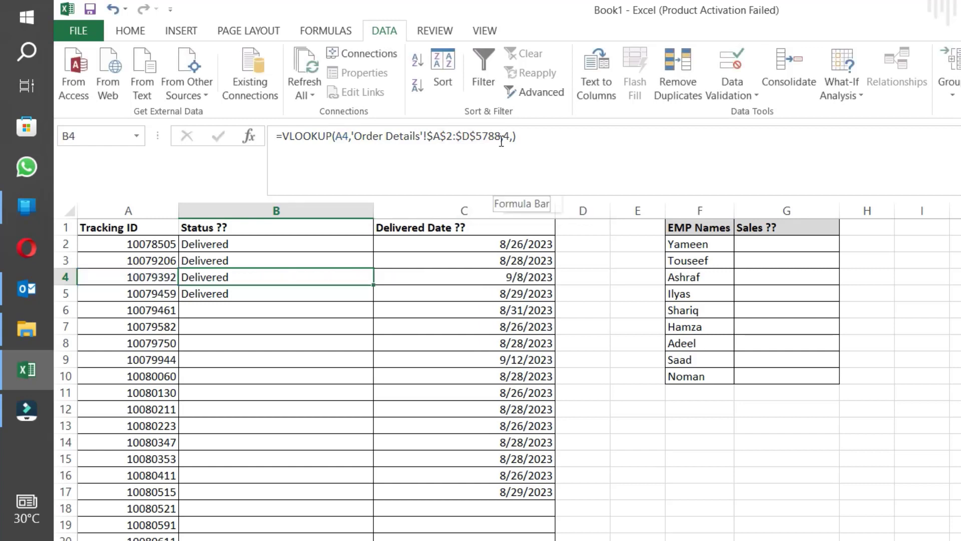
- Fill the Status formula from B5 down to B29 and go to the last filled Status cell
key(Down)
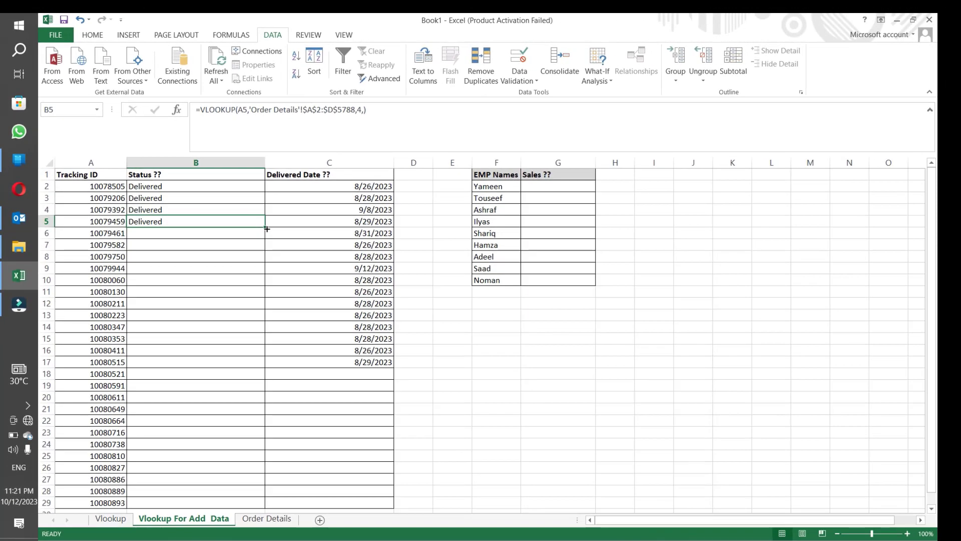
double_click(266, 229)
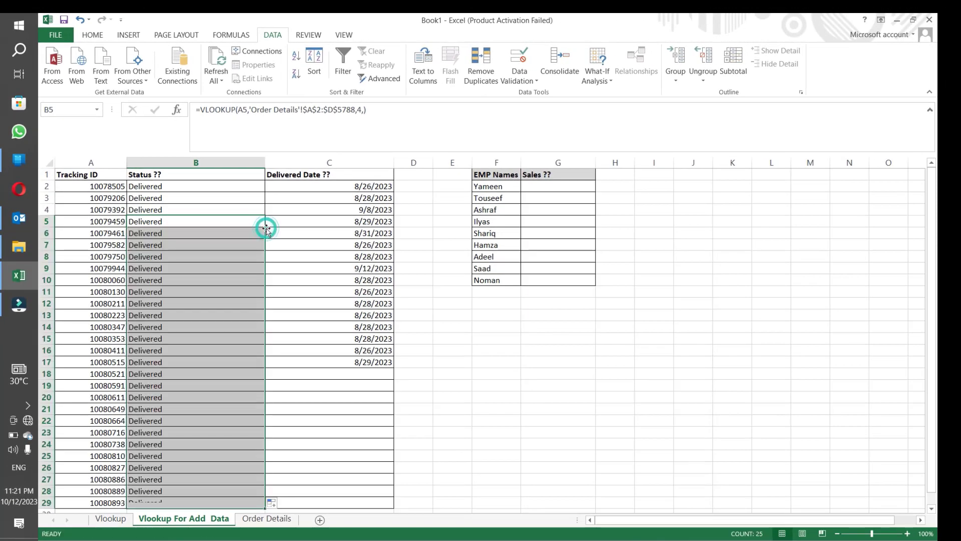
click(228, 250)
key(ctrl+Down)
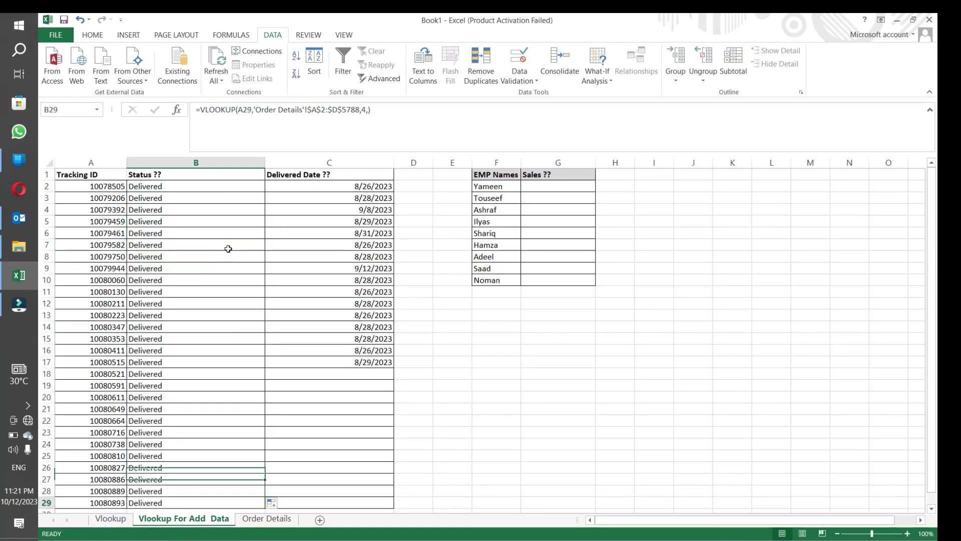
- Review the filled Status formulas from the last row back up to the top of the column
key(Down)
key(Down)
key(Up)
key(Up)
key(ctrl+Up)
key(Down)
key(Down)
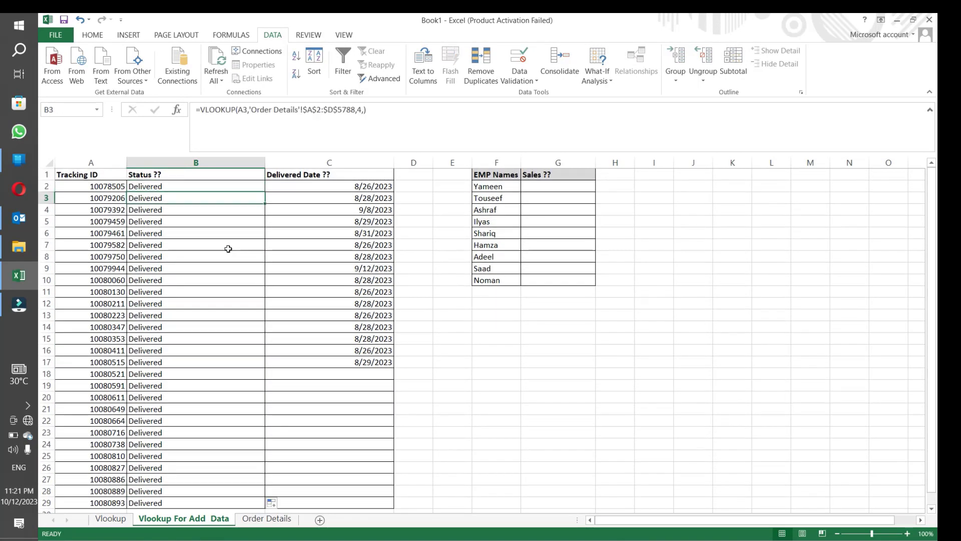
- Inspect the whole-column table array in the last filled Delivered Date formula, in C17
key(Right)
key(ctrl+Down)
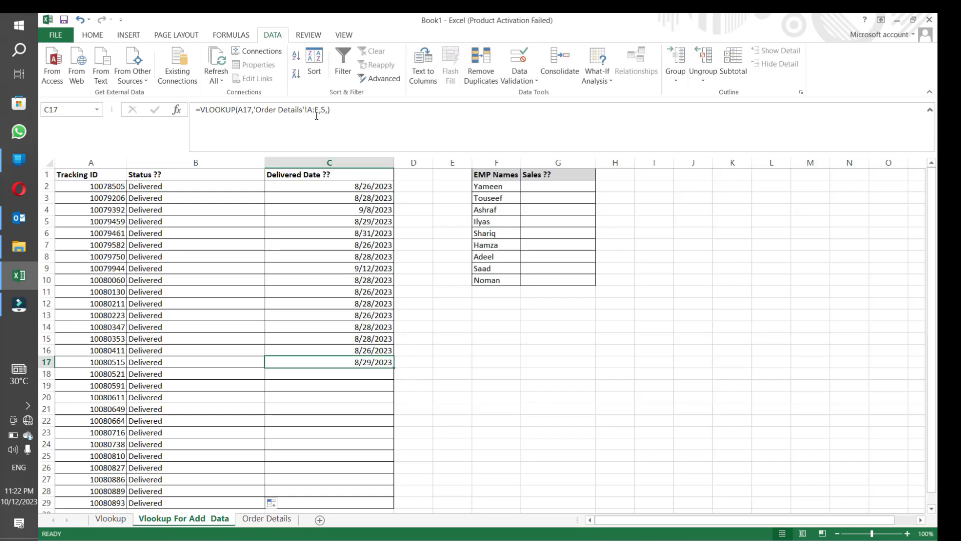
drag(326, 109, 295, 110)
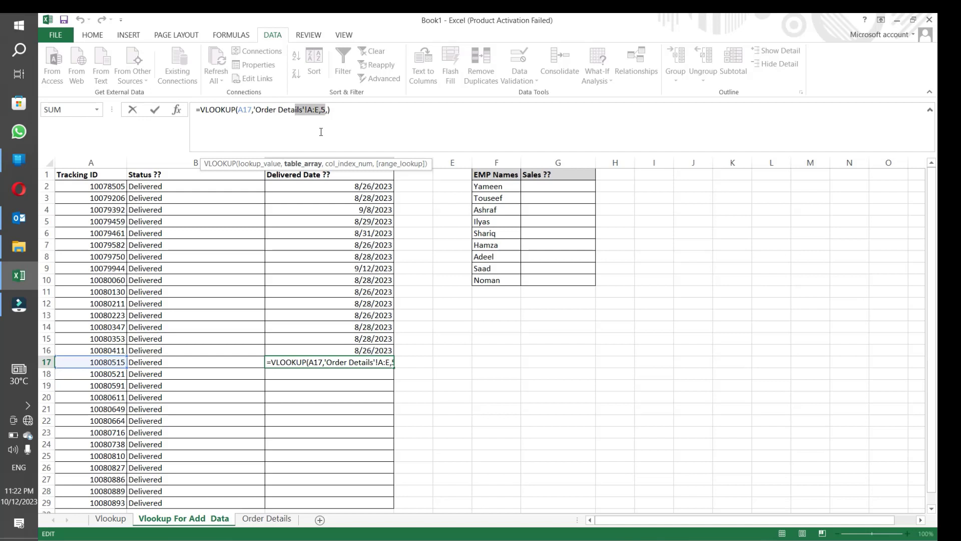
key(Return)
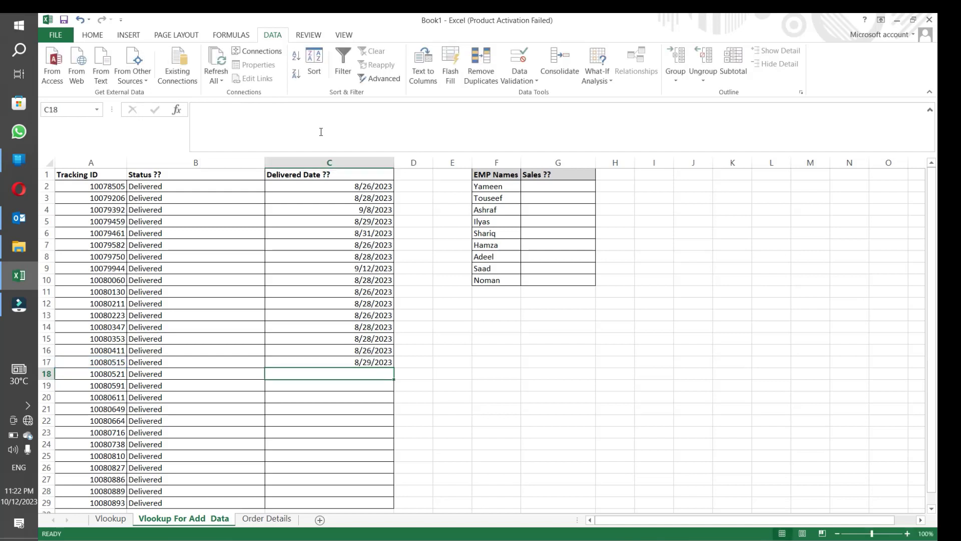
- Fill the Delivered Date formula from C17 down to C29
click(374, 363)
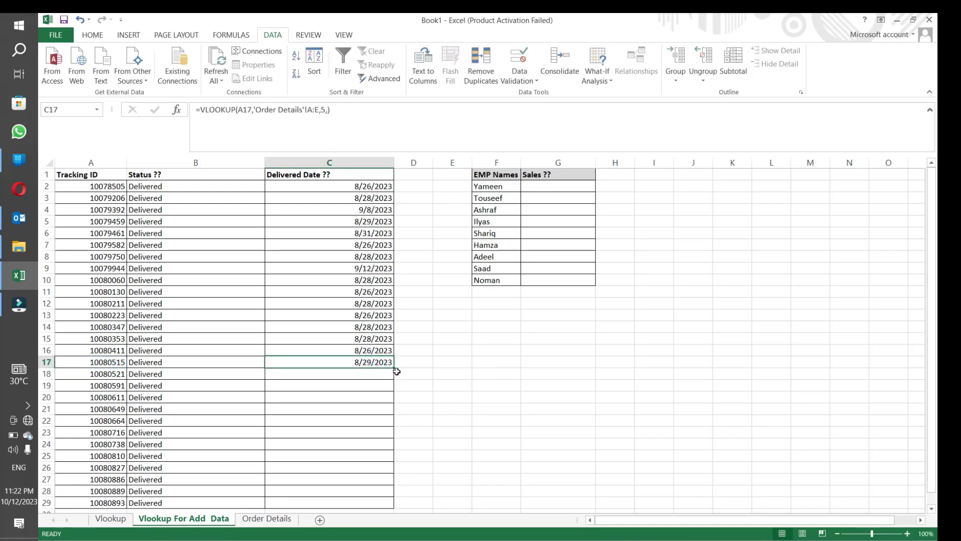
double_click(395, 368)
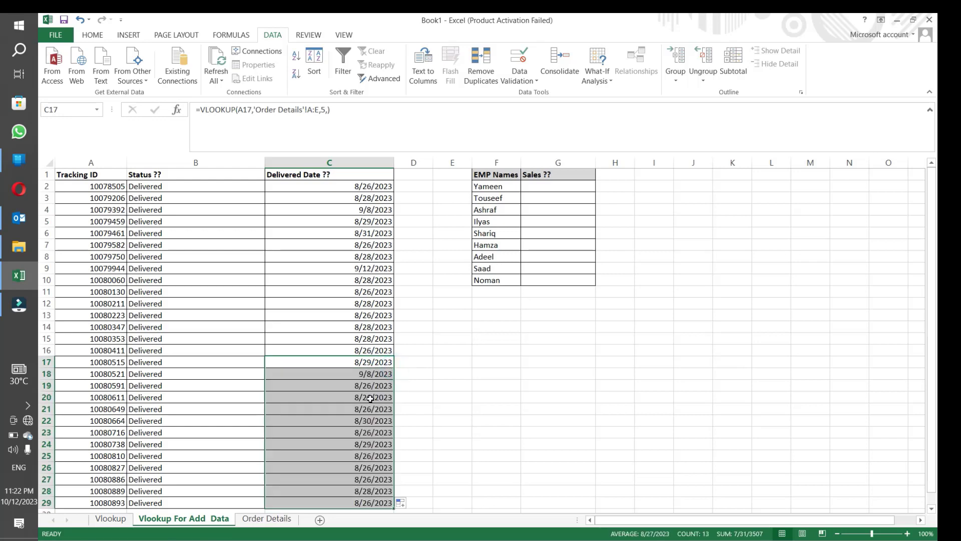
scroll(370, 399, down, 1)
scroll(371, 398, down, 2)
scroll(370, 395, up, 2)
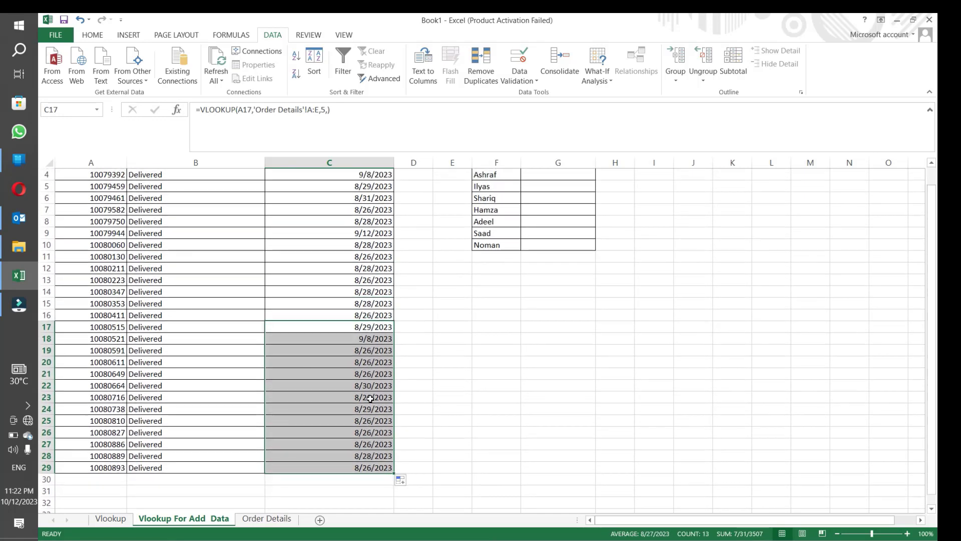
- Examine the Delivered Date formulas from C2 down to C25, comparing their 'Order Details'!A:E table array
click(372, 367)
key(ctrl+Up)
key(Down)
key(Down)
key(Down)
key(Down)
key(Down)
key(Down)
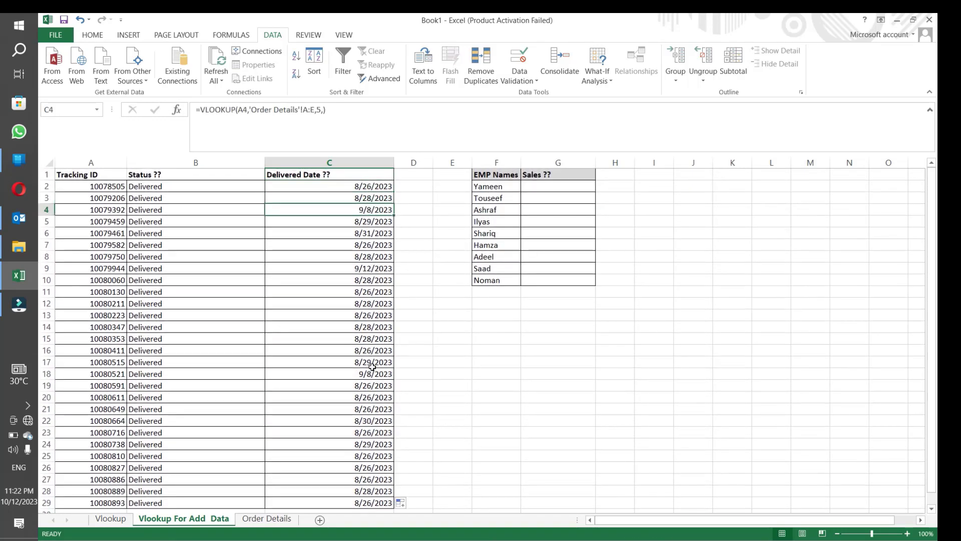
key(Down)
key(Down)
key(Down)
key(Down)
key(Down)
key(Down)
key(Down)
key(Down)
key(Down)
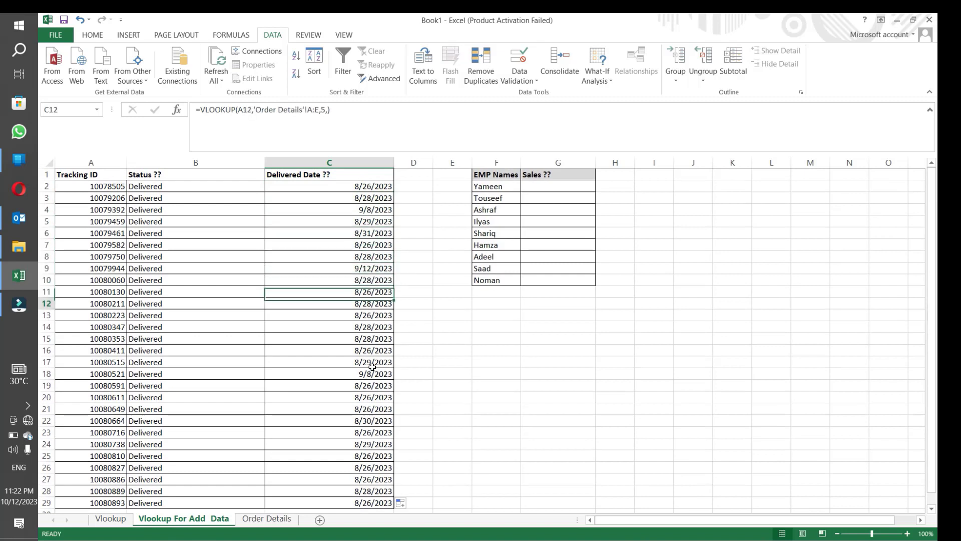
key(Down)
key(Down)
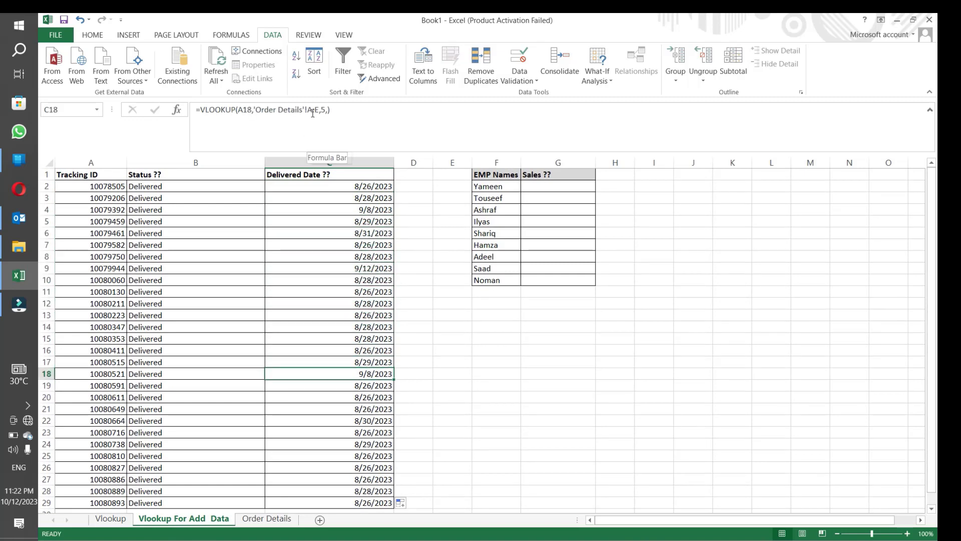
key(Down)
key(Down)
key(Down)
key(Down)
key(Down)
key(Down)
key(Down)
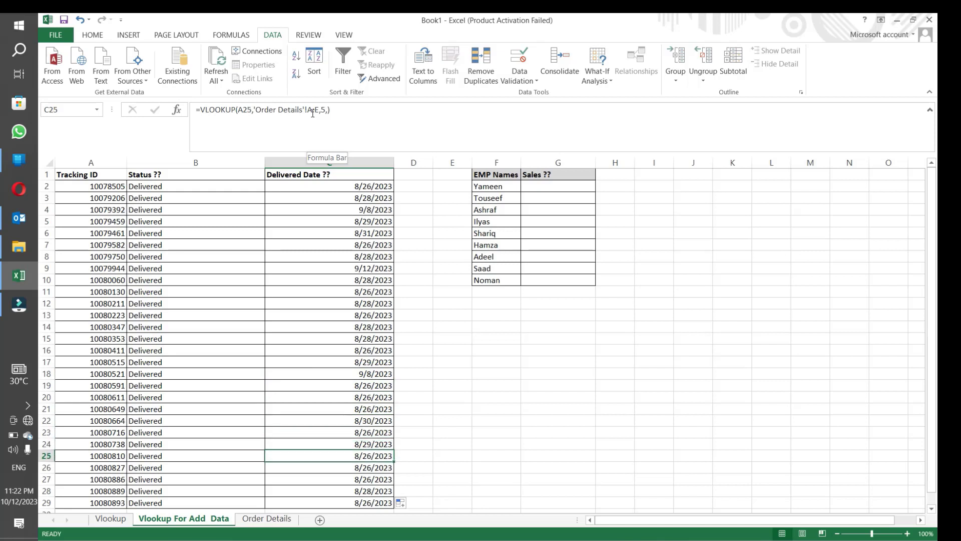
drag(321, 110, 255, 110)
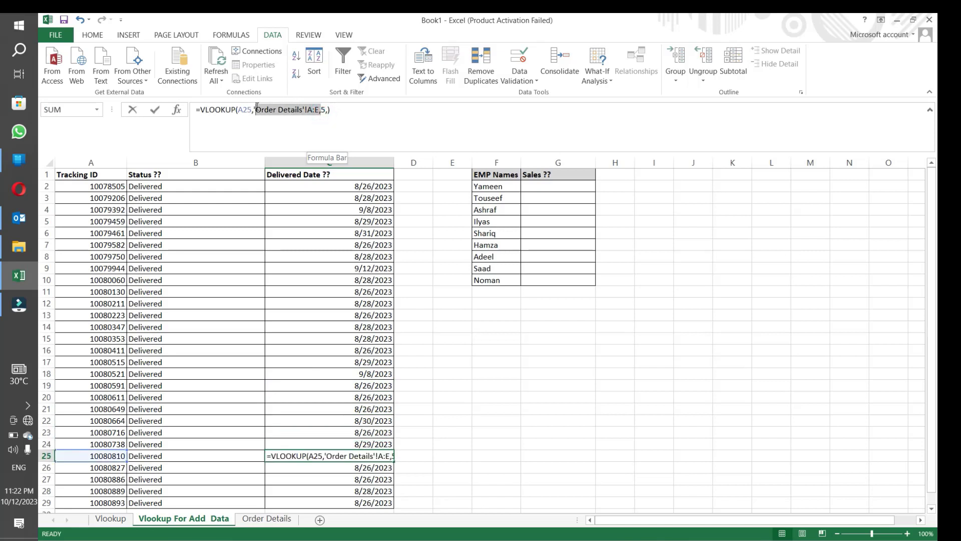
key(Escape)
- Inspect the absolute table array in the B7 Status formula for comparison with the whole-column reference
click(210, 243)
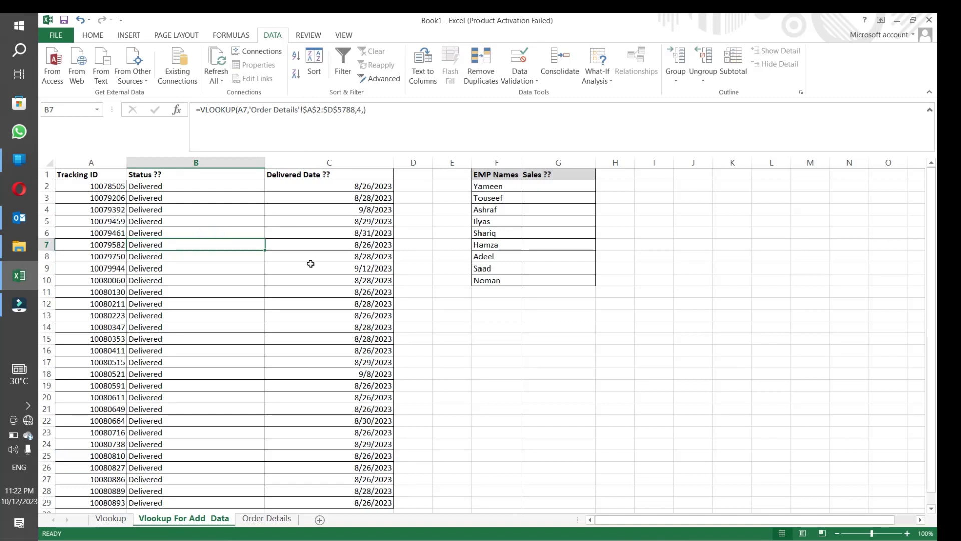
click(357, 110)
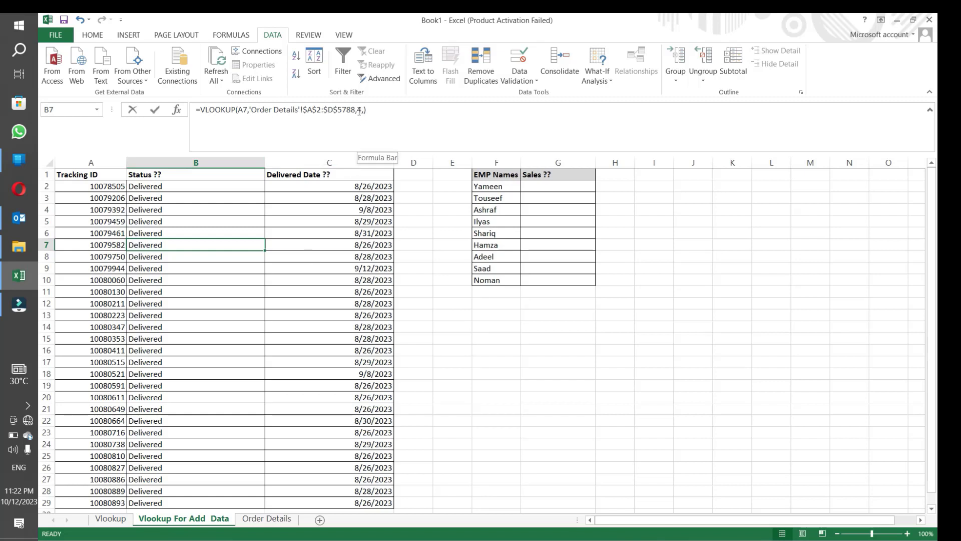
drag(357, 110, 254, 113)
key(Escape)
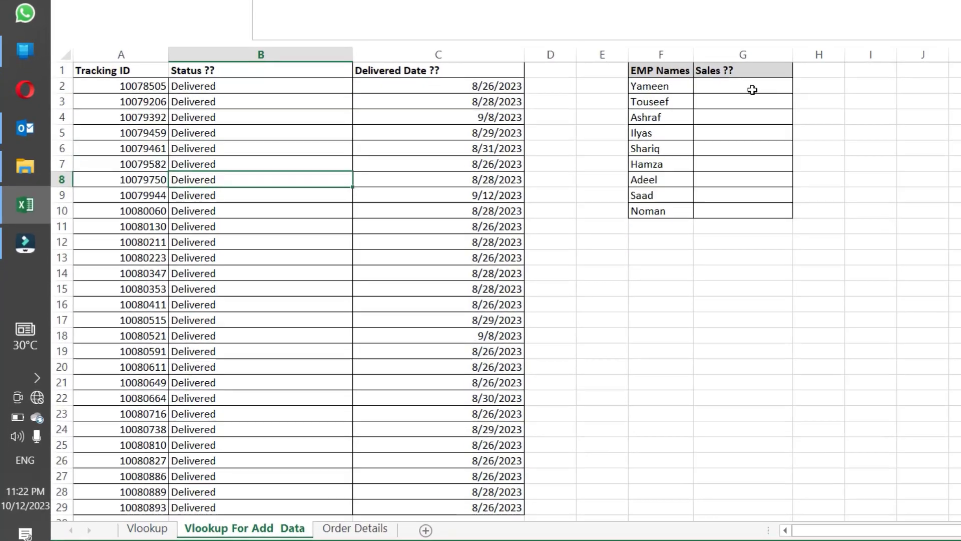
- Start a VLOOKUP formula in the first Sales cell, G2, using the employee name in F2 as lookup value
click(565, 189)
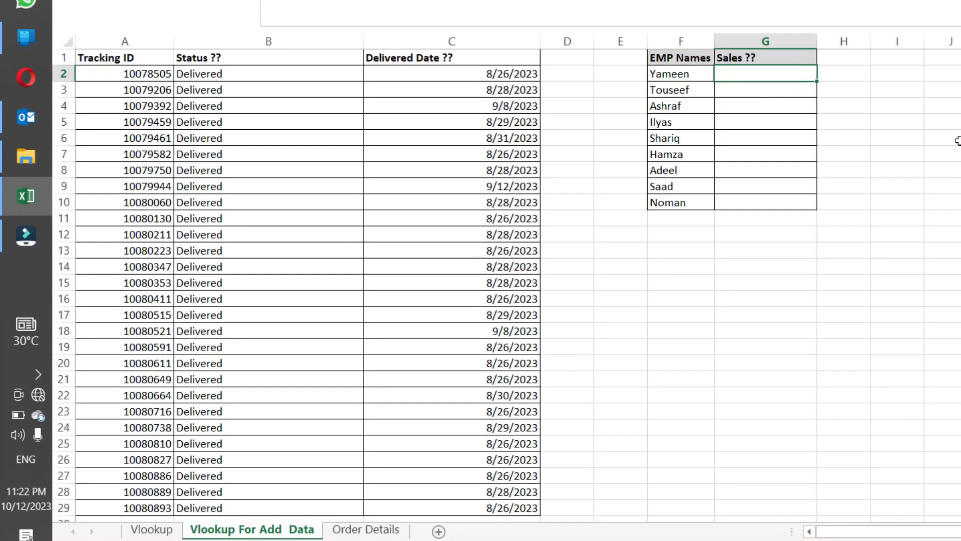
text(=v)
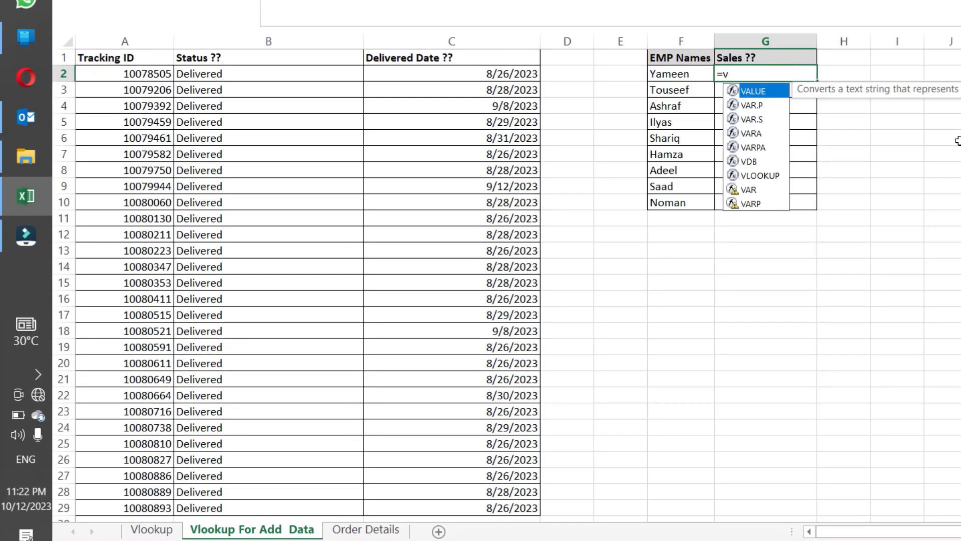
key(Down)
key(Down)
key(Down)
key(Down)
key(Down)
key(Down)
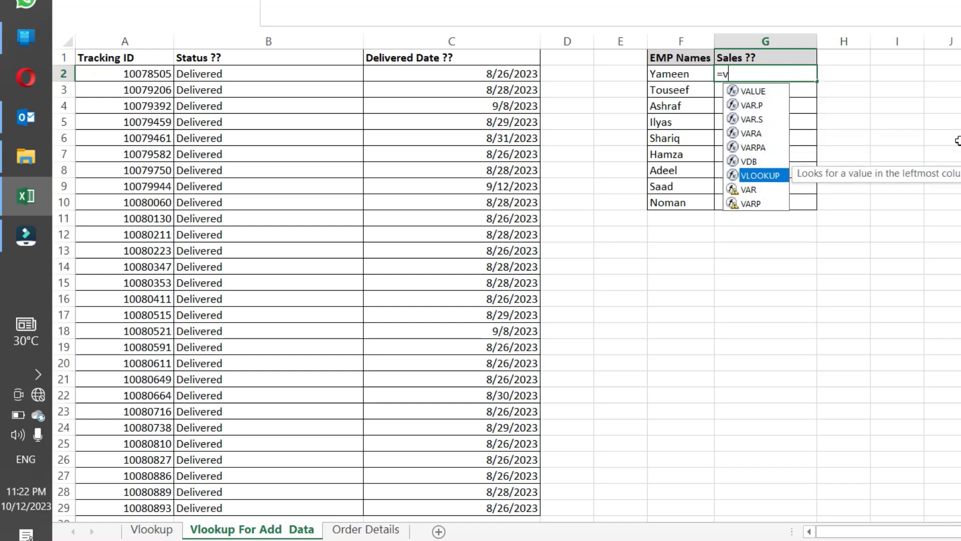
key(Tab)
key(Left)
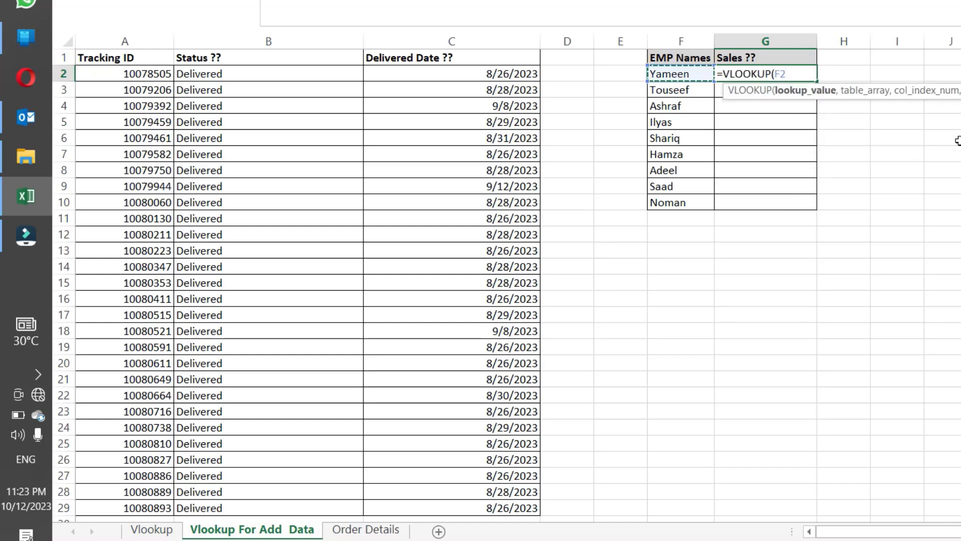
text(,)
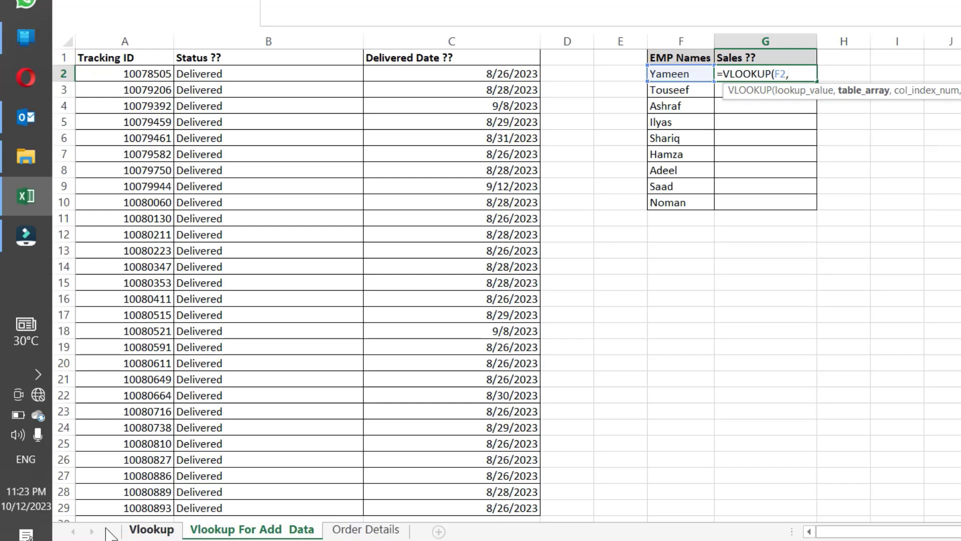
- Use the employee names and sales range C7:D23 on the Vlookup sheet as the formula's table array
click(156, 529)
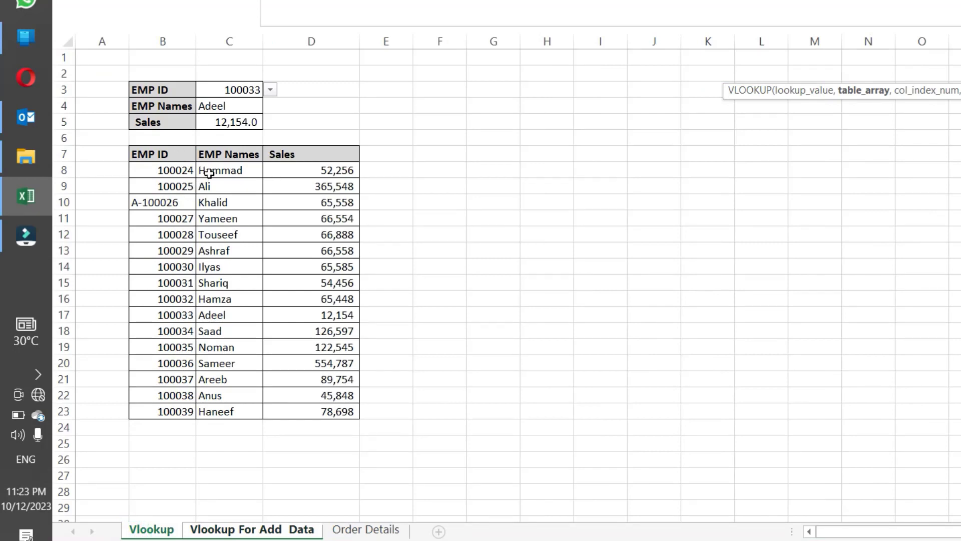
click(221, 156)
drag(222, 168, 298, 412)
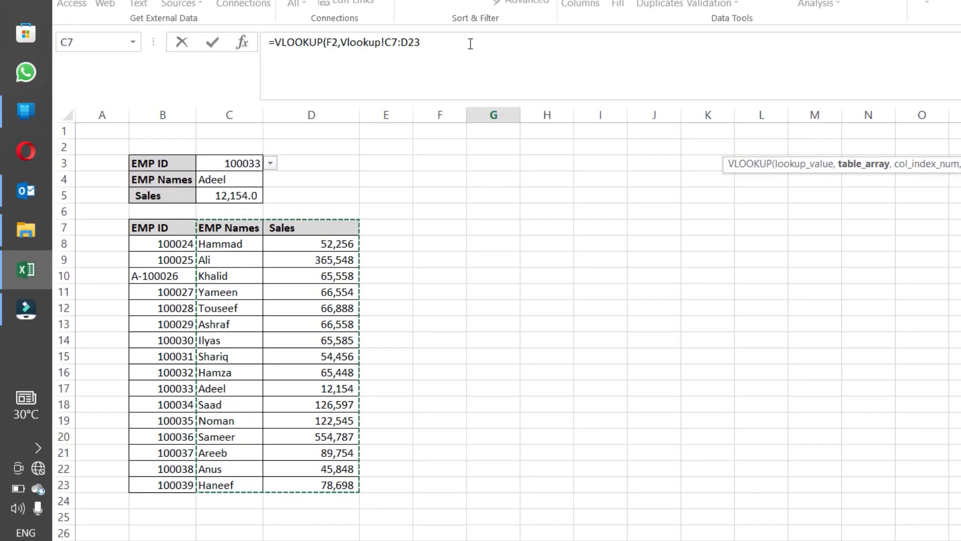
click(471, 23)
text(,)
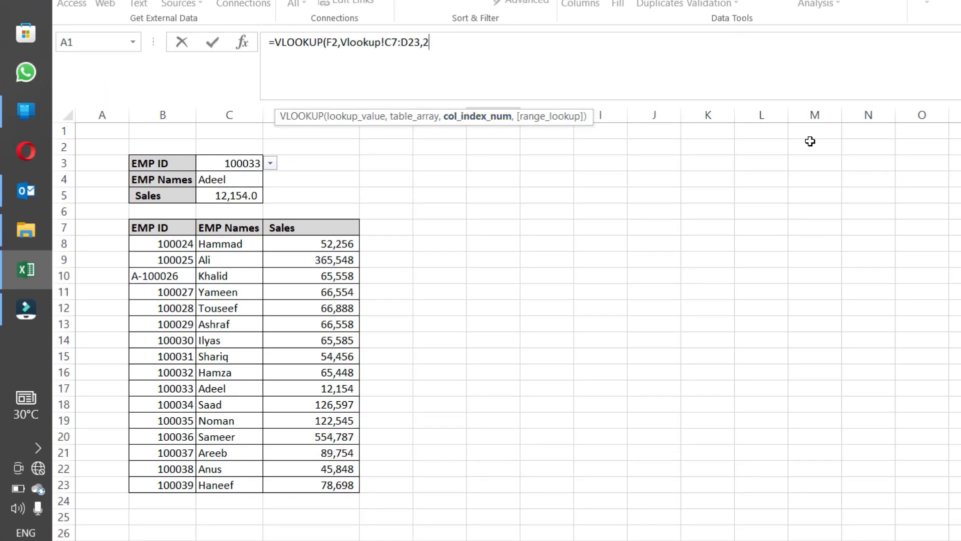
- Finish the G2 Sales formula with column index 2 and 0 for an exact match
text(2,)
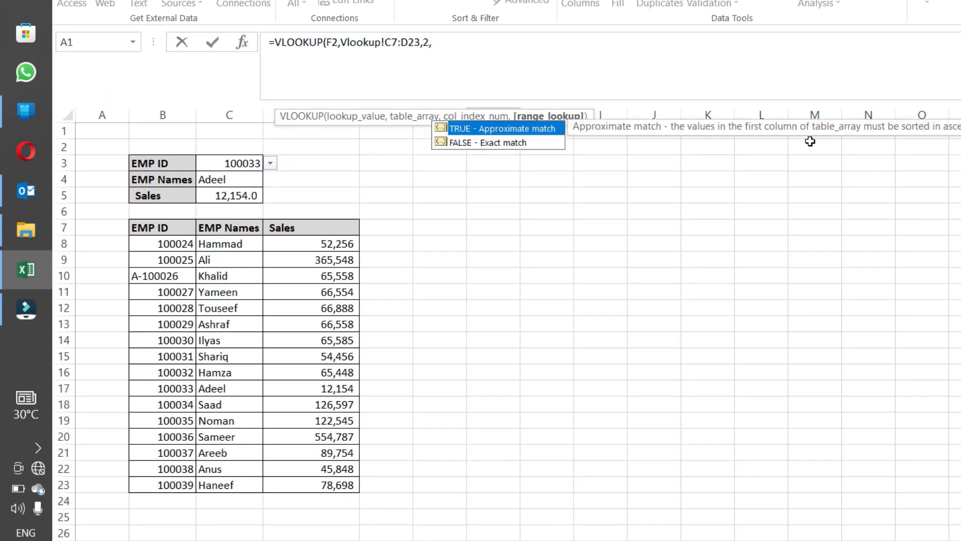
text(0)
key(Down)
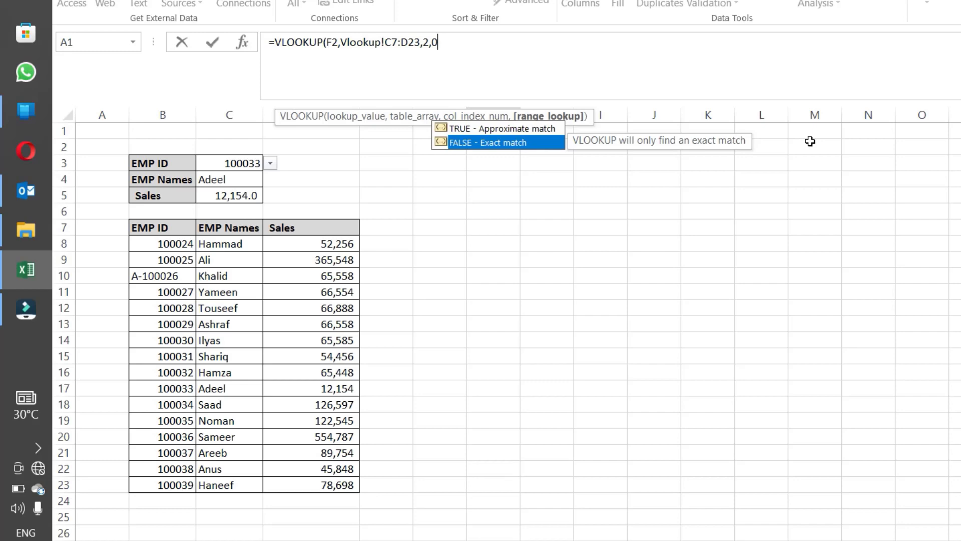
key(Return)
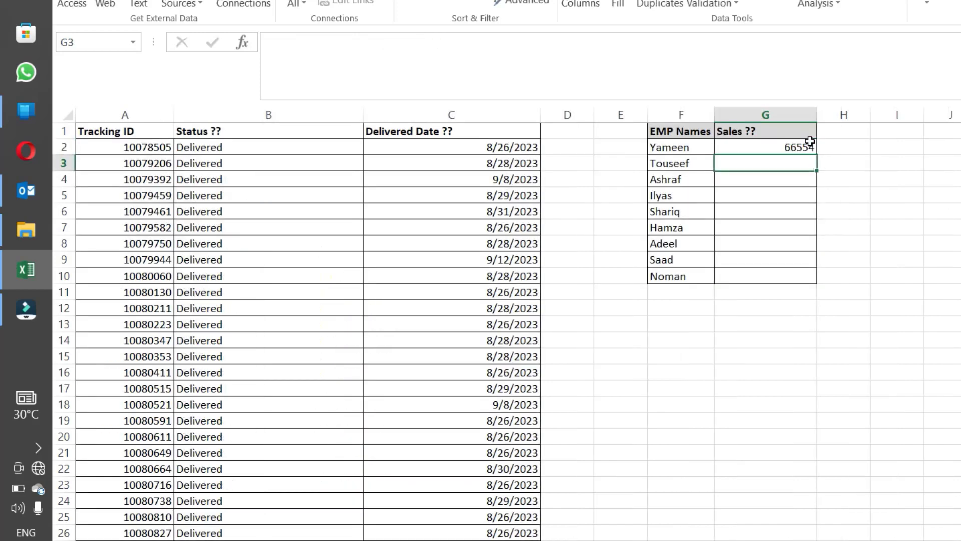
- Fill the Sales formula from G2 down to G10 and check the table array in G3
click(810, 145)
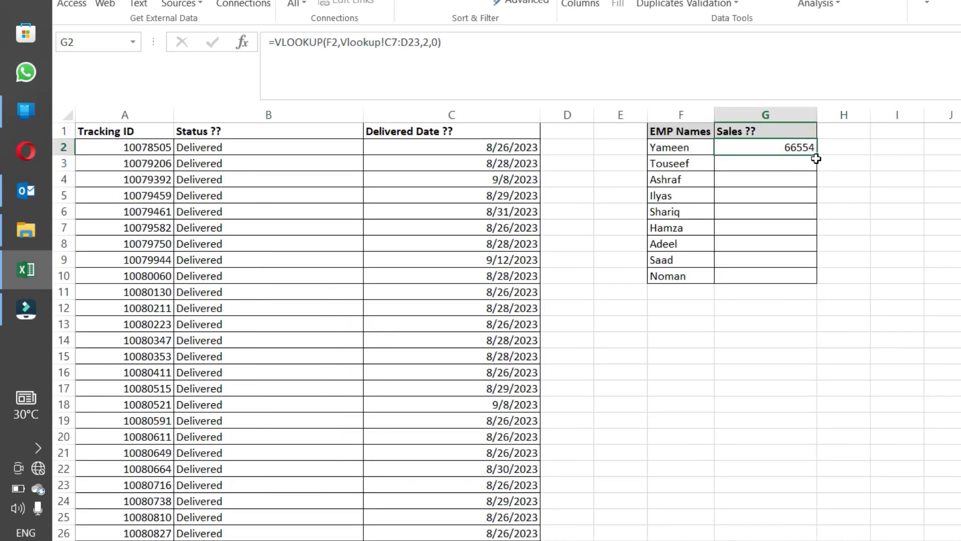
drag(817, 155, 818, 280)
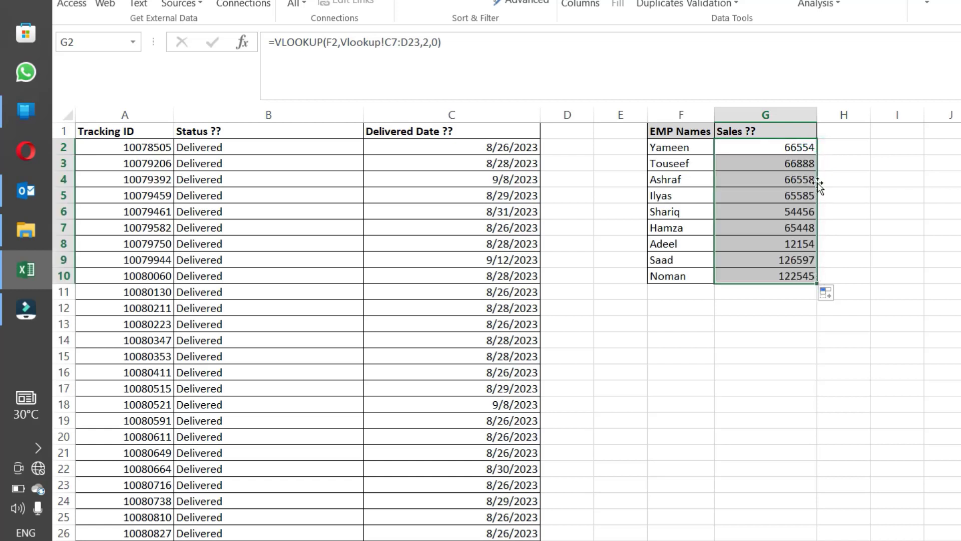
click(794, 163)
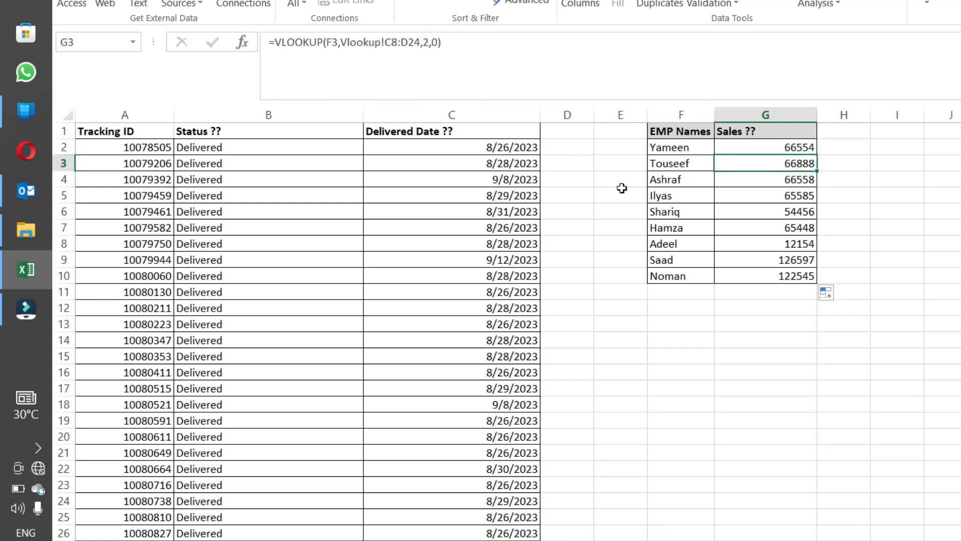
- Copy the last employee name from F10 and paste it over the first name in F2
drag(670, 183, 686, 259)
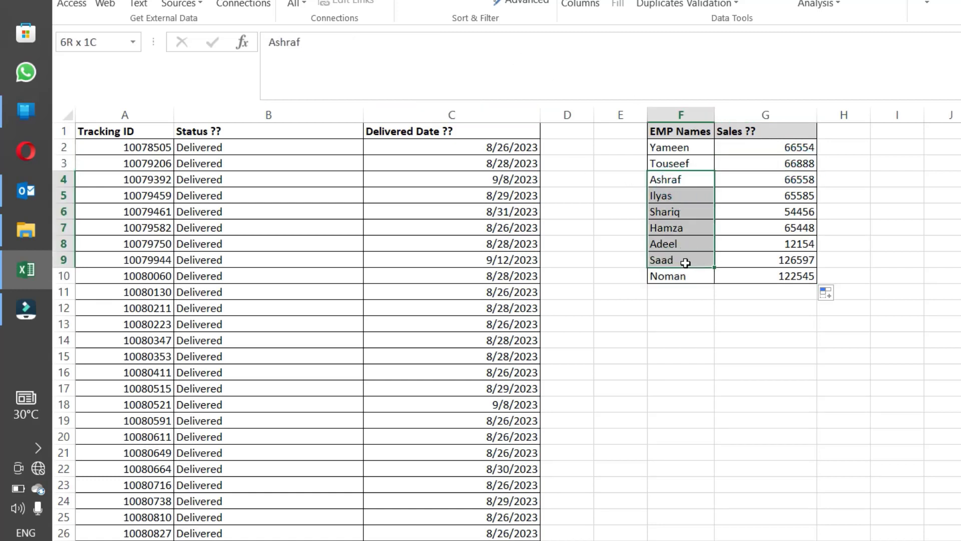
click(677, 276)
key(ctrl+c)
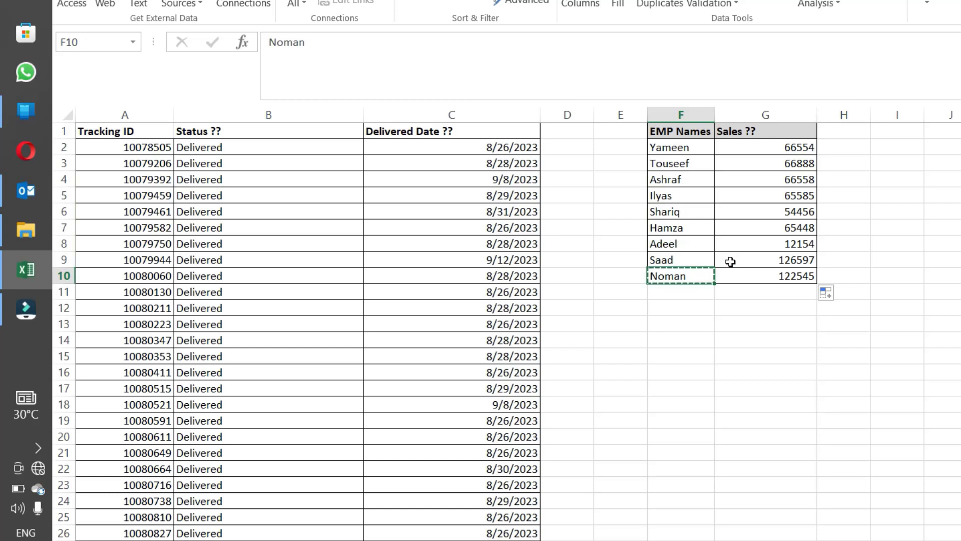
key(Up)
key(Up)
key(Up)
key(Up)
key(Up)
key(Up)
key(Up)
key(Up)
key(Up)
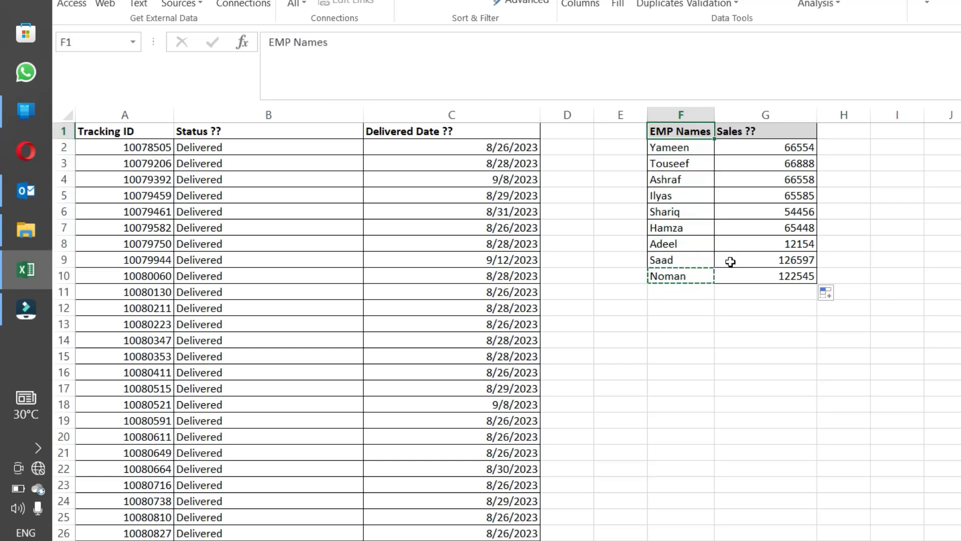
key(Down)
key(Return)
- Replace the employee name in F10 with the name that F2 held before the paste
key(ctrl+Down)
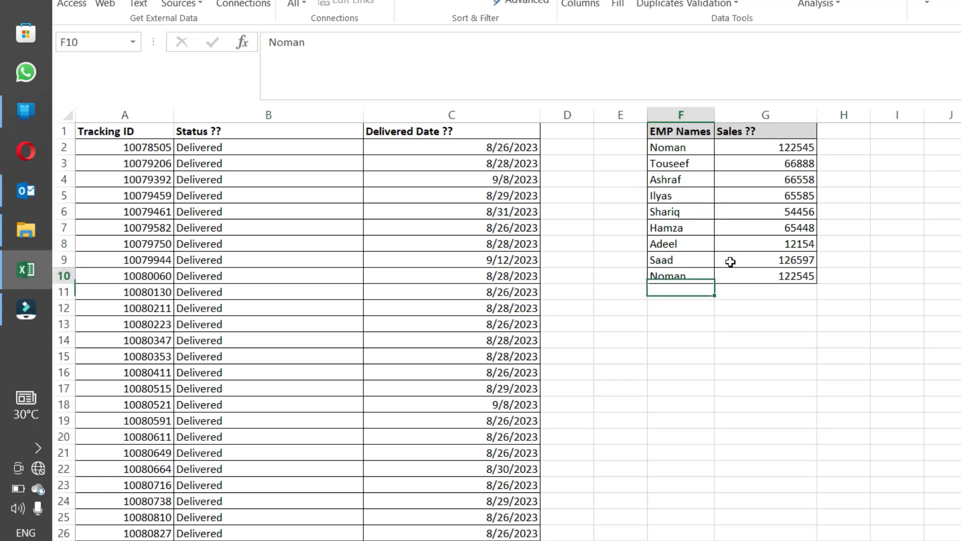
key(F2)
key(BackSpace)
key(BackSpace)
key(BackSpace)
key(BackSpace)
key(BackSpace)
text(Yane)
key(BackSpace)
key(BackSpace)
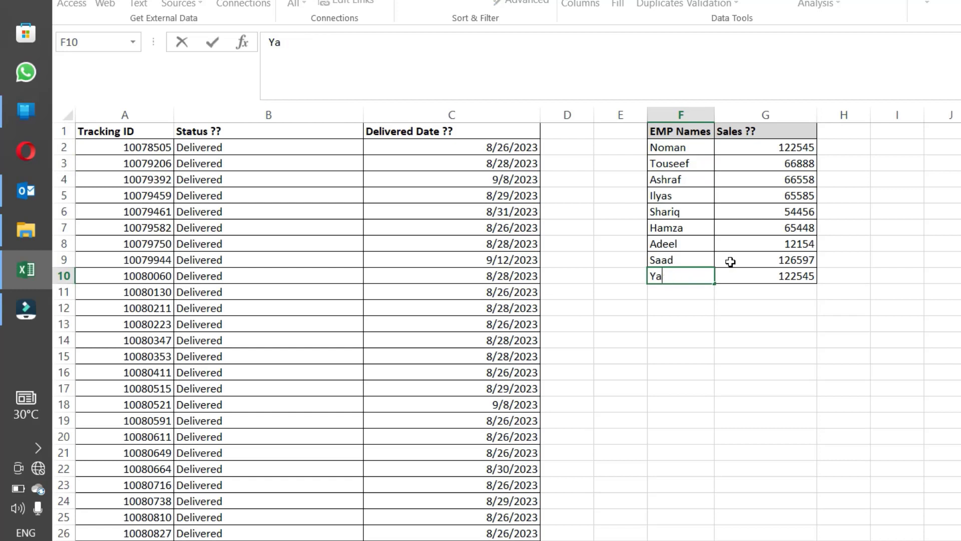
text(meen)
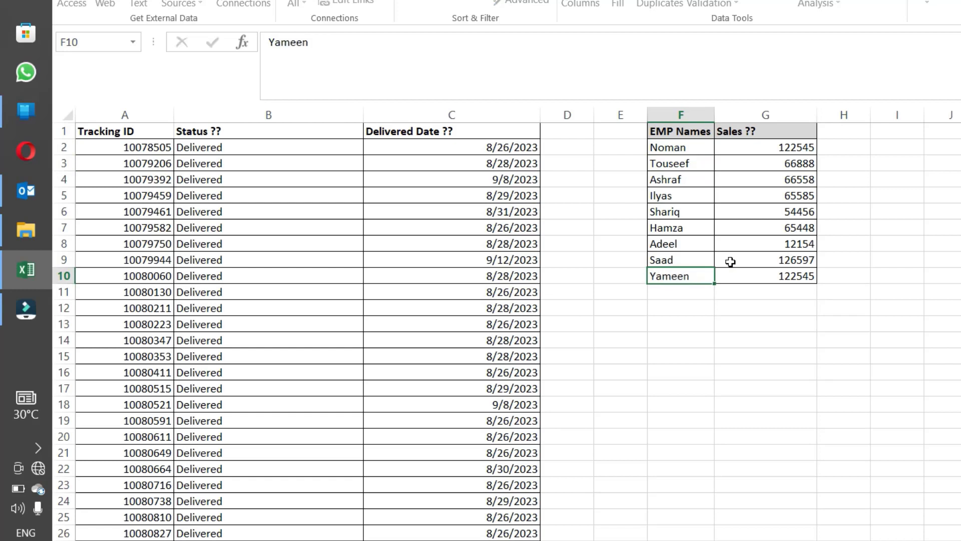
- Compare the table array references in the Sales formulas of G10, G2 and G3
key(Return)
key(Up)
key(Right)
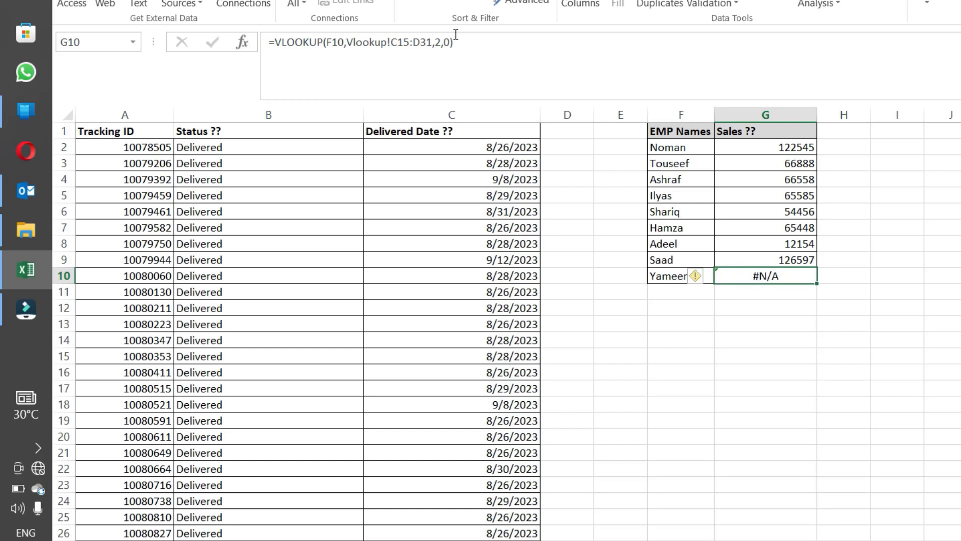
click(736, 145)
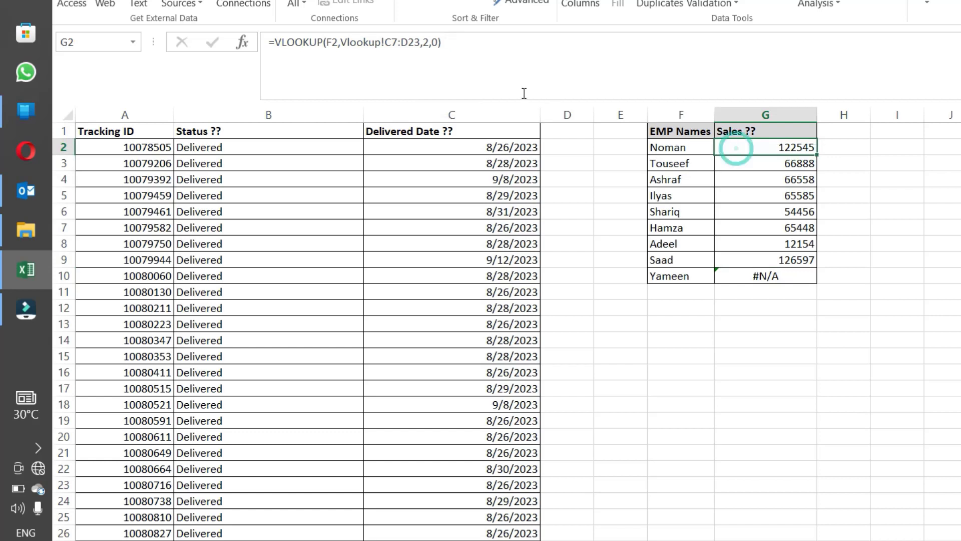
click(390, 39)
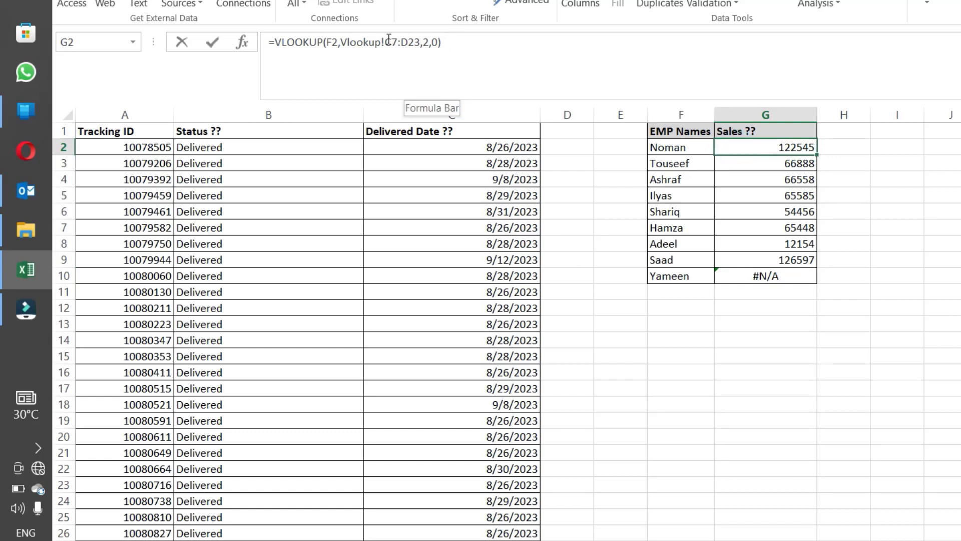
drag(385, 39, 404, 39)
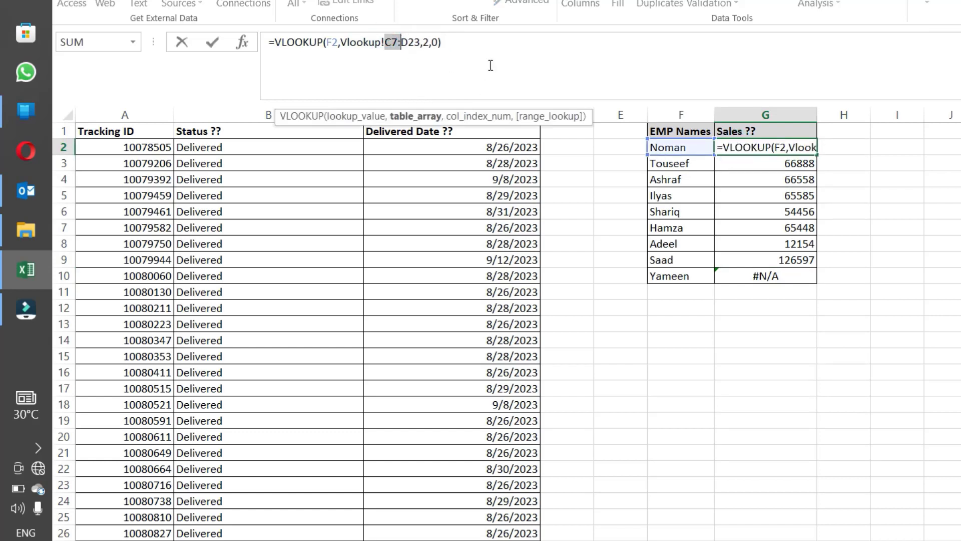
key(Escape)
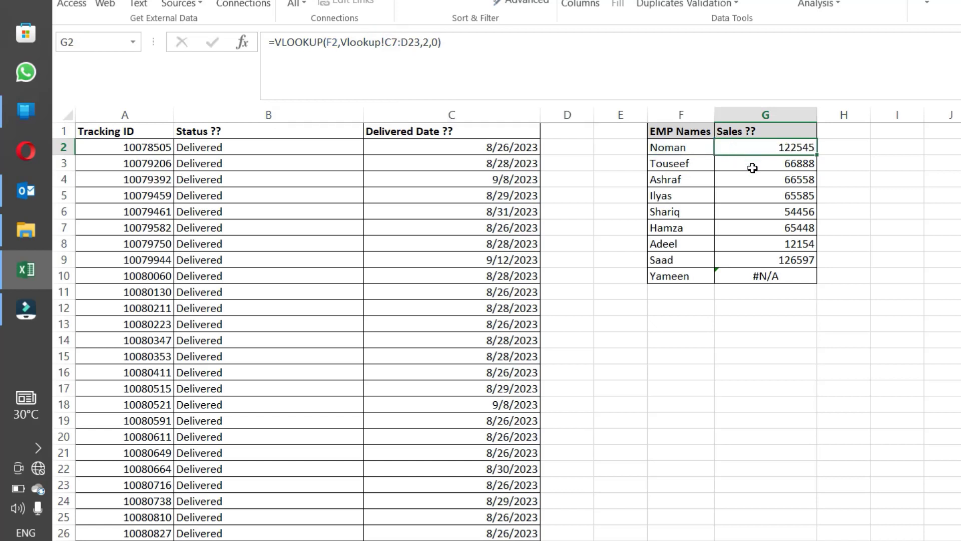
click(753, 167)
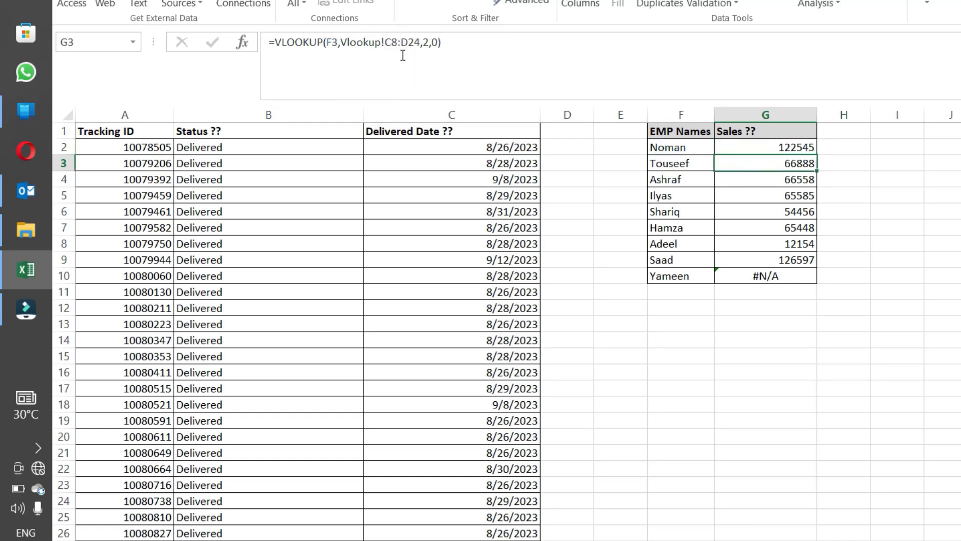
click(388, 42)
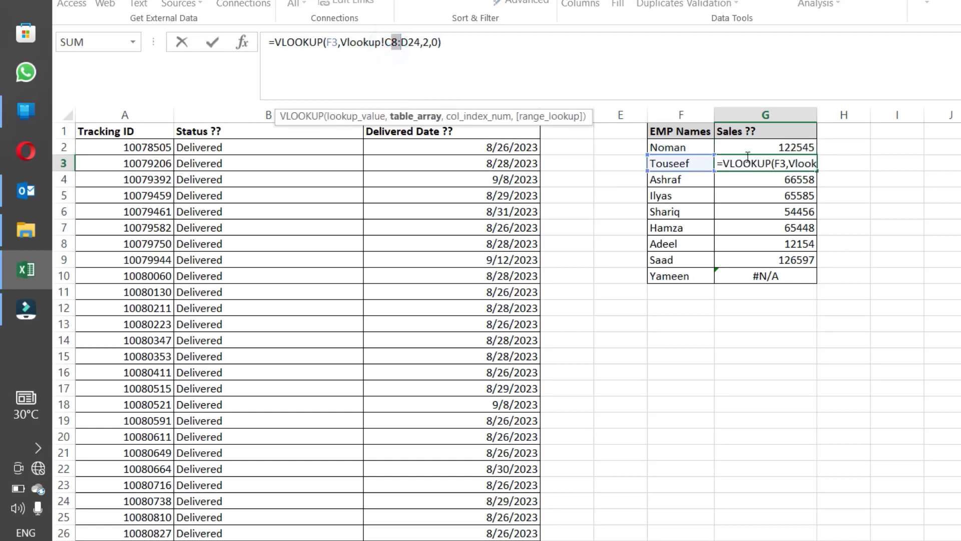
key(ctrl+Return)
- Lock the table array in the G2 Sales formula as the absolute range $C$7:$D$23 on the Vlookup sheet
click(763, 148)
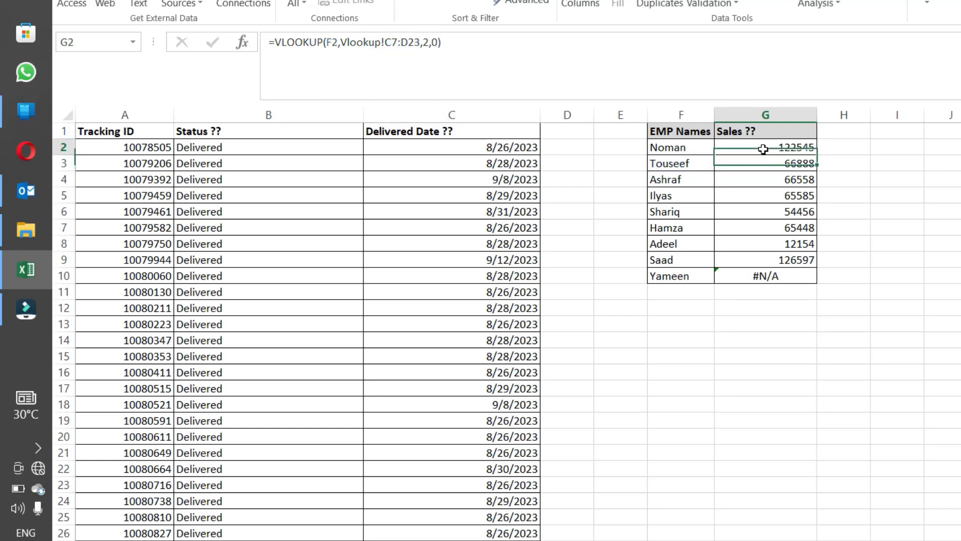
drag(423, 42, 341, 42)
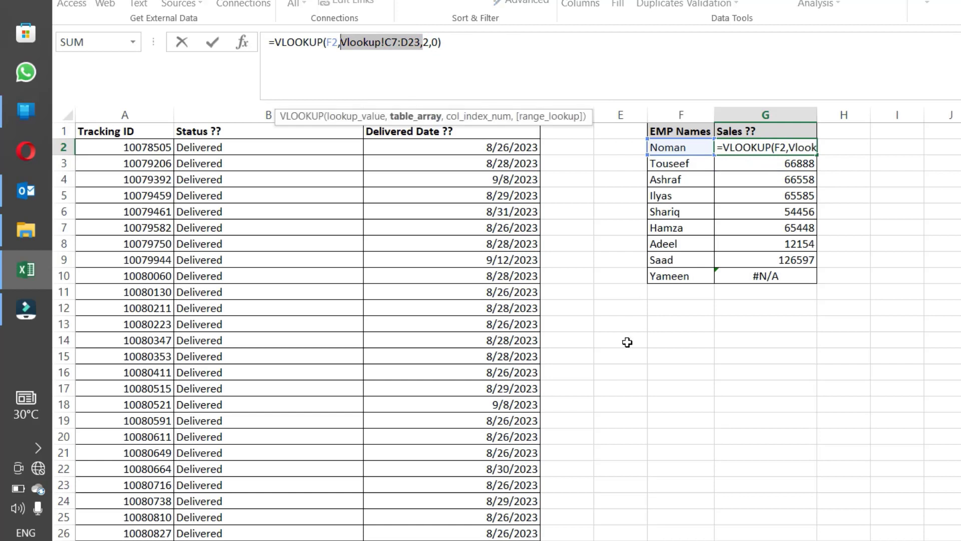
click(425, 42)
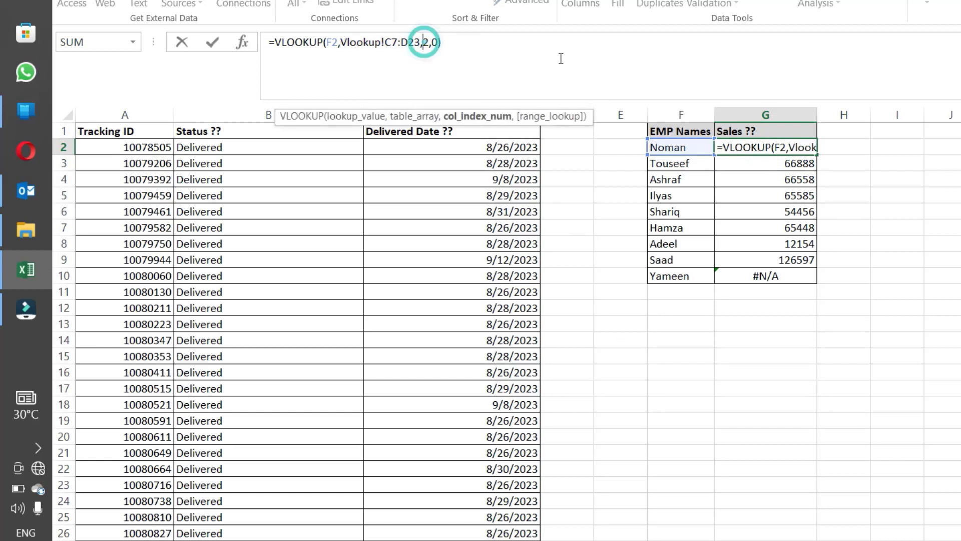
key(shift+Left)
key(shift+Left)
key(shift+Left)
key(shift+Left)
key(shift+Left)
key(shift+Left)
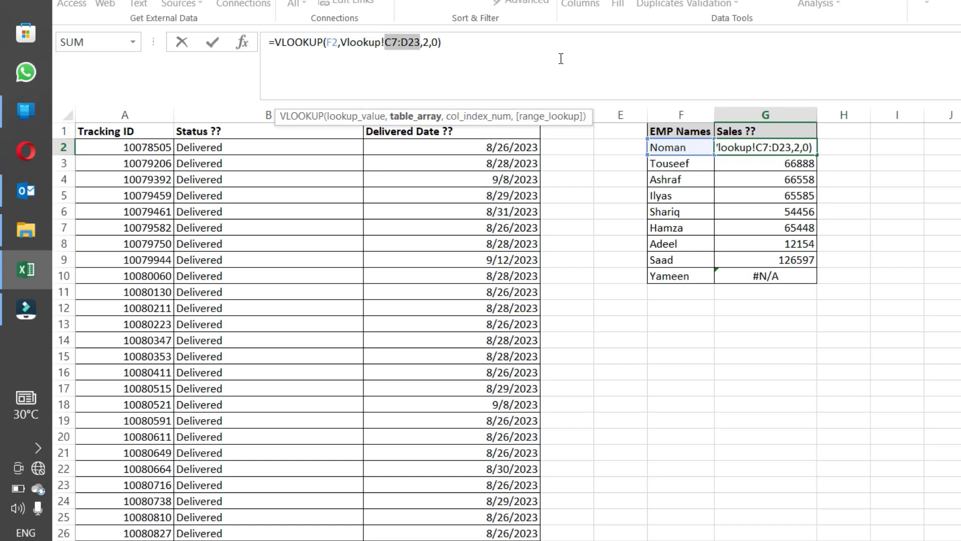
key(F4)
key(Return)
- Fill the Sales formula with the locked table array from G2 down to G10
key(Up)
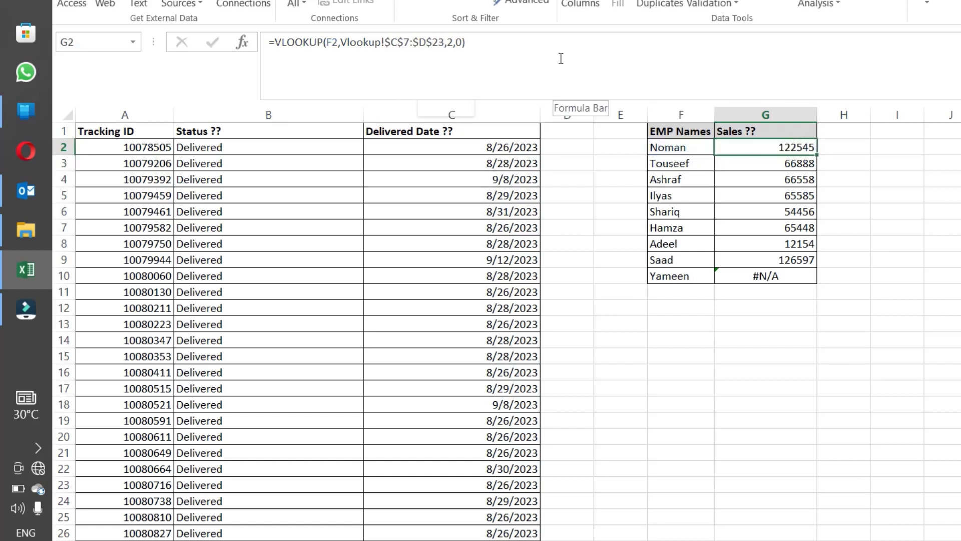
drag(820, 154, 808, 280)
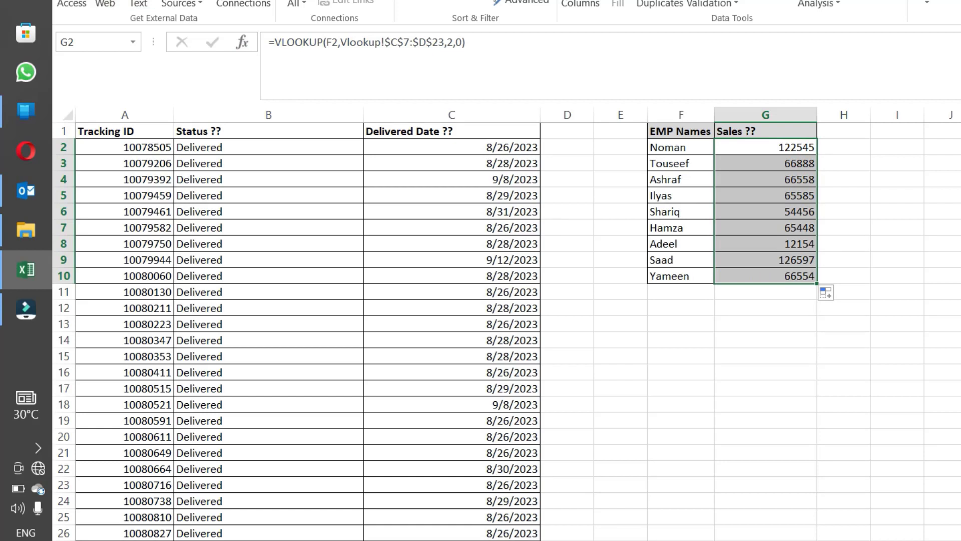
click(117, 0)
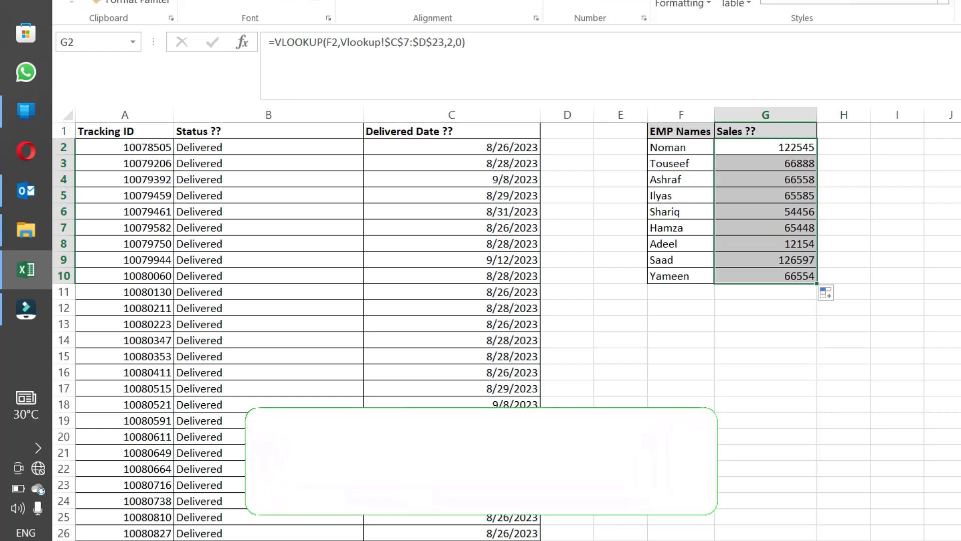